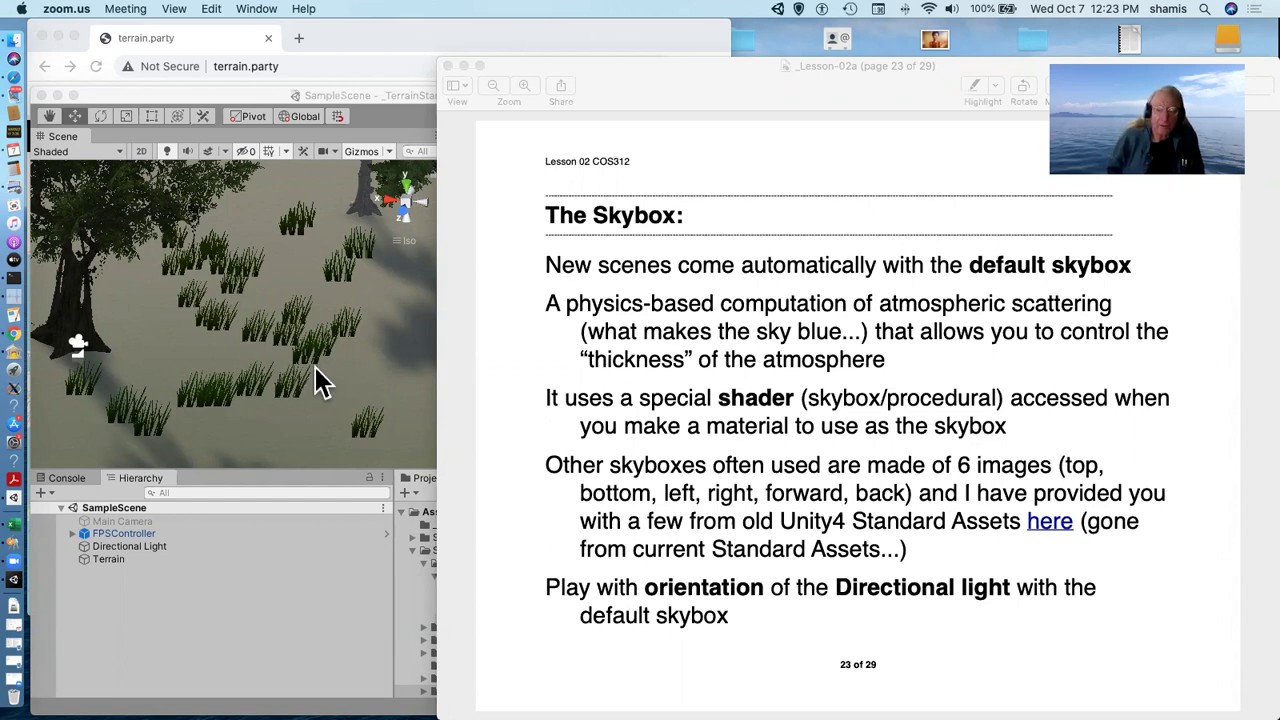
Bring the Unity editor with the SampleScene terrain in front of the Preview skybox slide
click(313, 304)
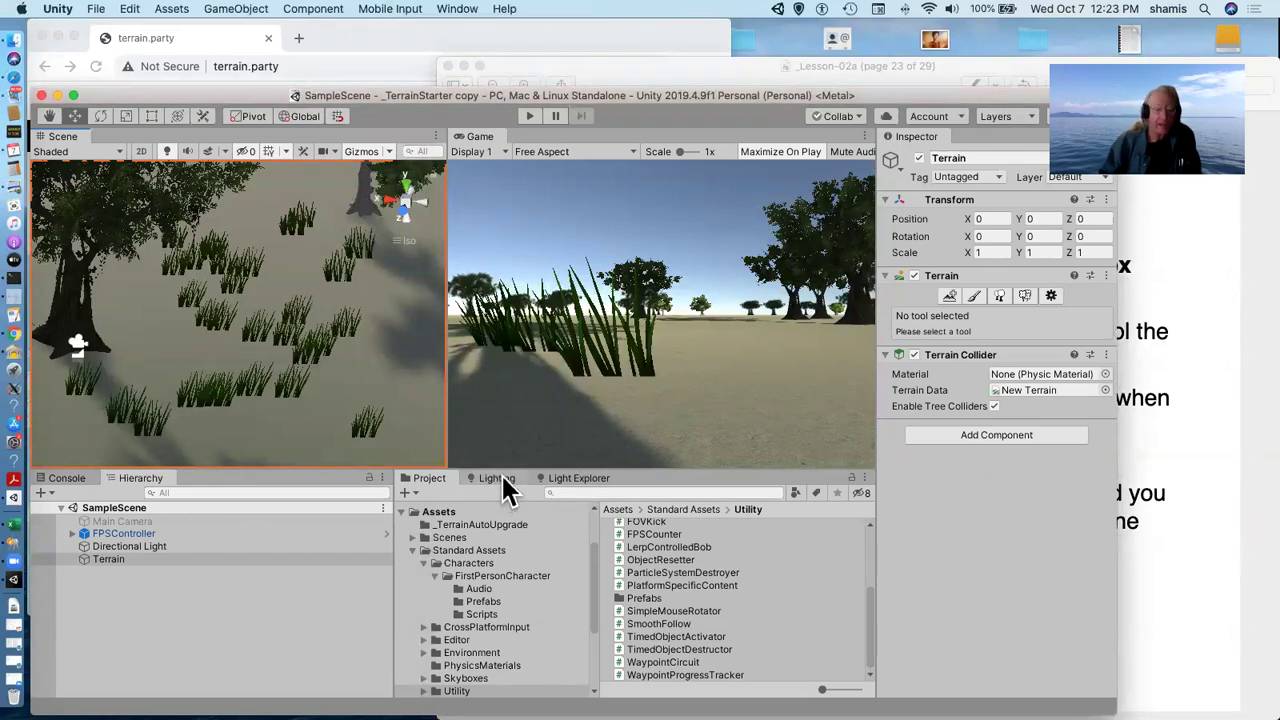
Scrub the Directional Light's X rotation toward sunset and night angles while viewing Lighting environment settings
click(147, 549)
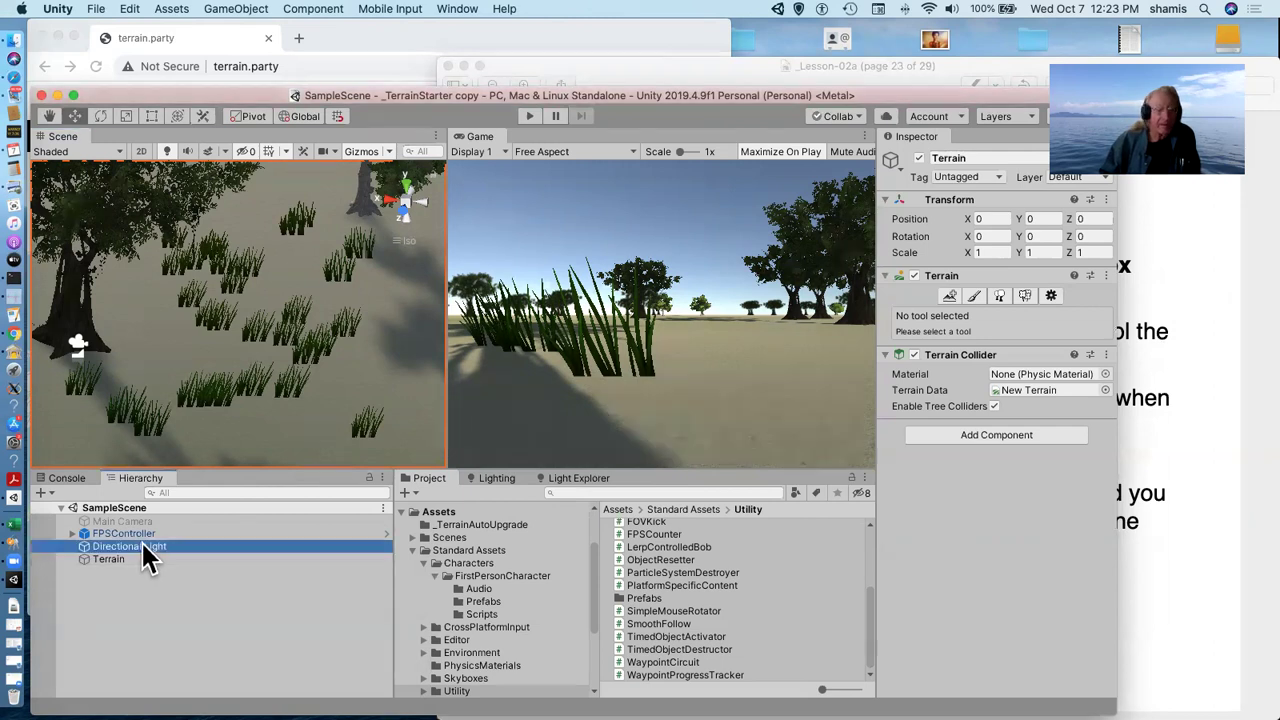
click(978, 237)
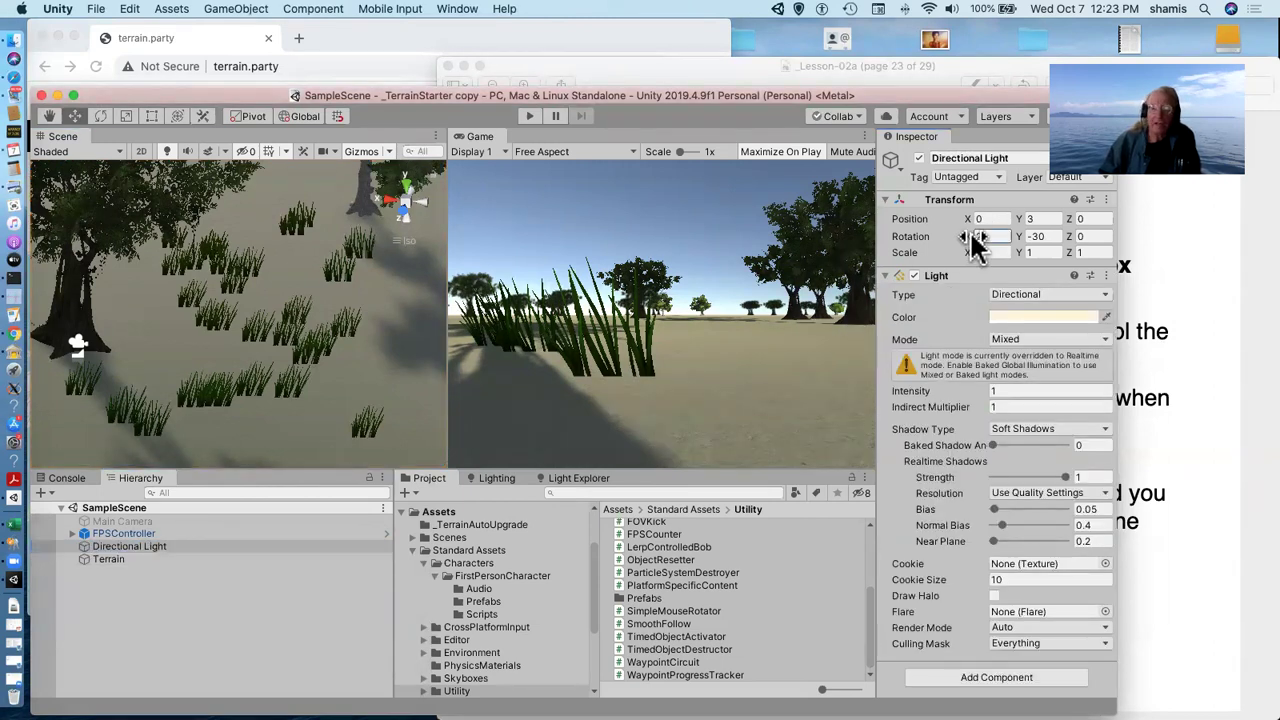
drag(975, 243, 725, 250)
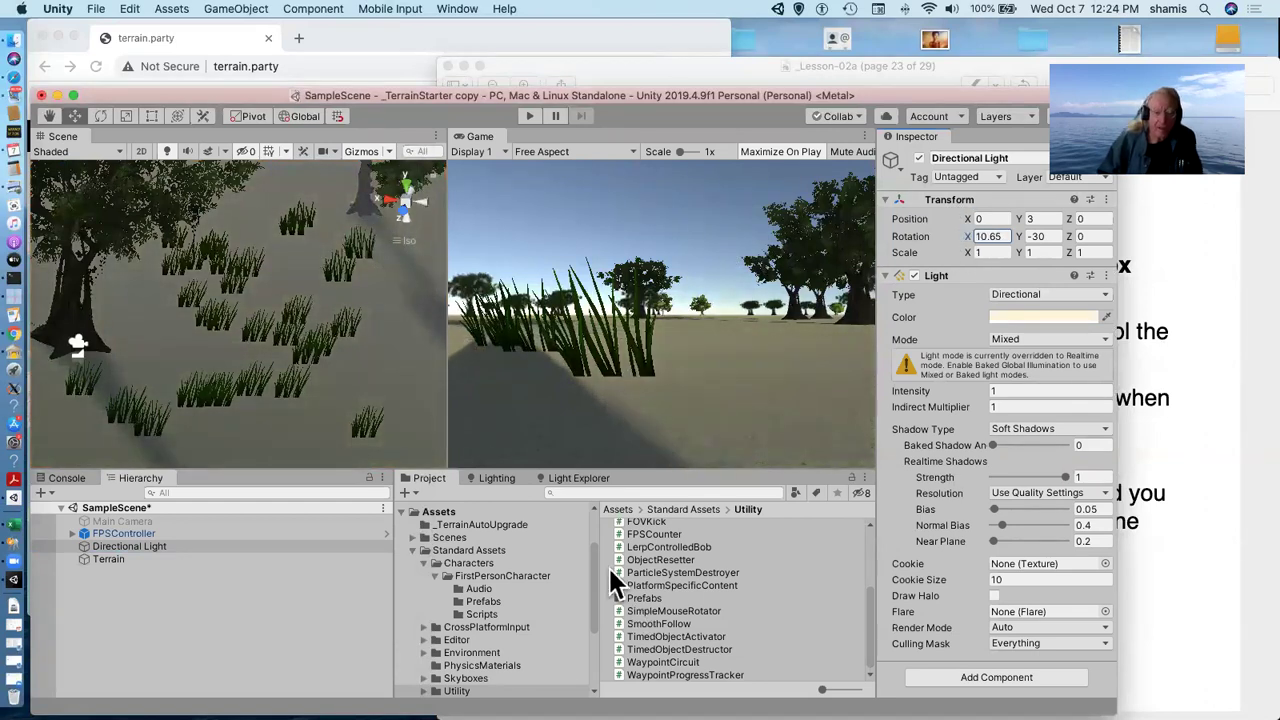
click(497, 478)
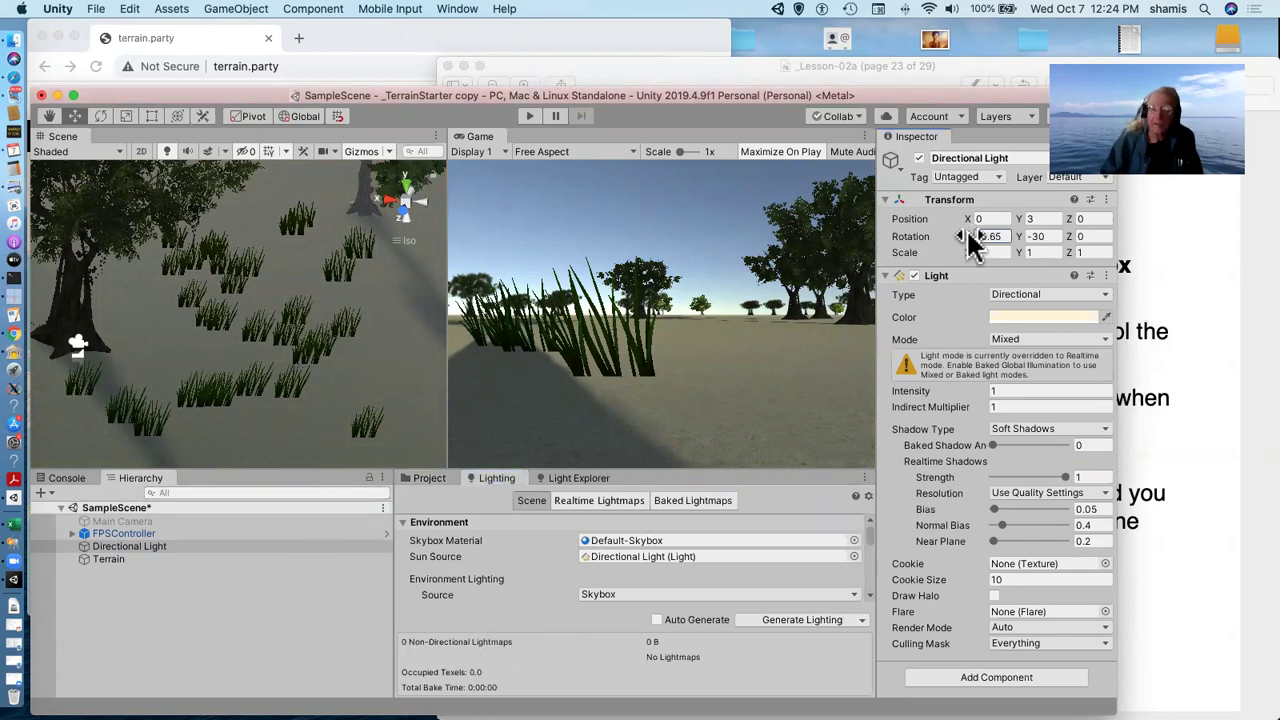
drag(975, 243, 933, 250)
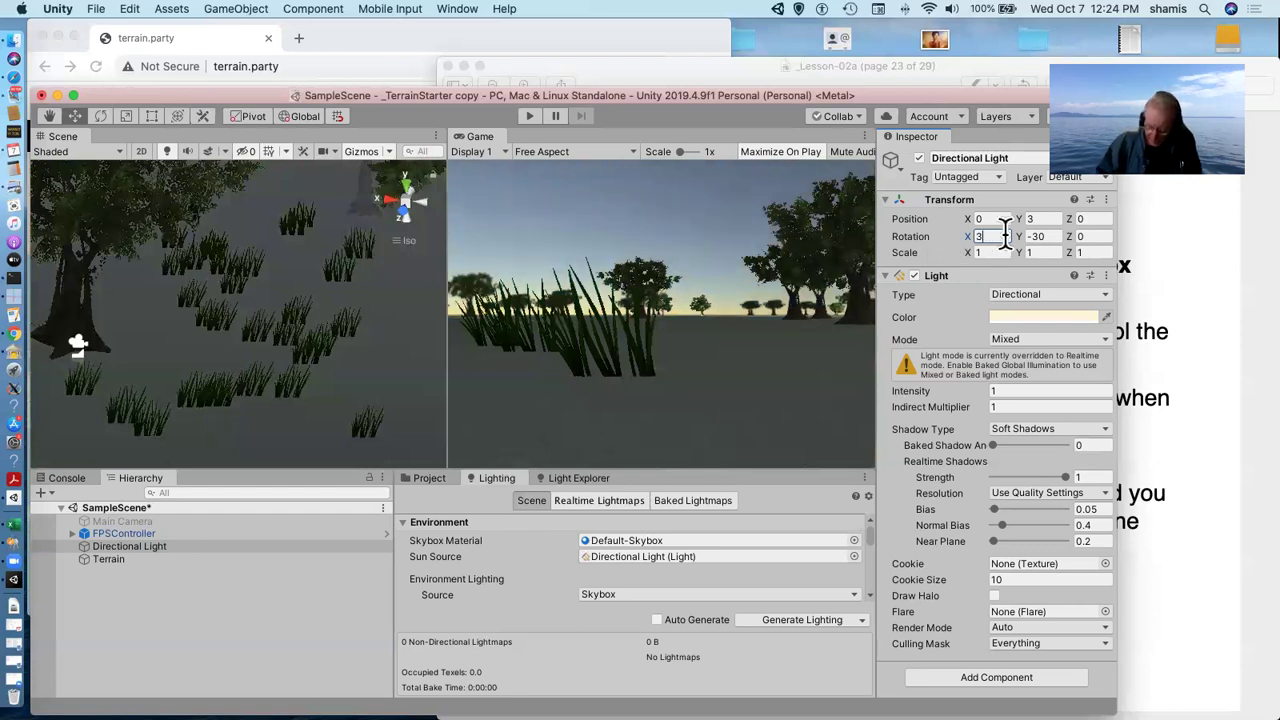
Reset the light's X rotation to 20 and bring the skybox lesson slide back
text(20)
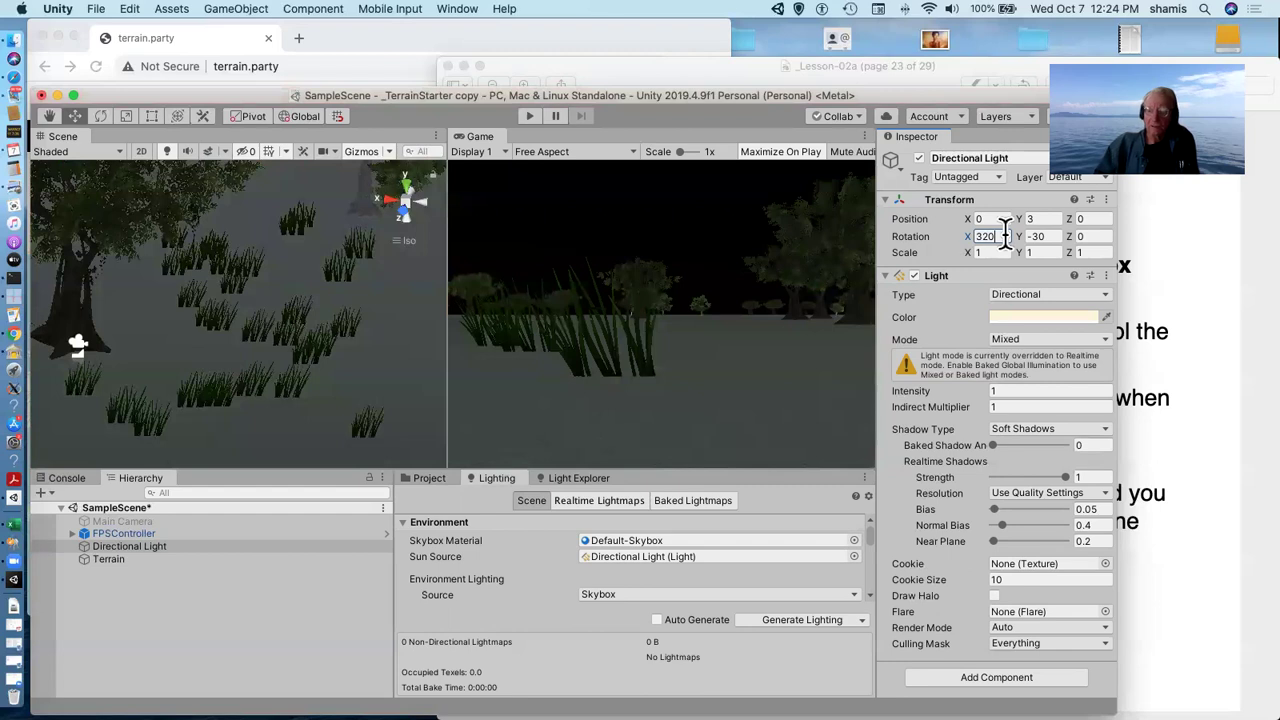
key(BackSpace)
key(BackSpace)
key(BackSpace)
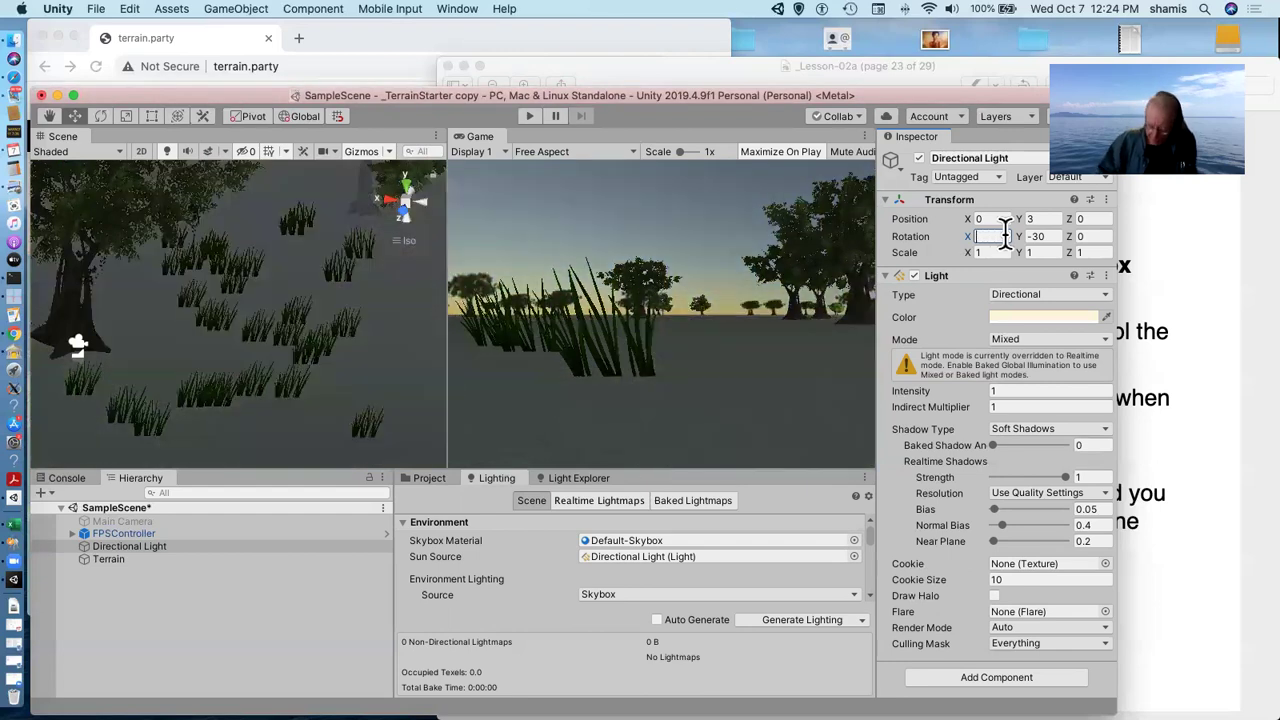
text(20)
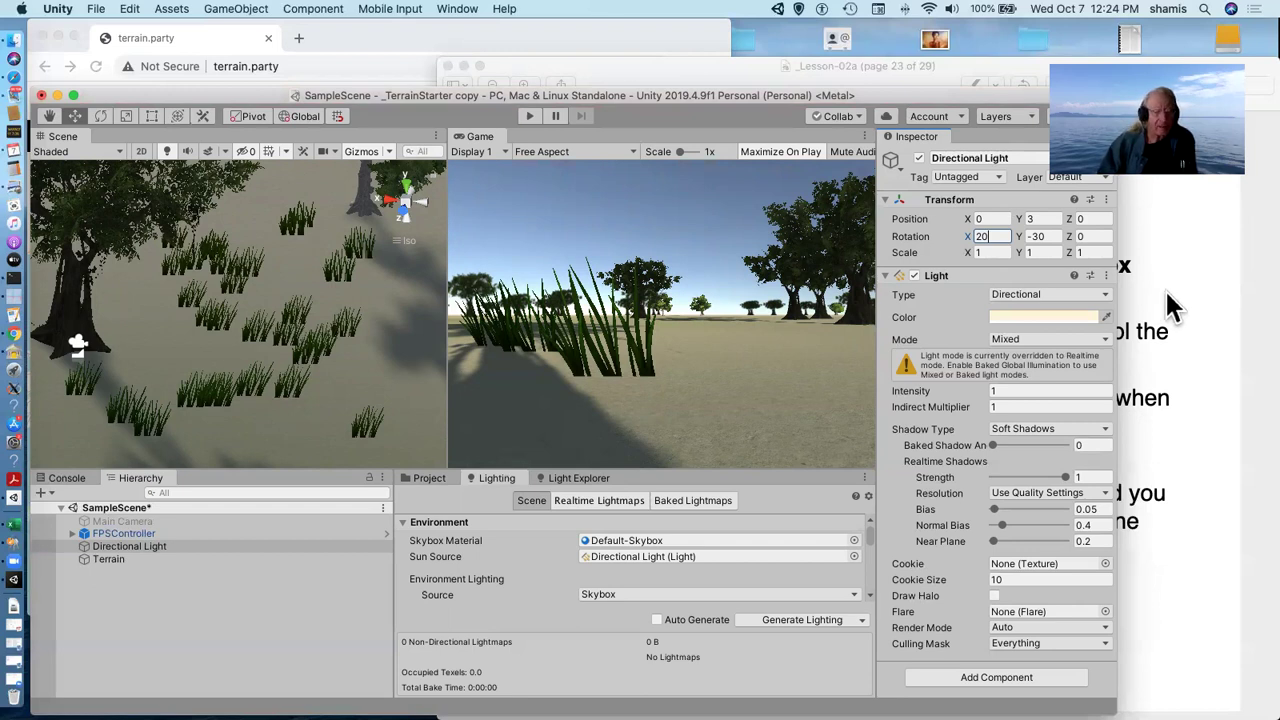
click(1184, 455)
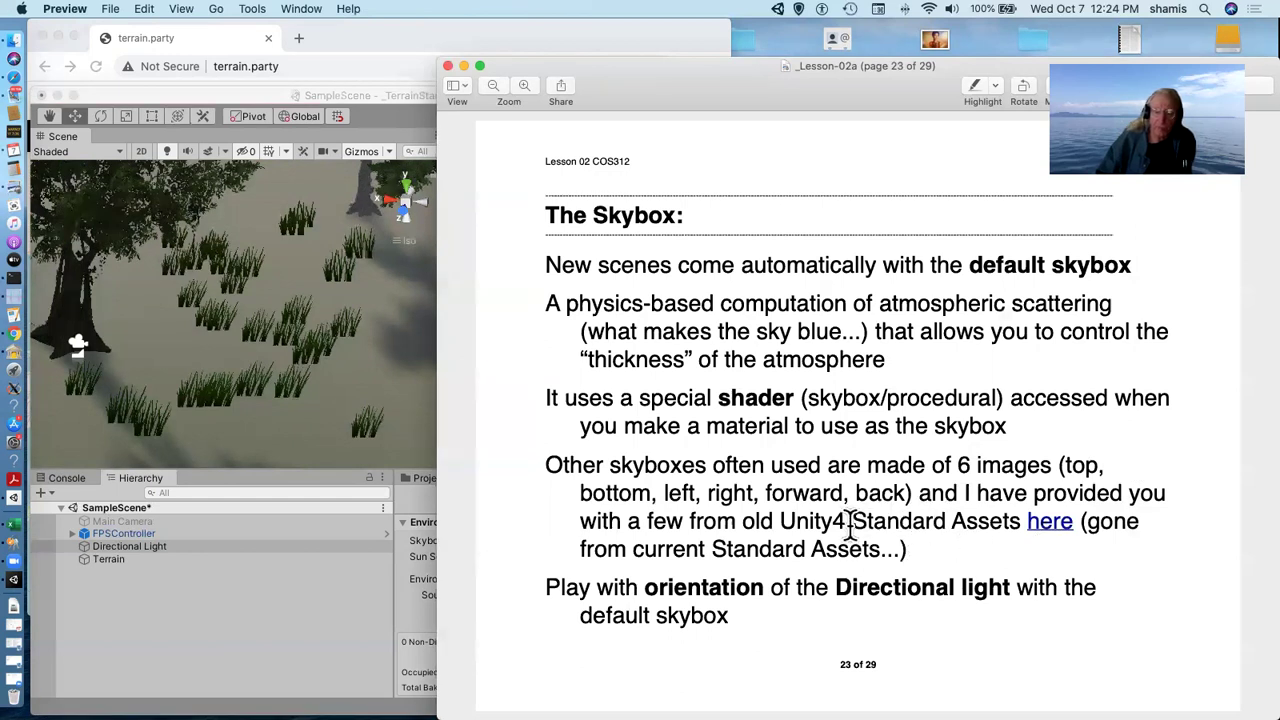
Inspect the DawnDusk Skybox material in Standard Assets > Skyboxes, enlarging and rotating its preview to the sunset
click(401, 426)
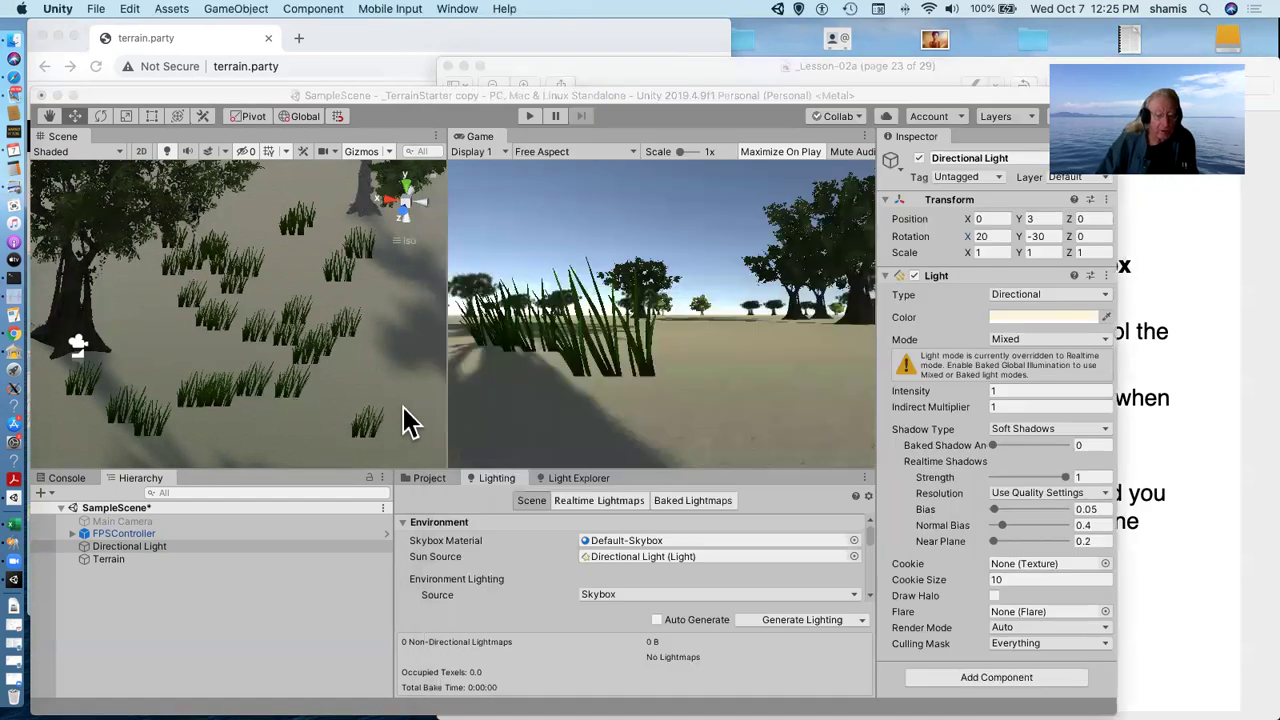
click(431, 480)
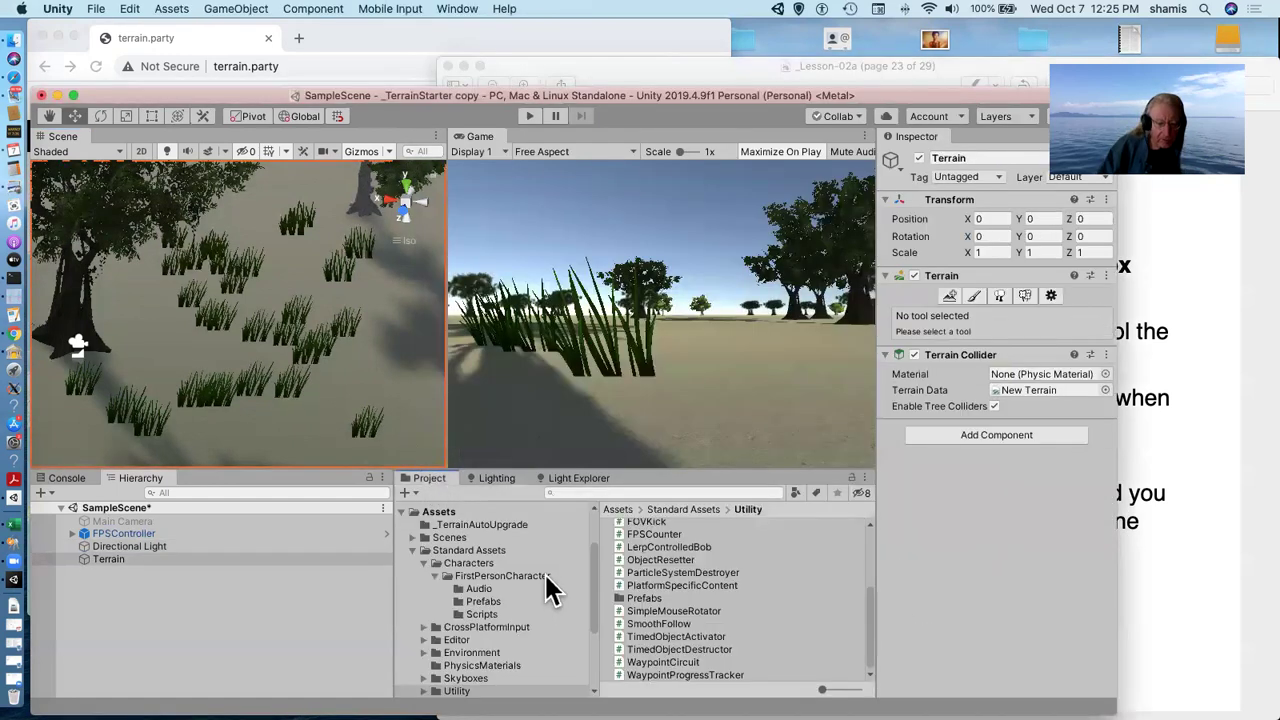
click(470, 680)
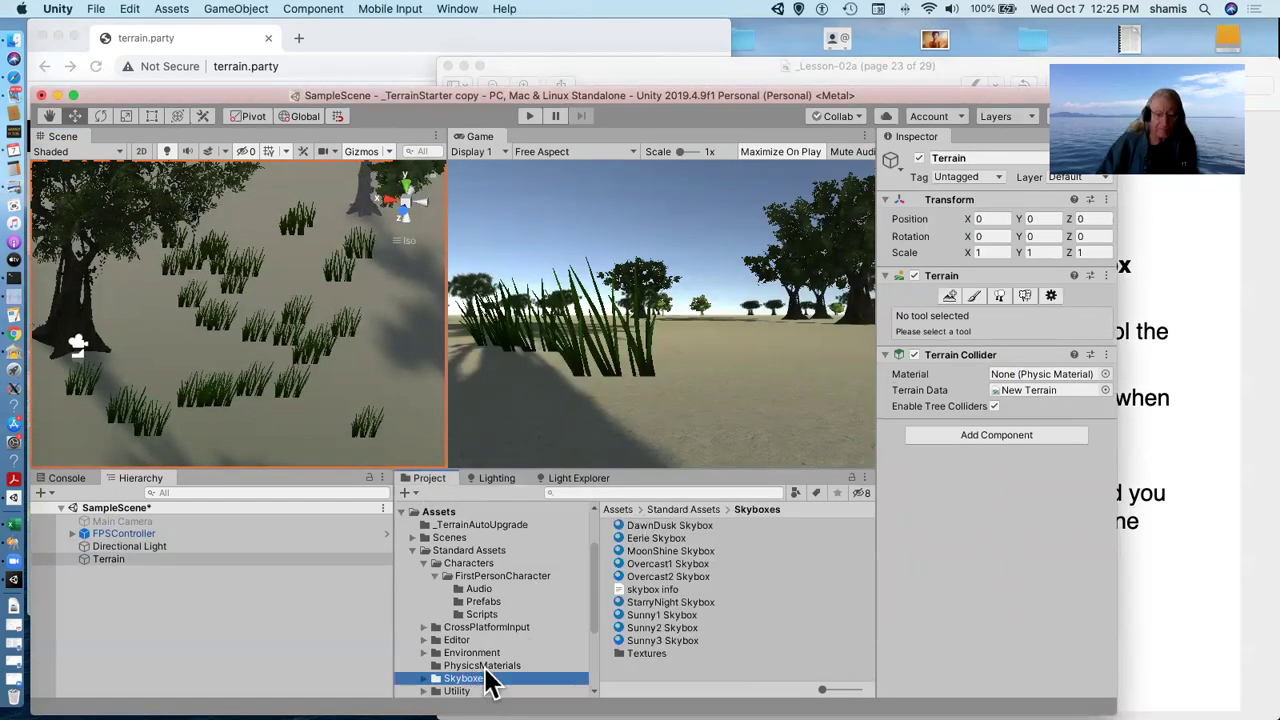
click(670, 525)
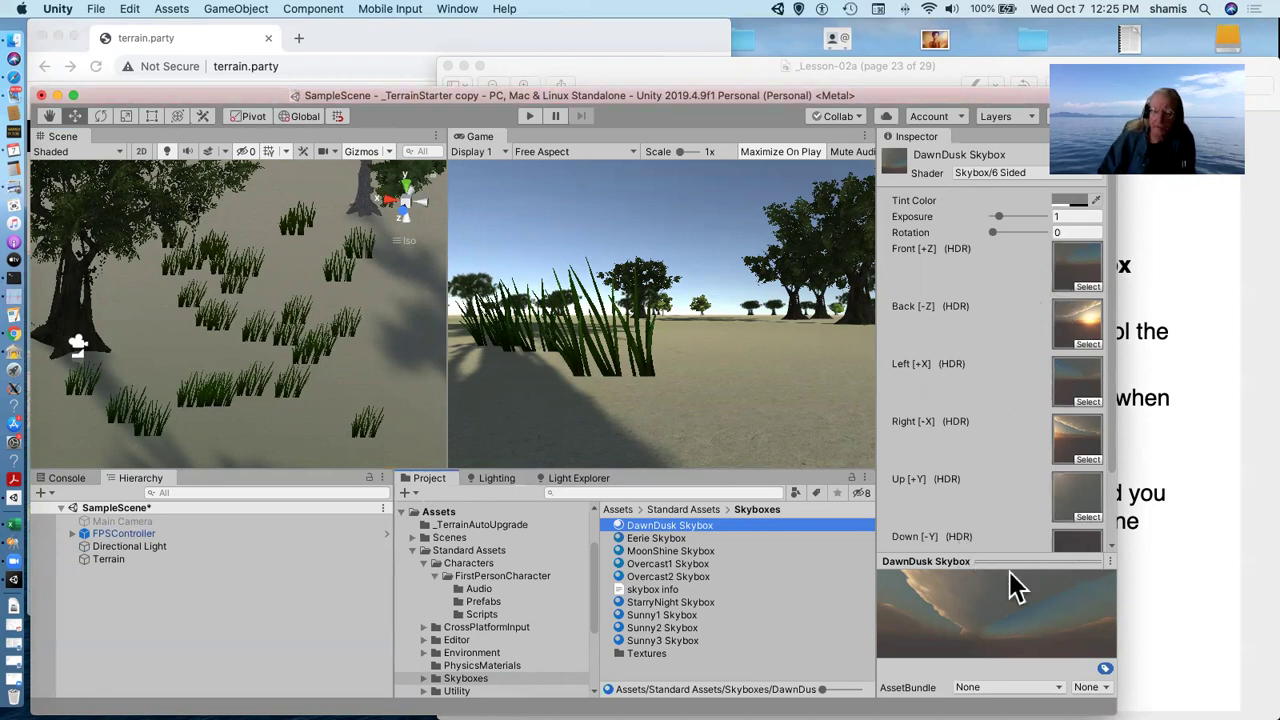
drag(997, 561, 1000, 488)
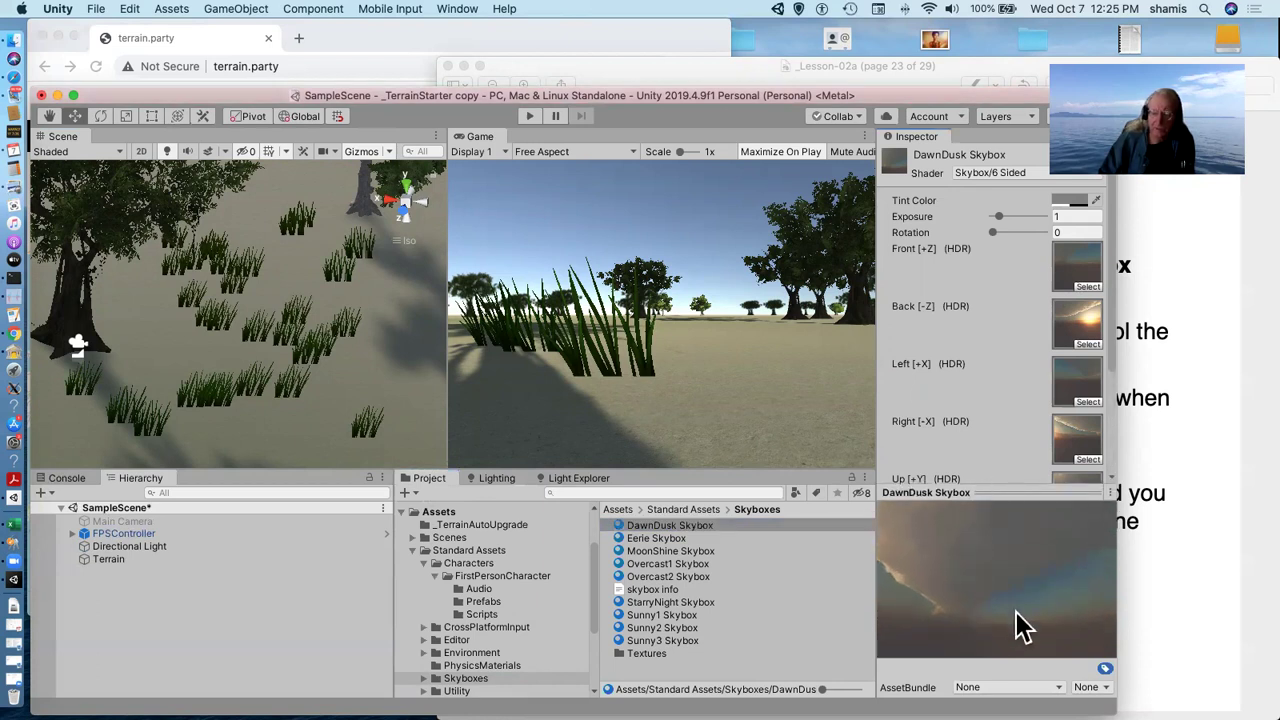
drag(1020, 614, 993, 652)
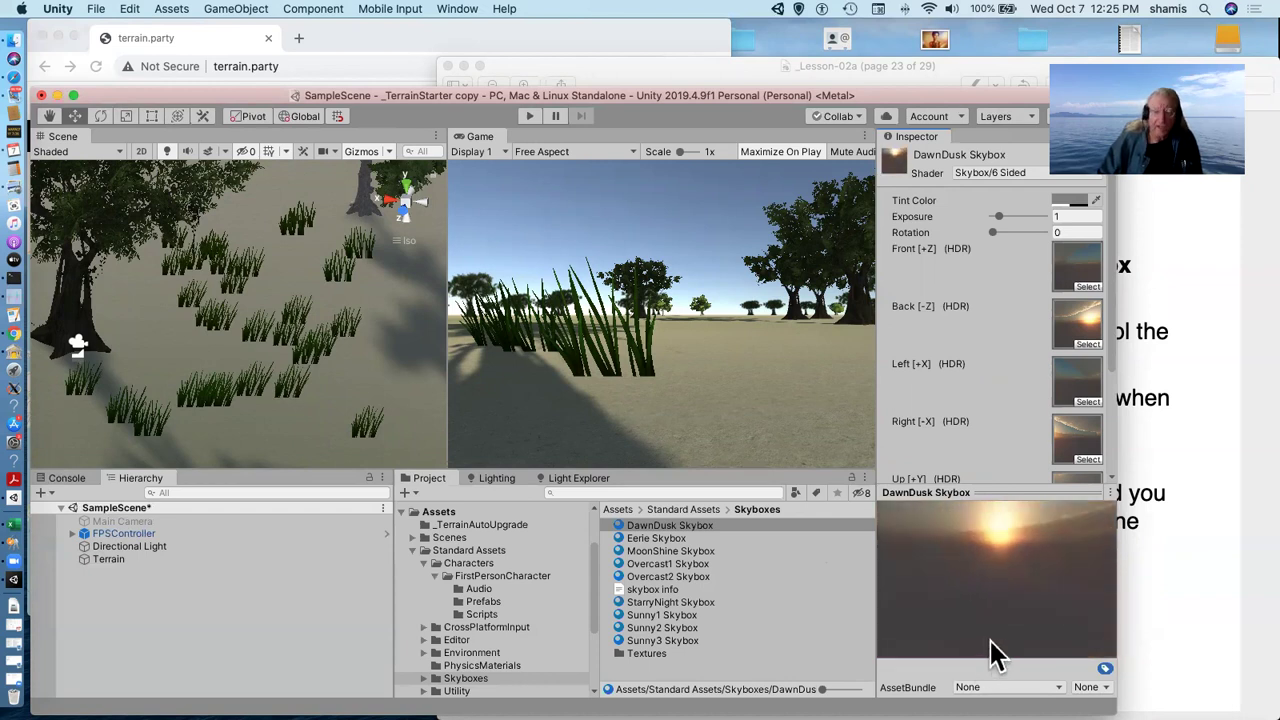
click(495, 479)
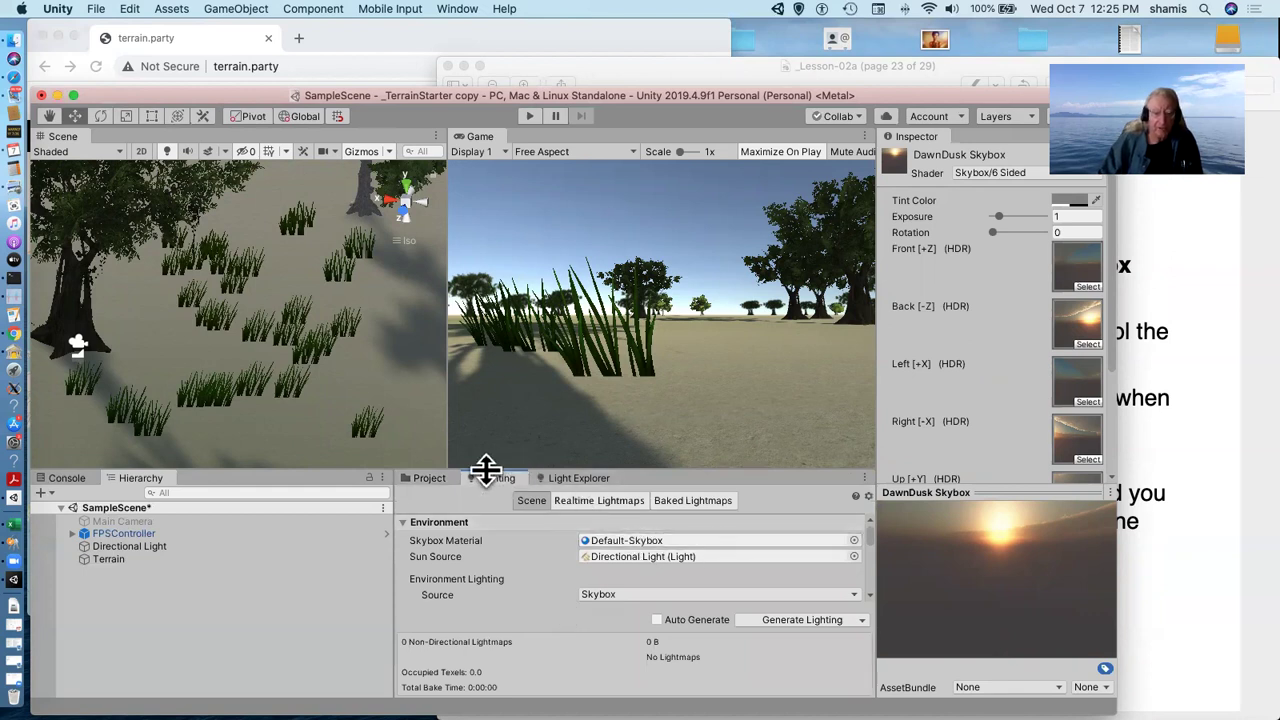
Set the Lighting environment's Skybox Material to Overcast2 Skybox for a cloudy grey sky
click(459, 10)
mouse_move(490, 213)
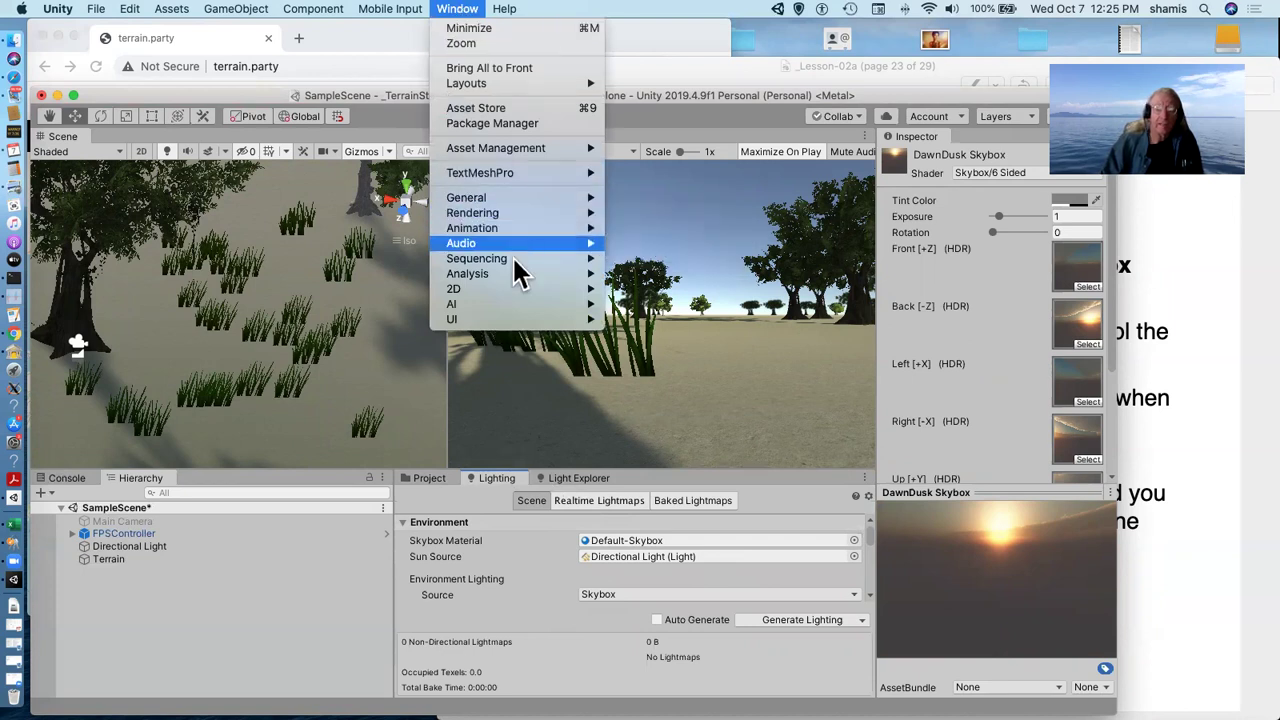
click(608, 465)
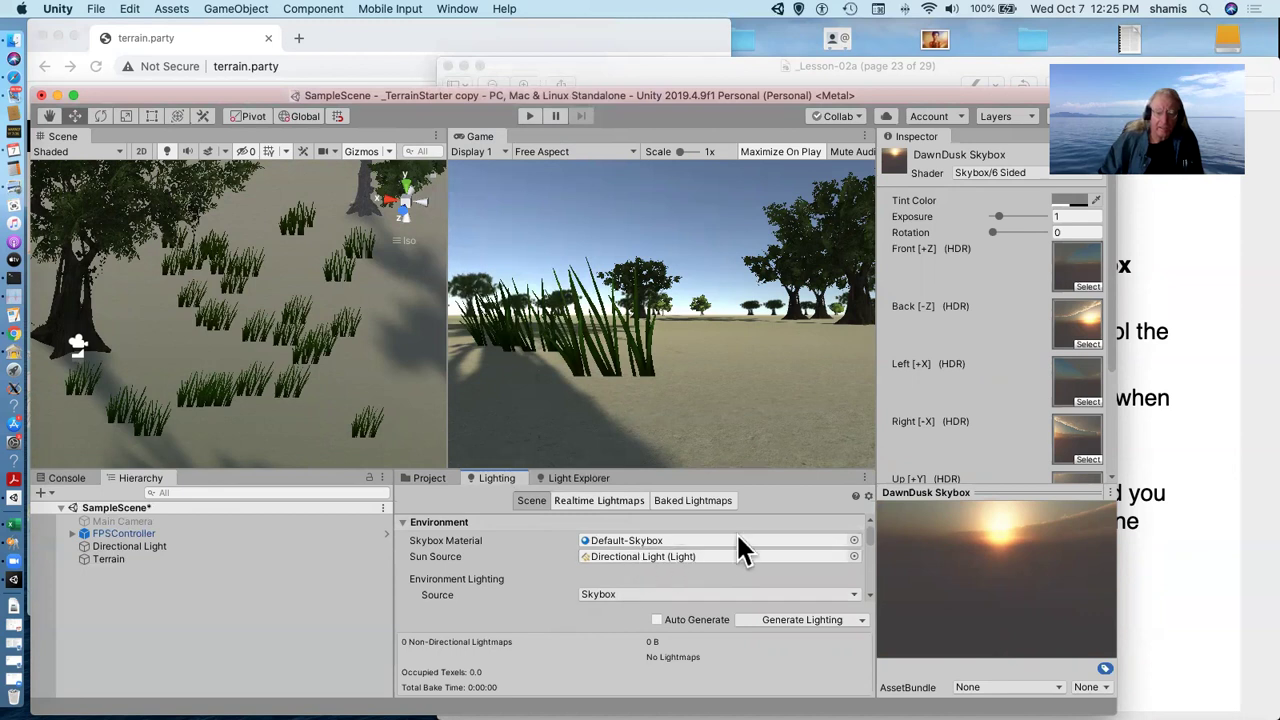
click(854, 540)
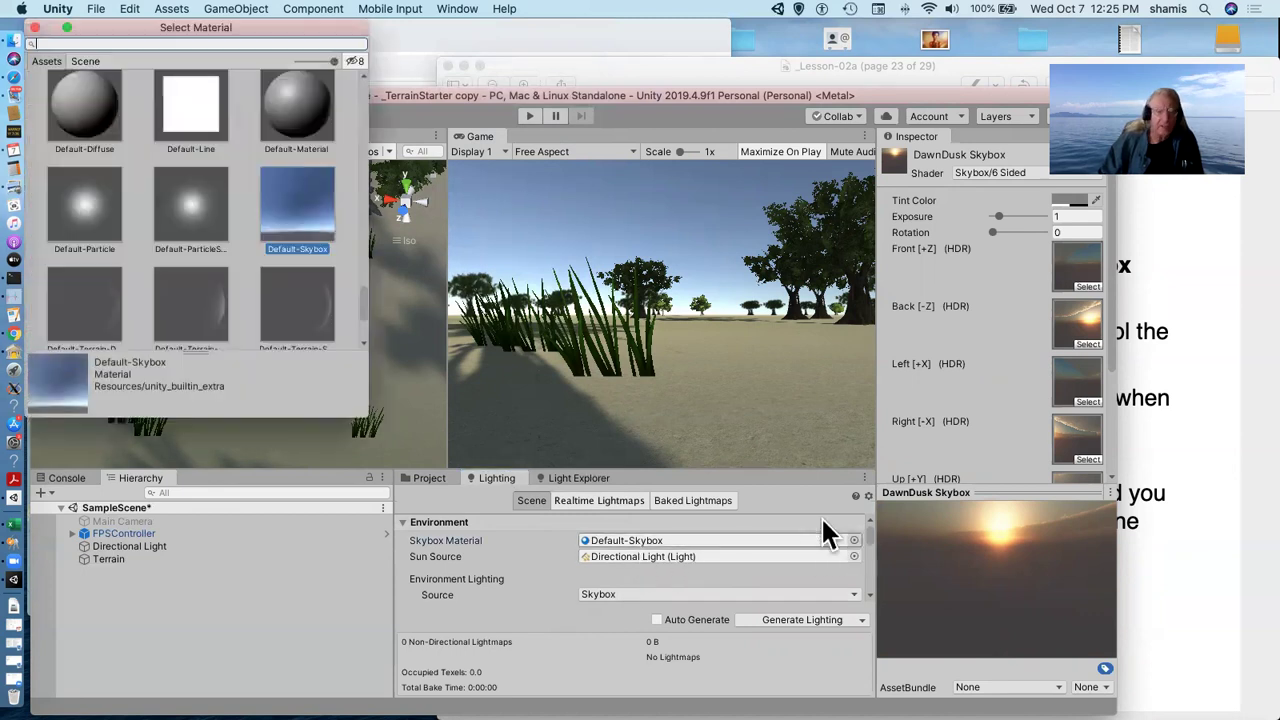
scroll(257, 228, down, 4)
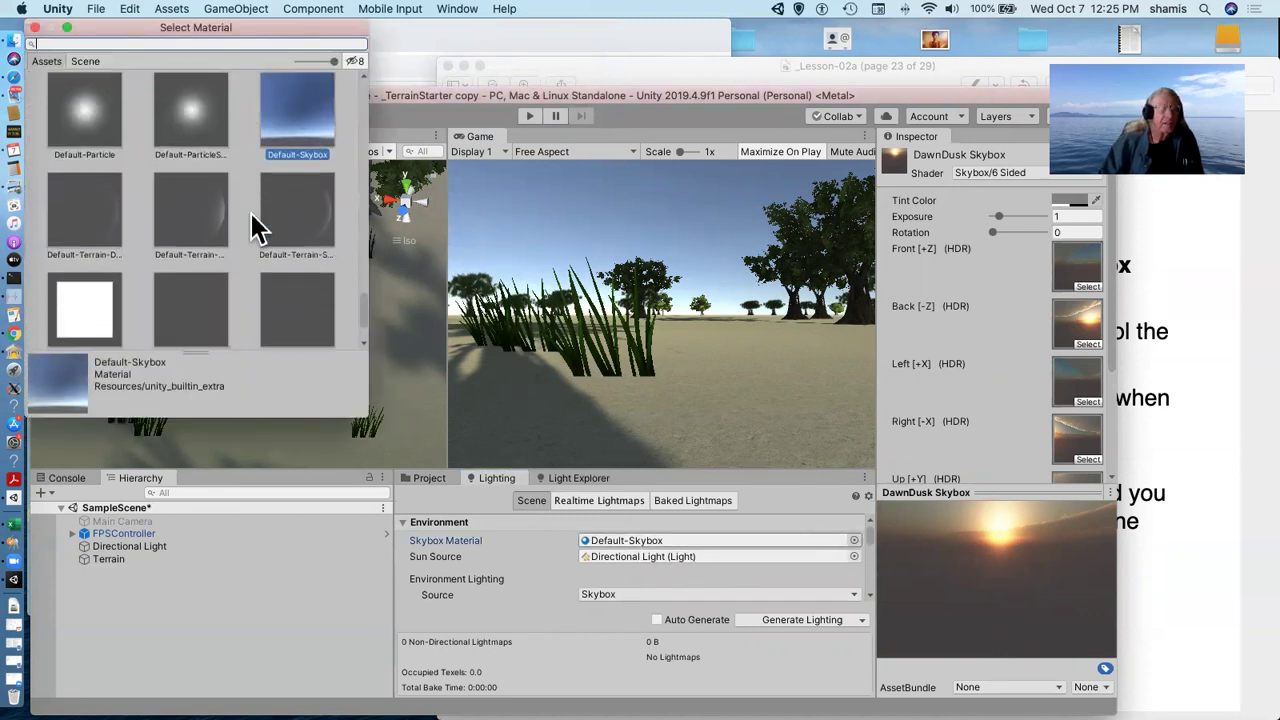
scroll(257, 228, down, 10)
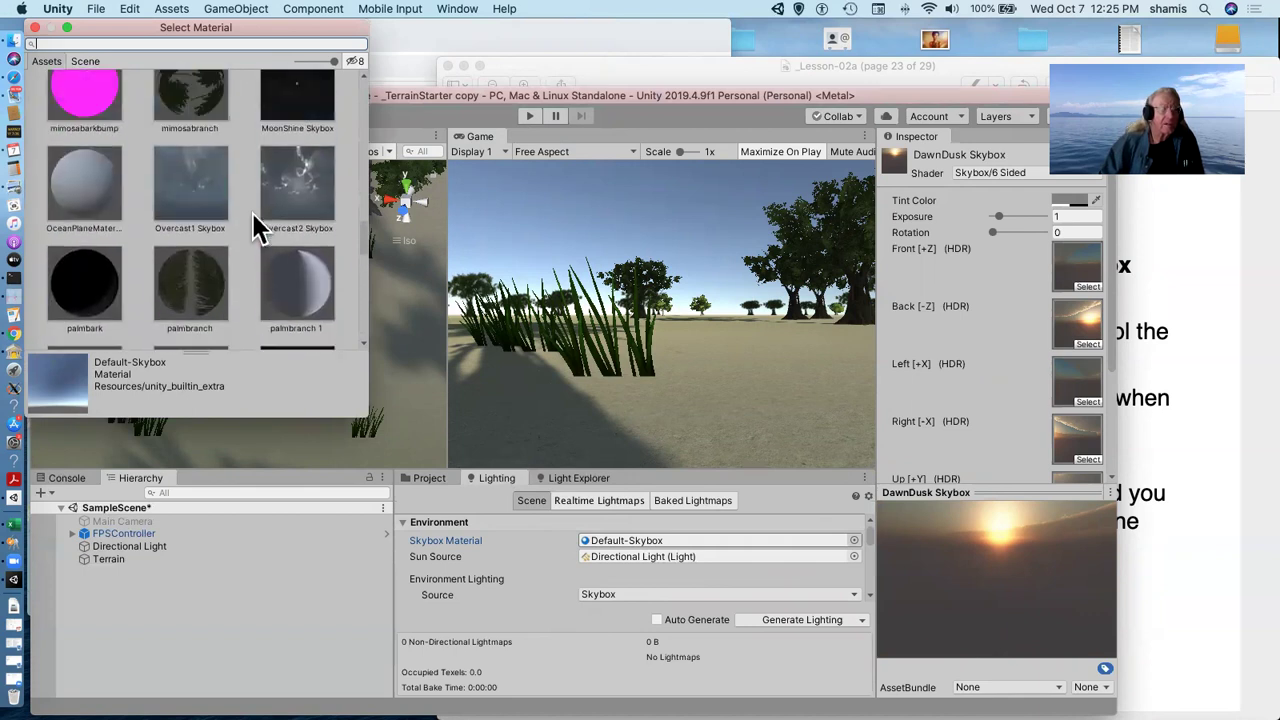
scroll(252, 215, down, 1)
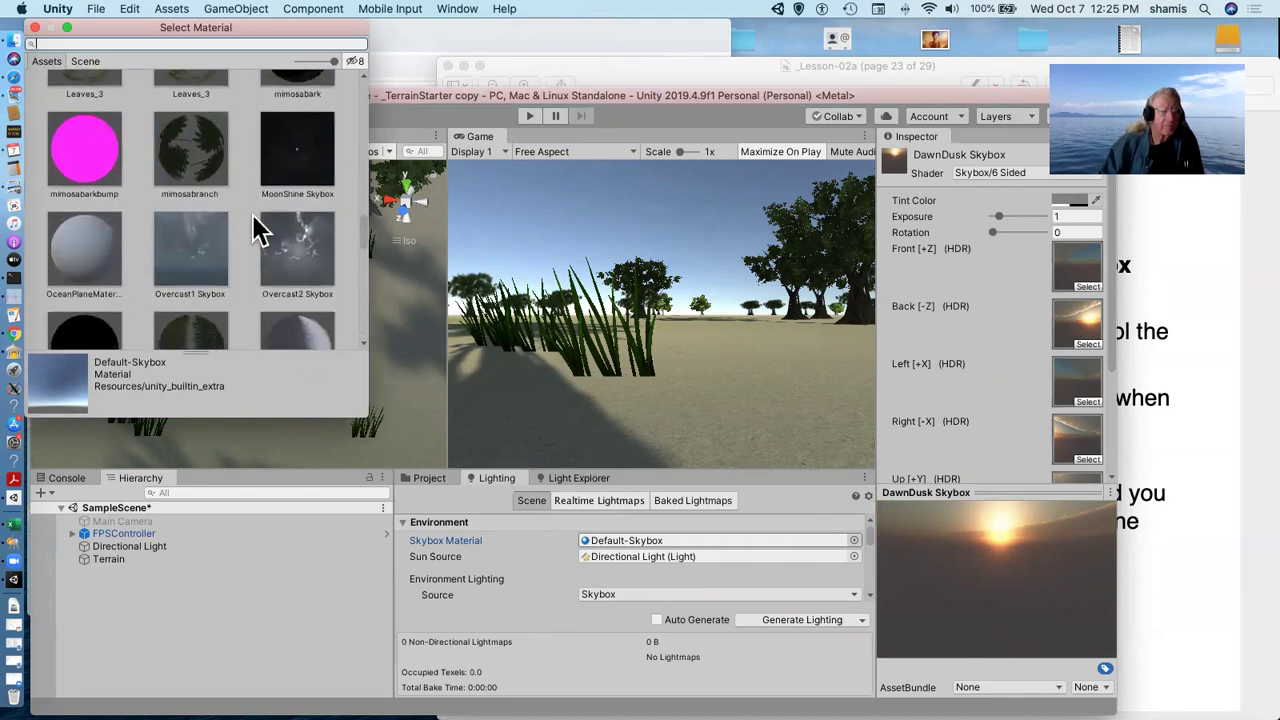
click(297, 255)
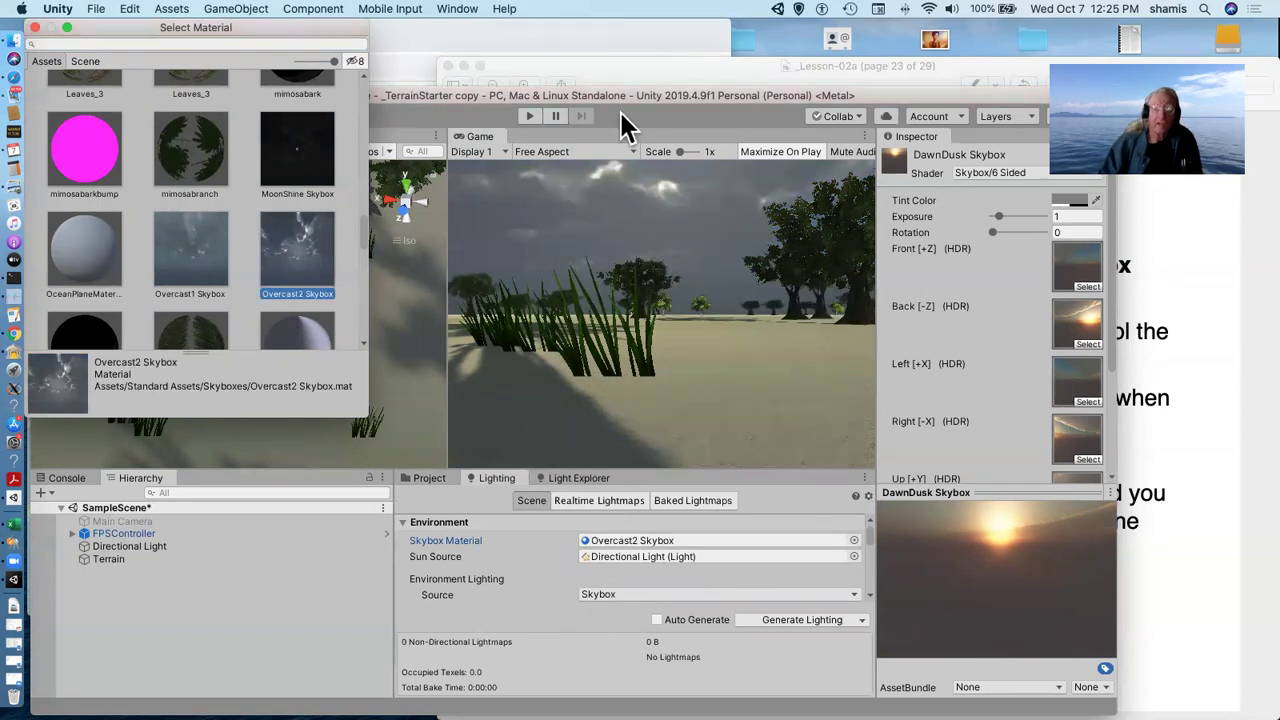
click(35, 28)
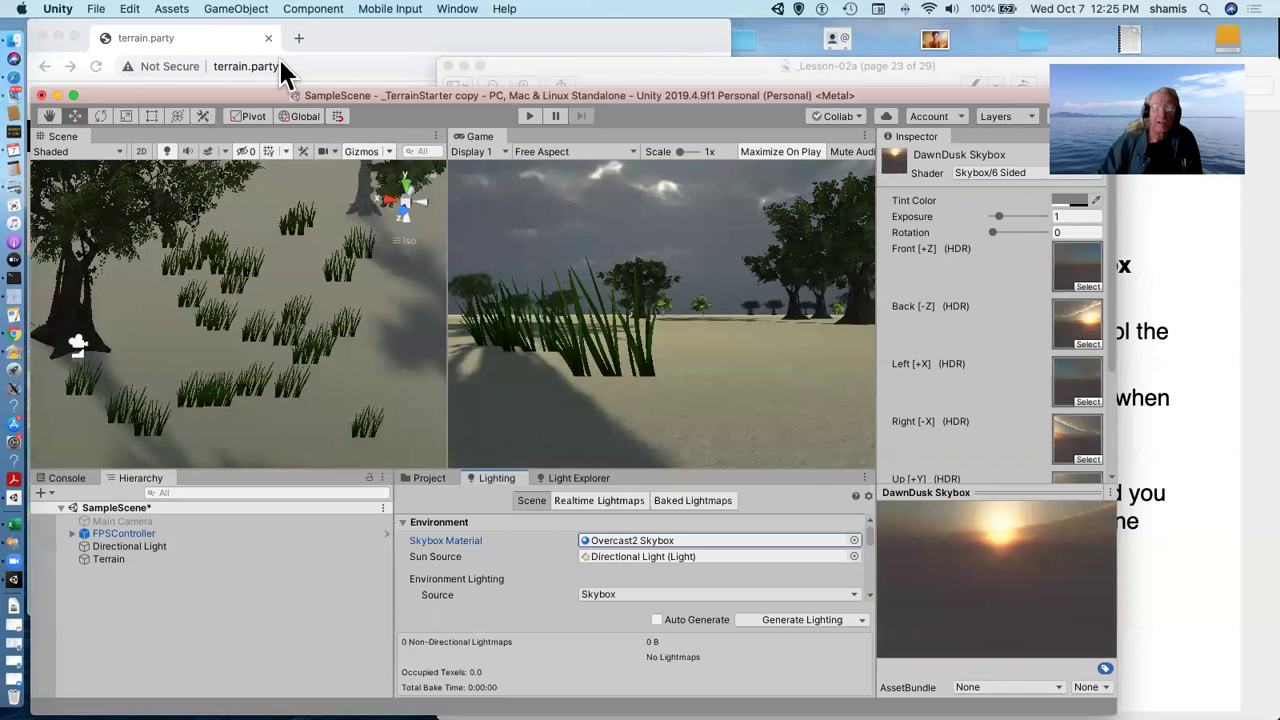
click(527, 116)
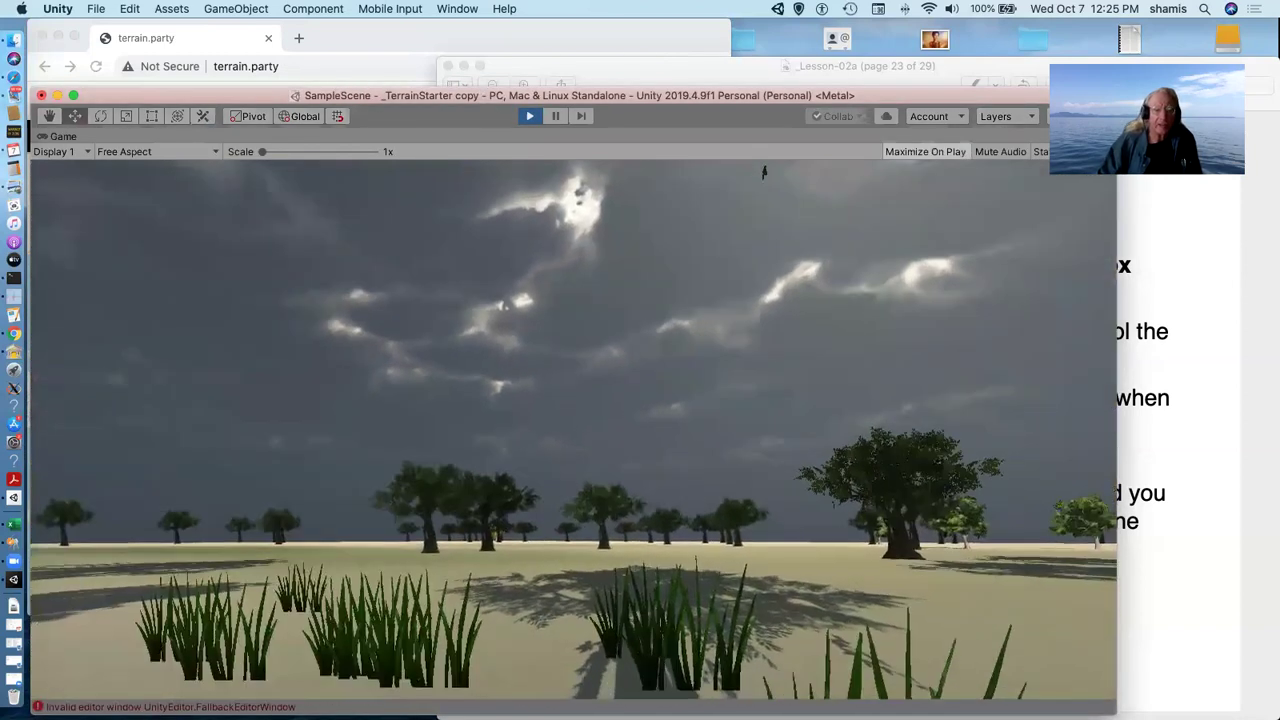
key(w)
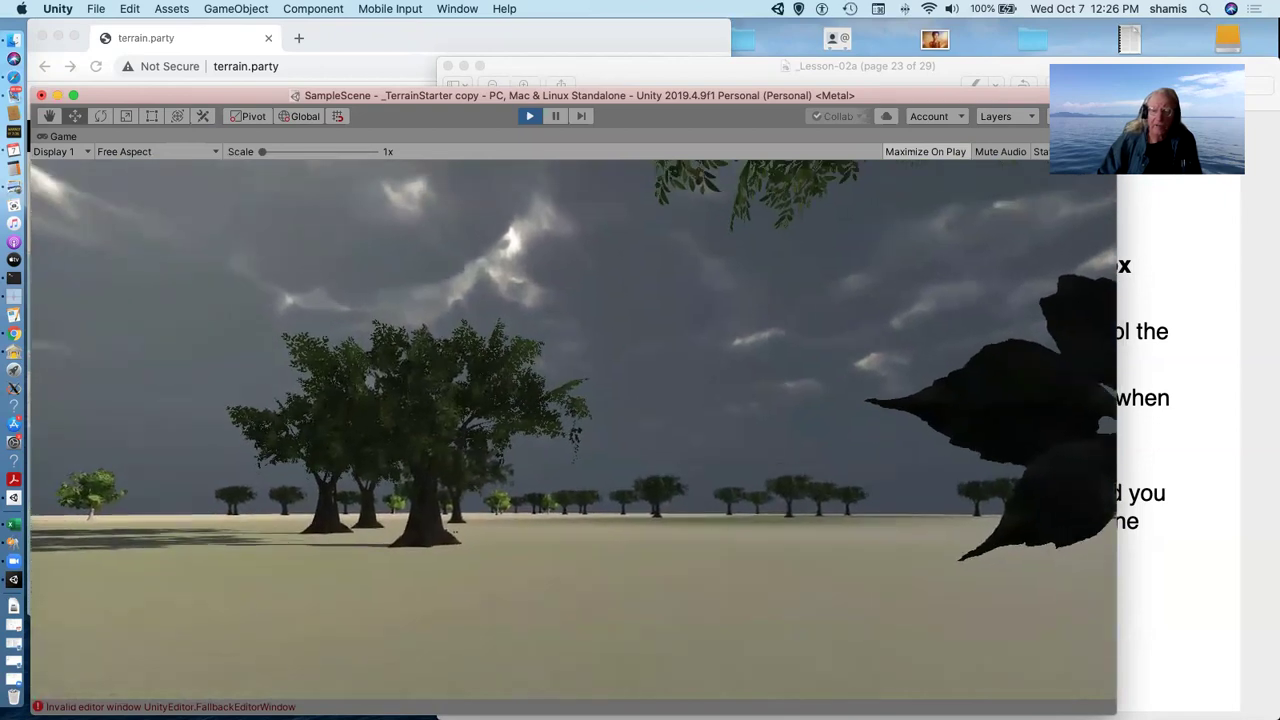
key(w)
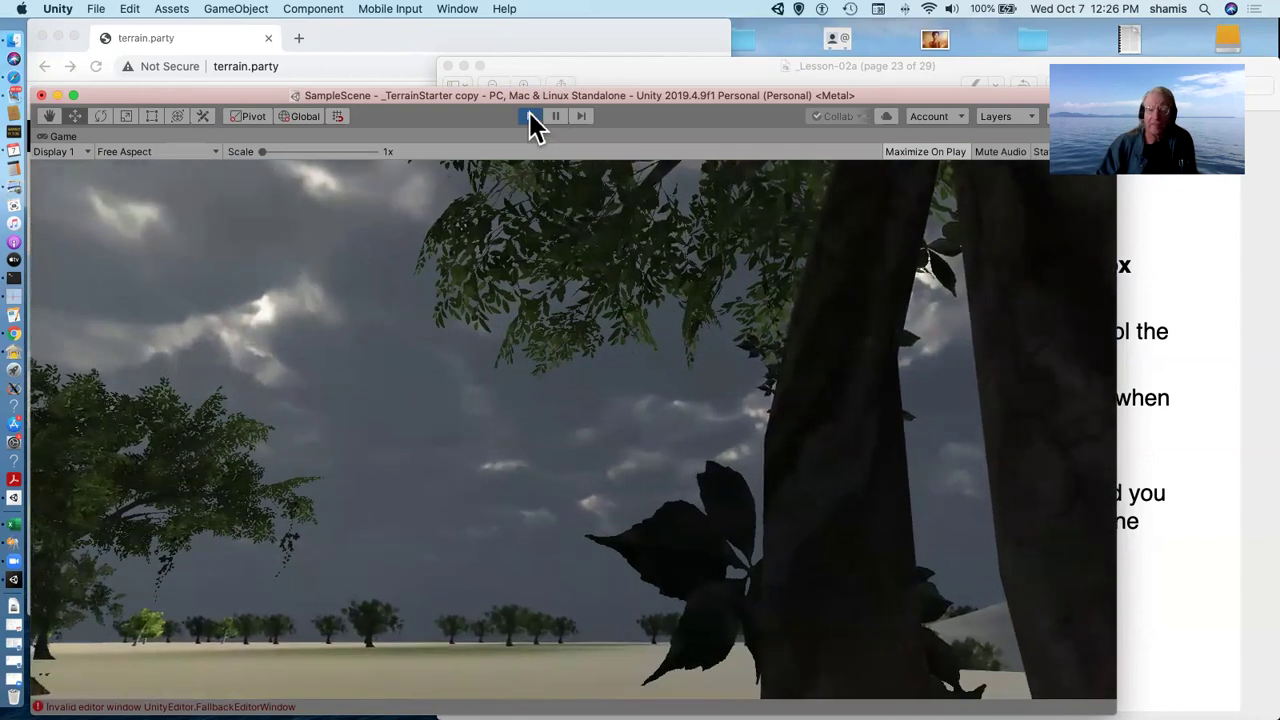
click(530, 116)
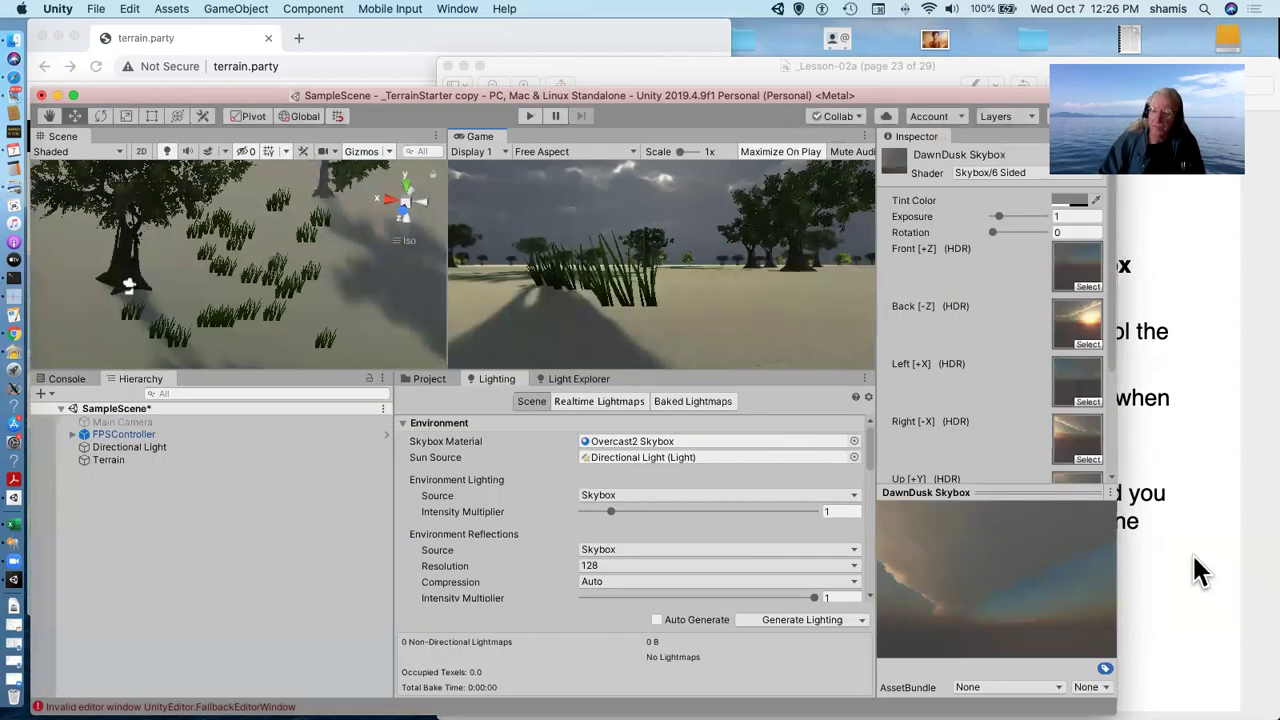
Advance the lecture PDF two slides to page 25, Water Objects, then return to Unity
click(1193, 556)
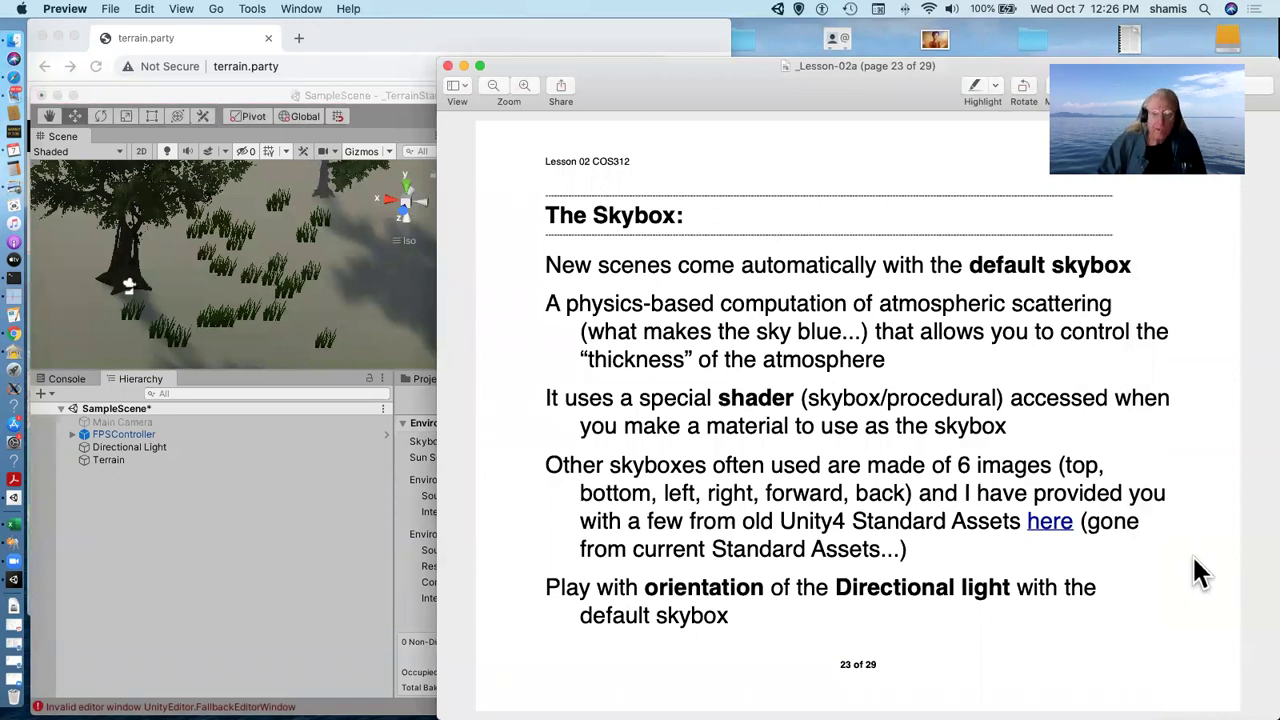
key(Down)
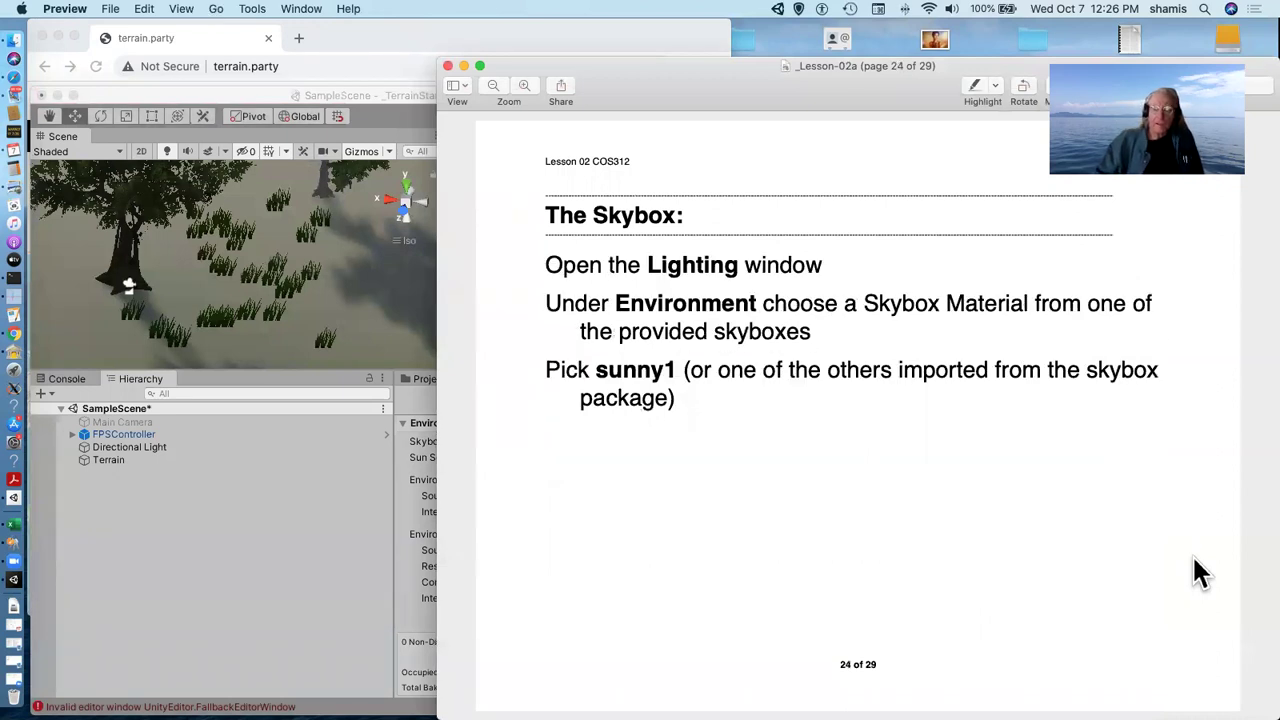
key(Down)
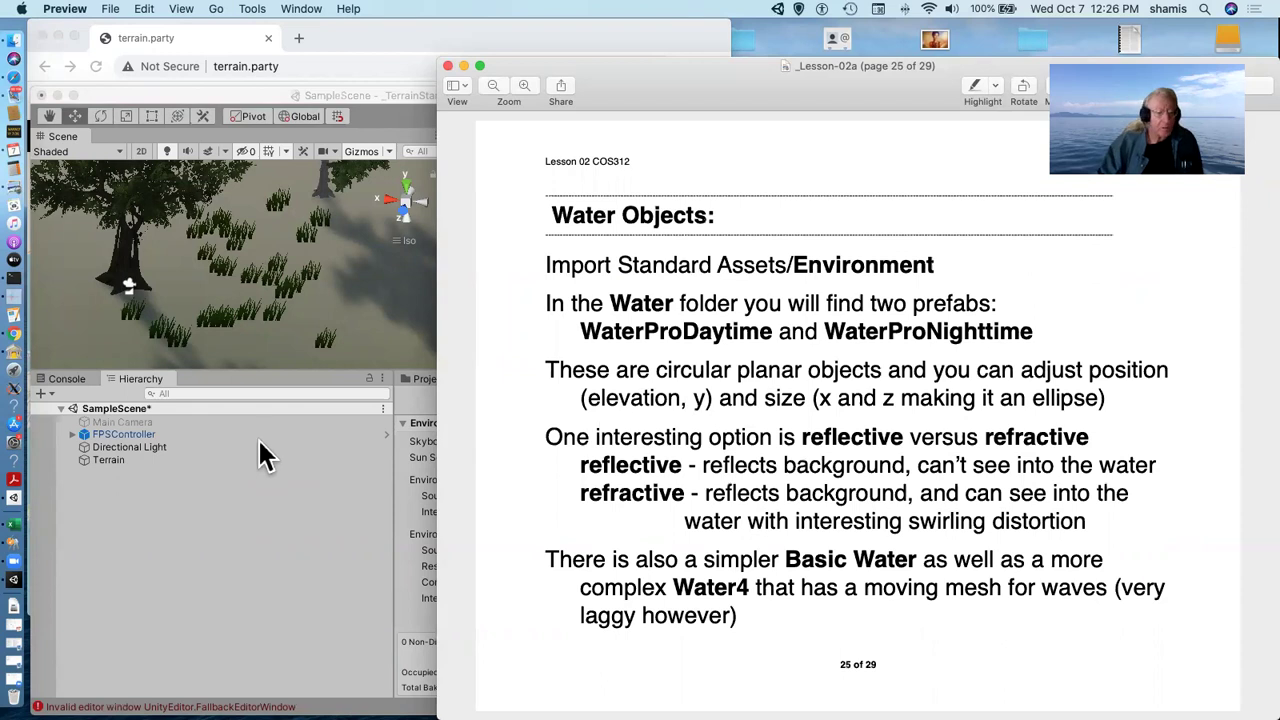
click(398, 500)
Open Standard Assets > Environment > Water > Water > Prefabs showing WaterProDaytime and WaterProNighttime
click(427, 381)
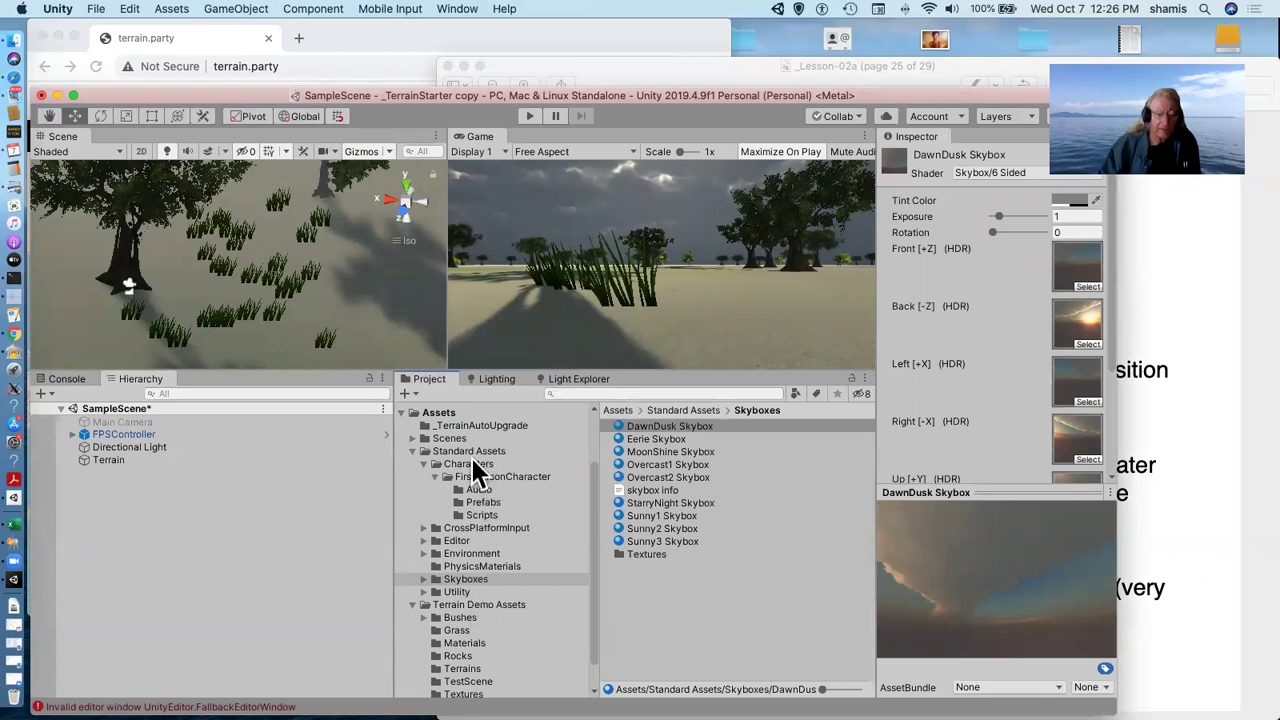
click(470, 554)
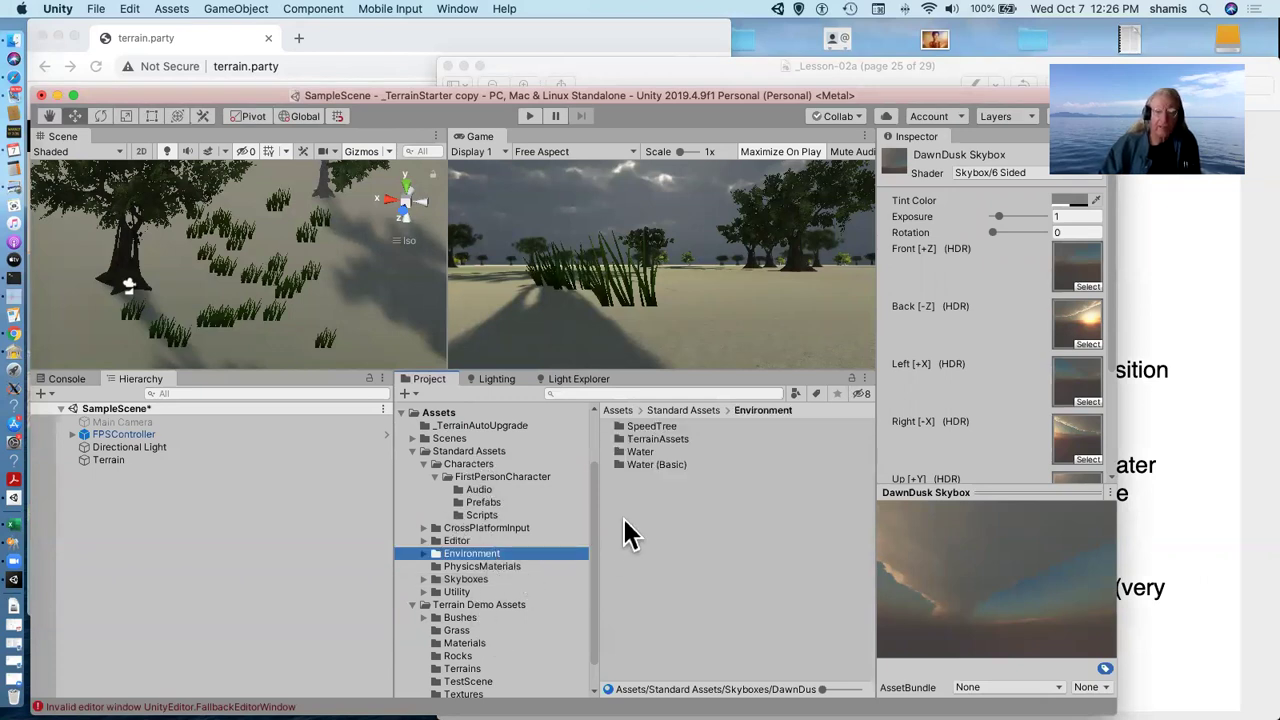
click(638, 453)
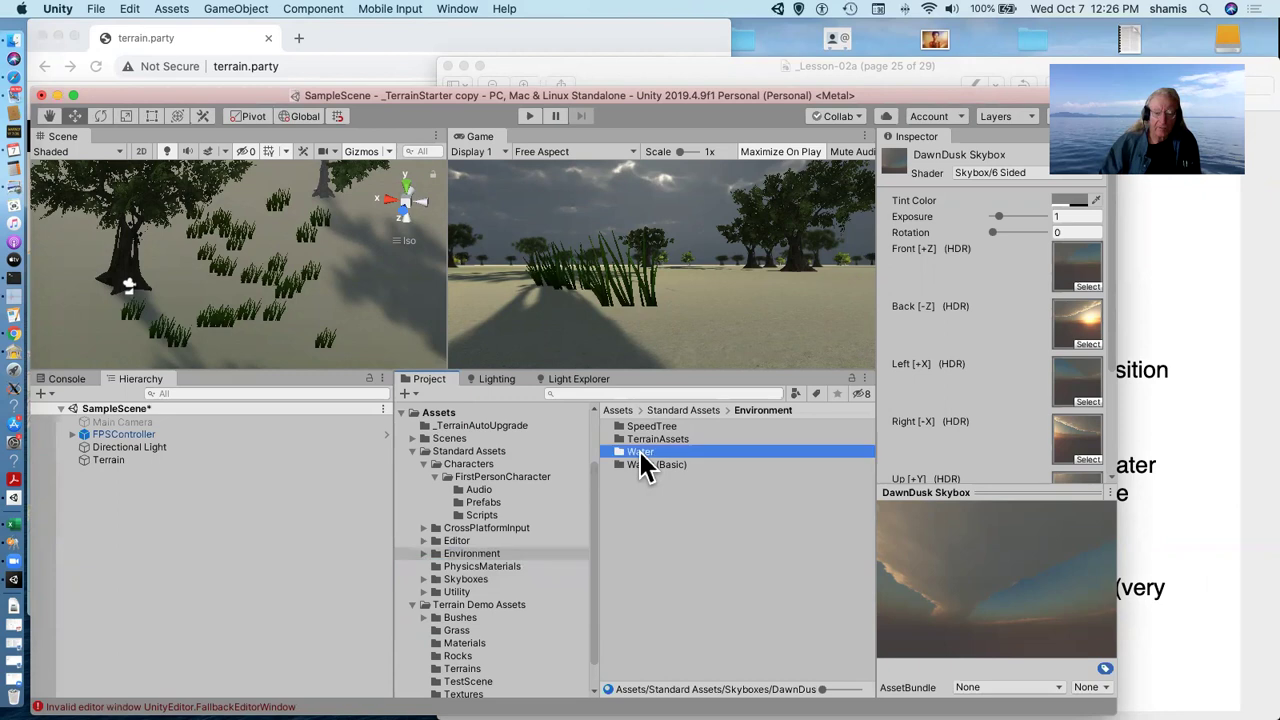
click(423, 553)
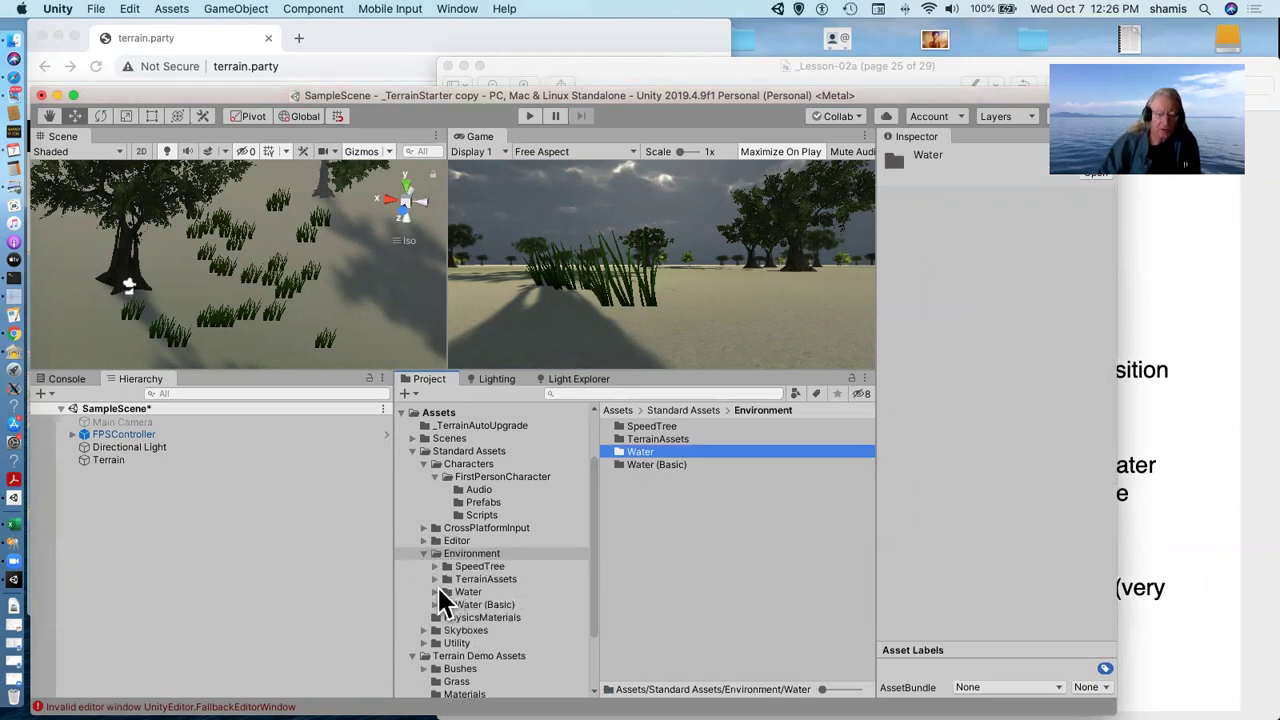
click(436, 592)
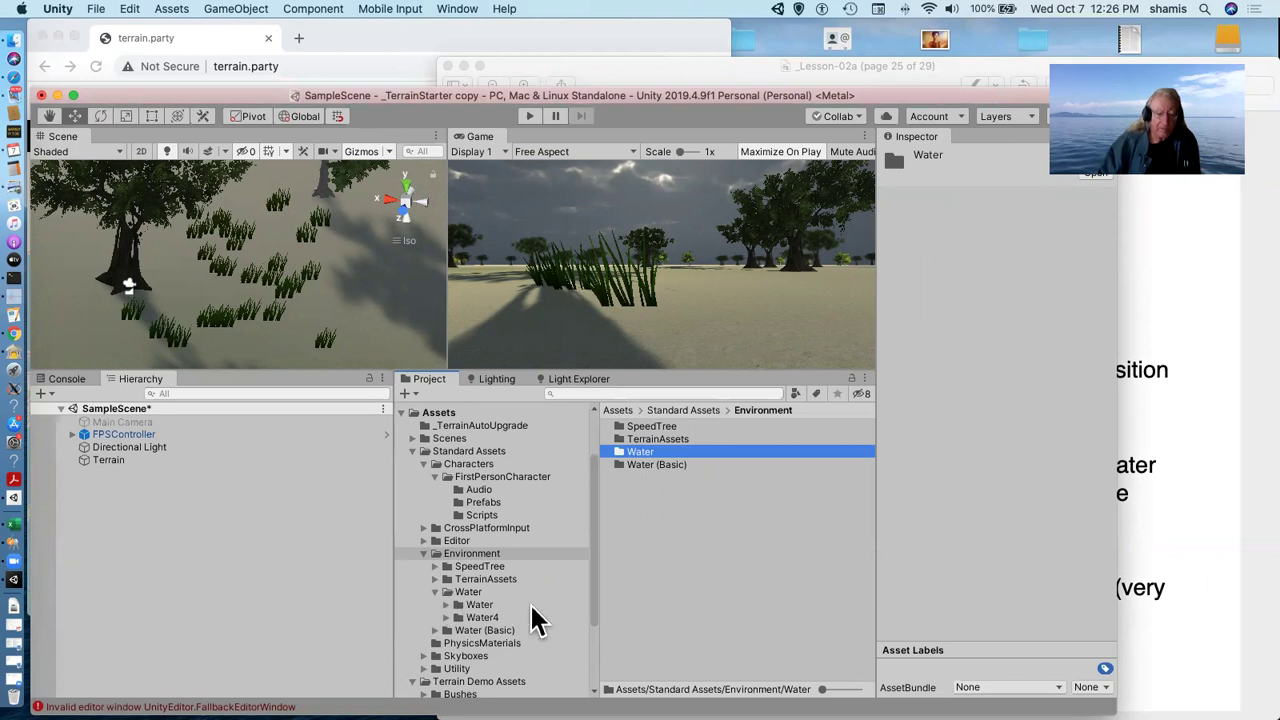
click(447, 605)
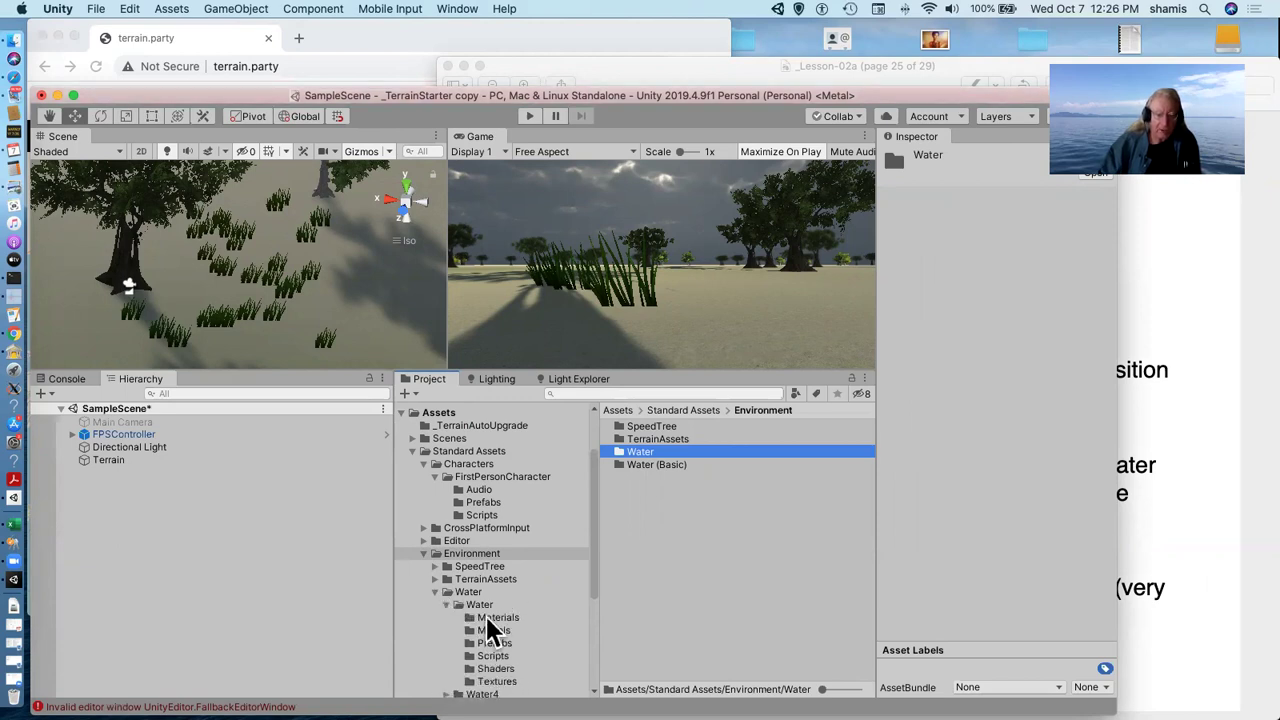
click(509, 643)
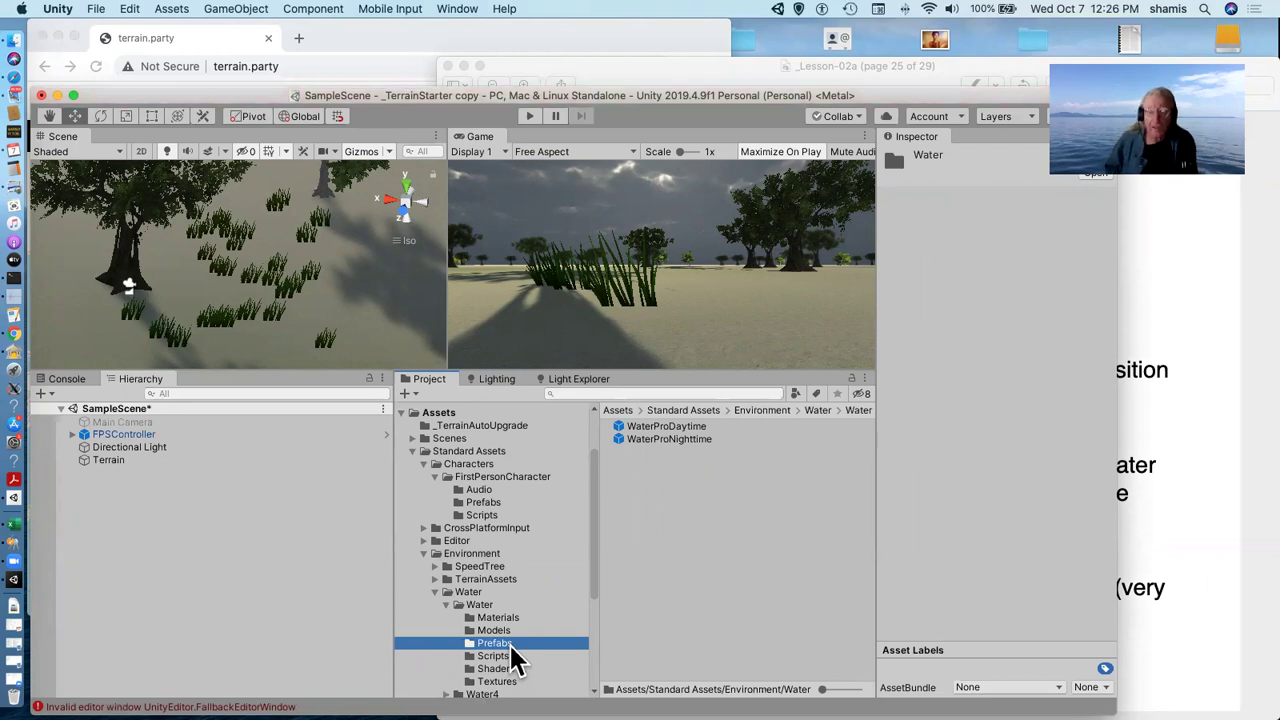
Frame the Terrain and view it straight down from the top
double_click(117, 459)
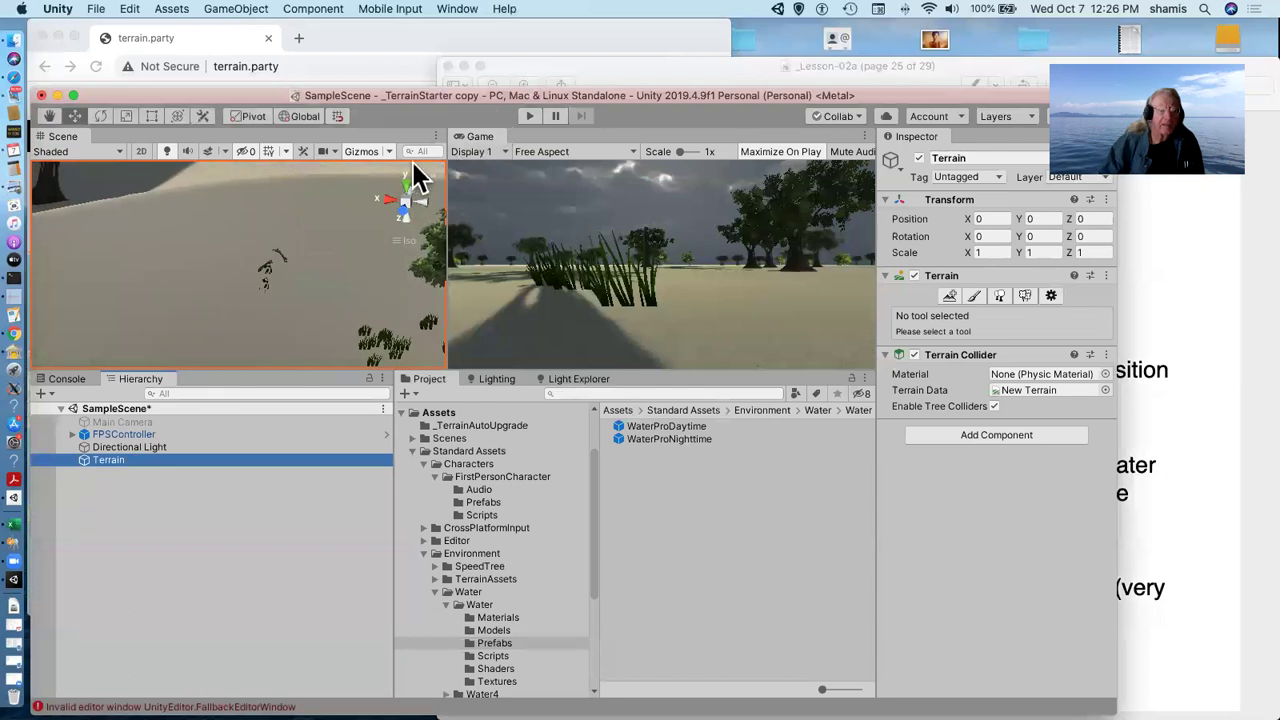
click(410, 192)
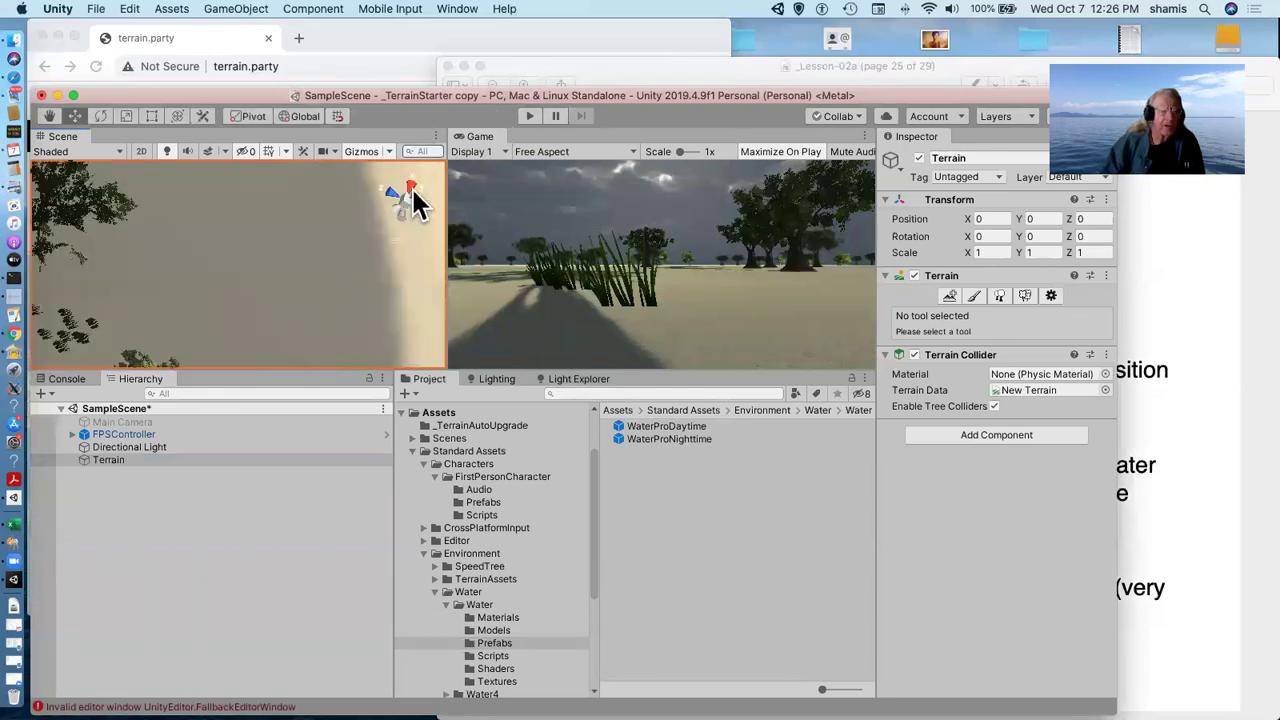
click(410, 192)
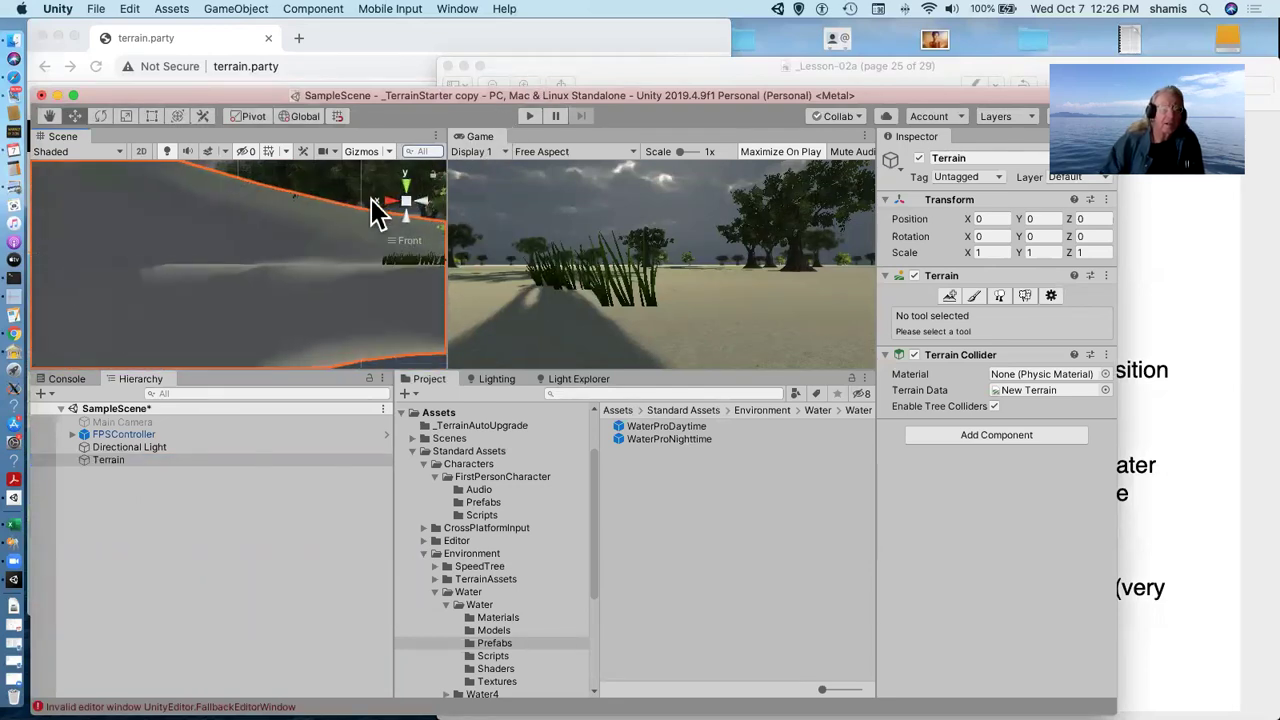
click(406, 180)
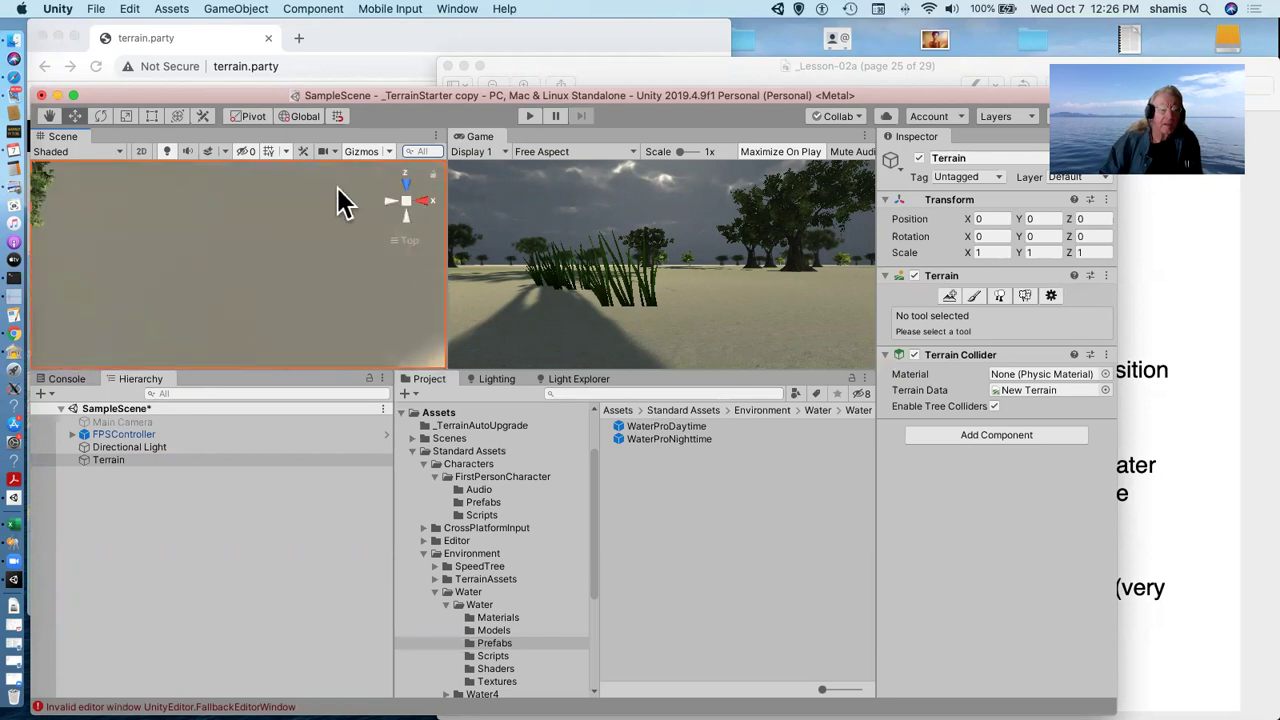
scroll(342, 200, down, 5)
Drag the WaterProDaytime prefab into the Hierarchy and zoom out over the terrain
scroll(342, 200, down, 5)
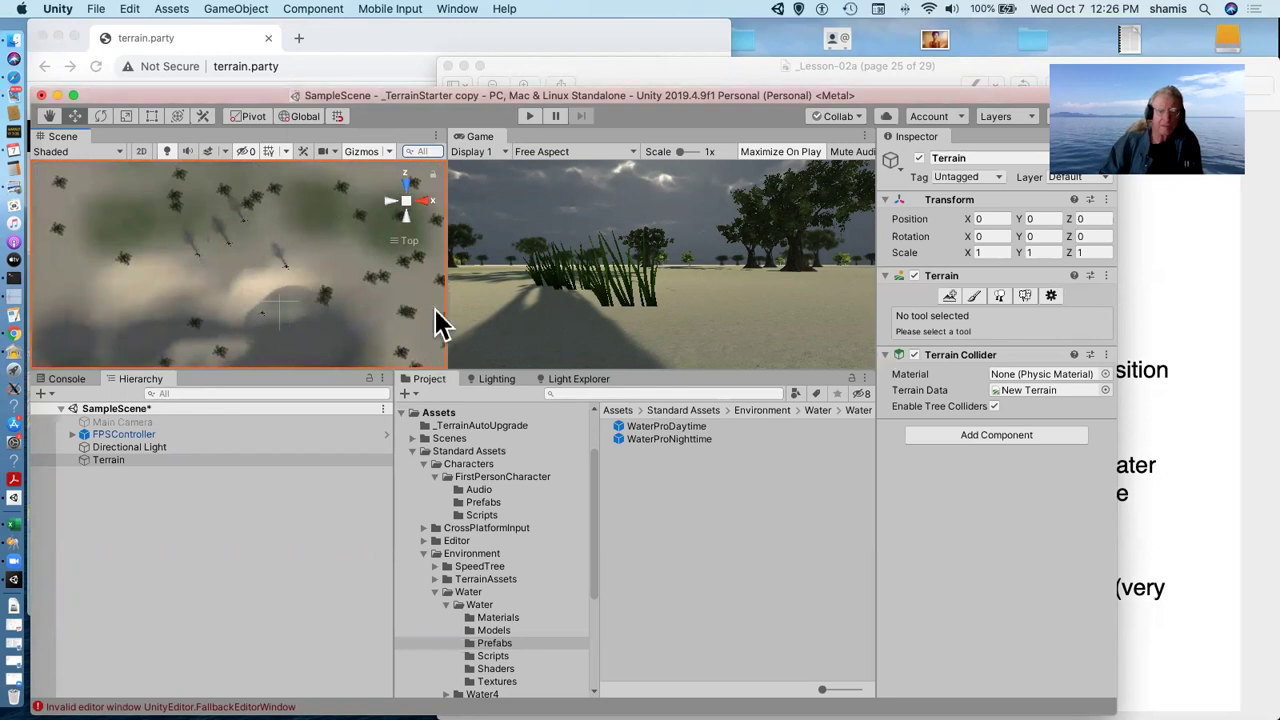
drag(673, 426, 172, 305)
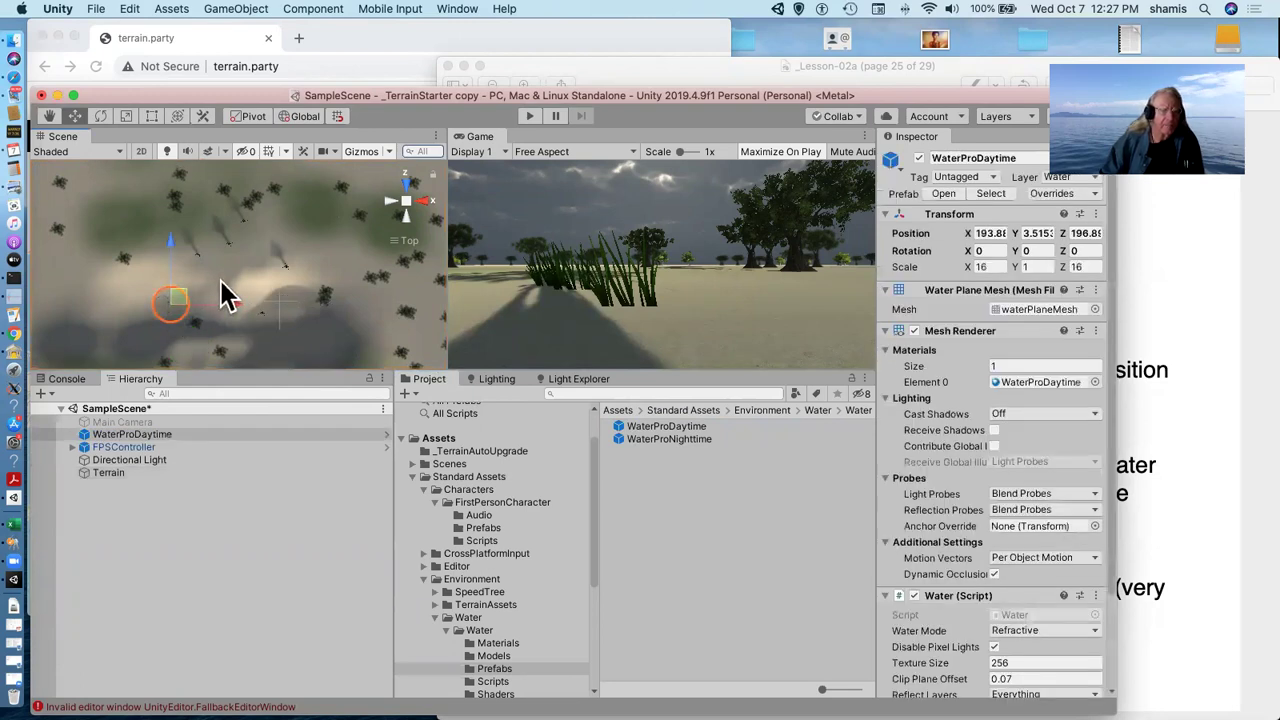
scroll(228, 296, down, 5)
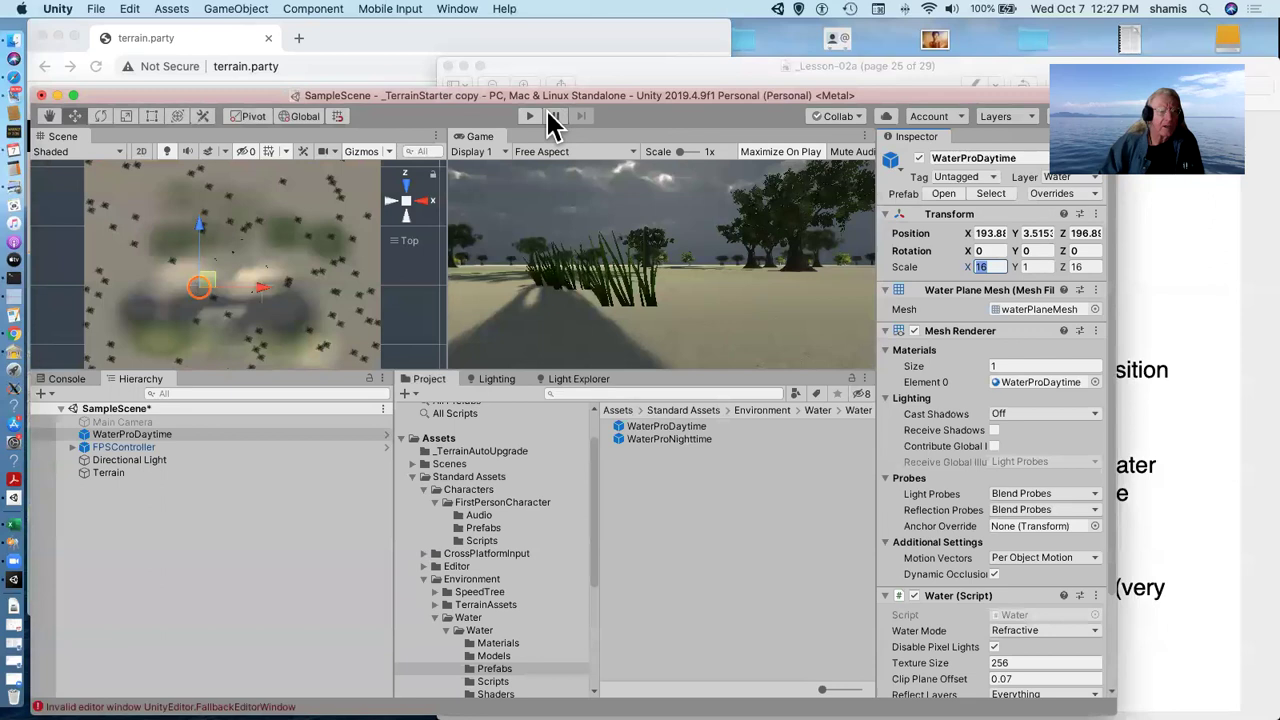
Roughly stretch the water along X and Z and move it toward the terrain's middle
click(126, 116)
drag(262, 286, 429, 309)
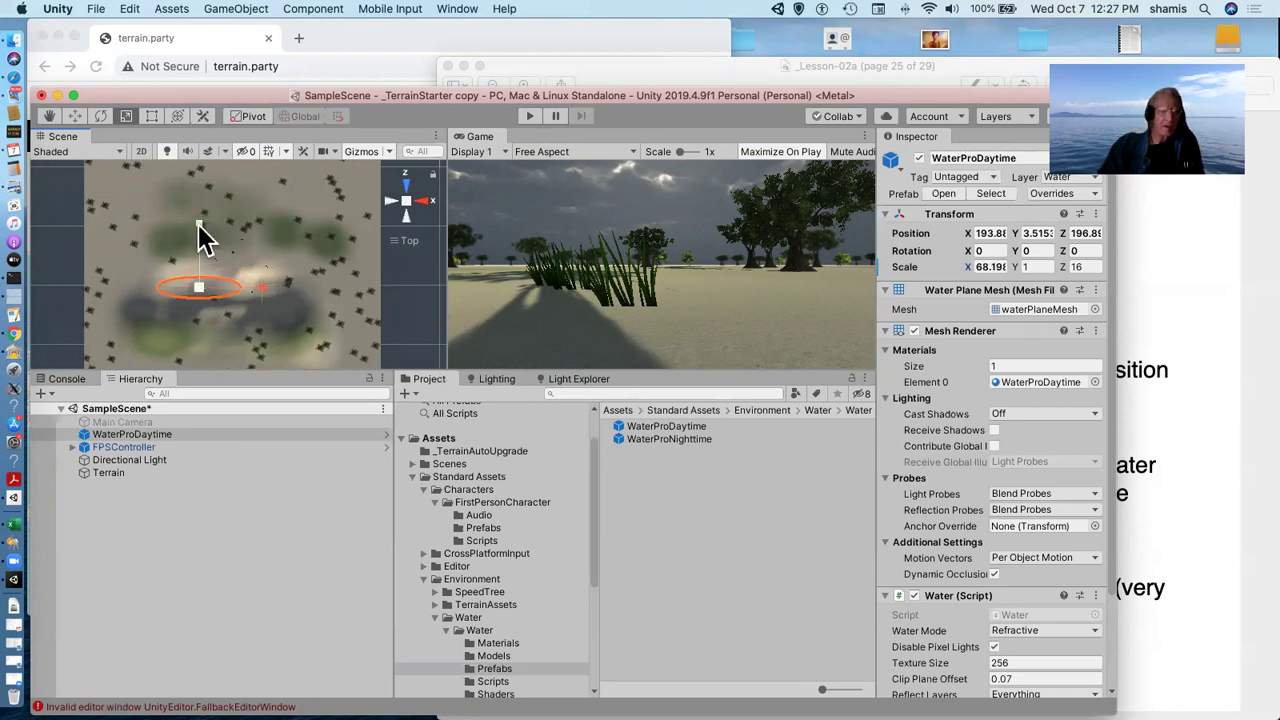
drag(198, 224, 206, 146)
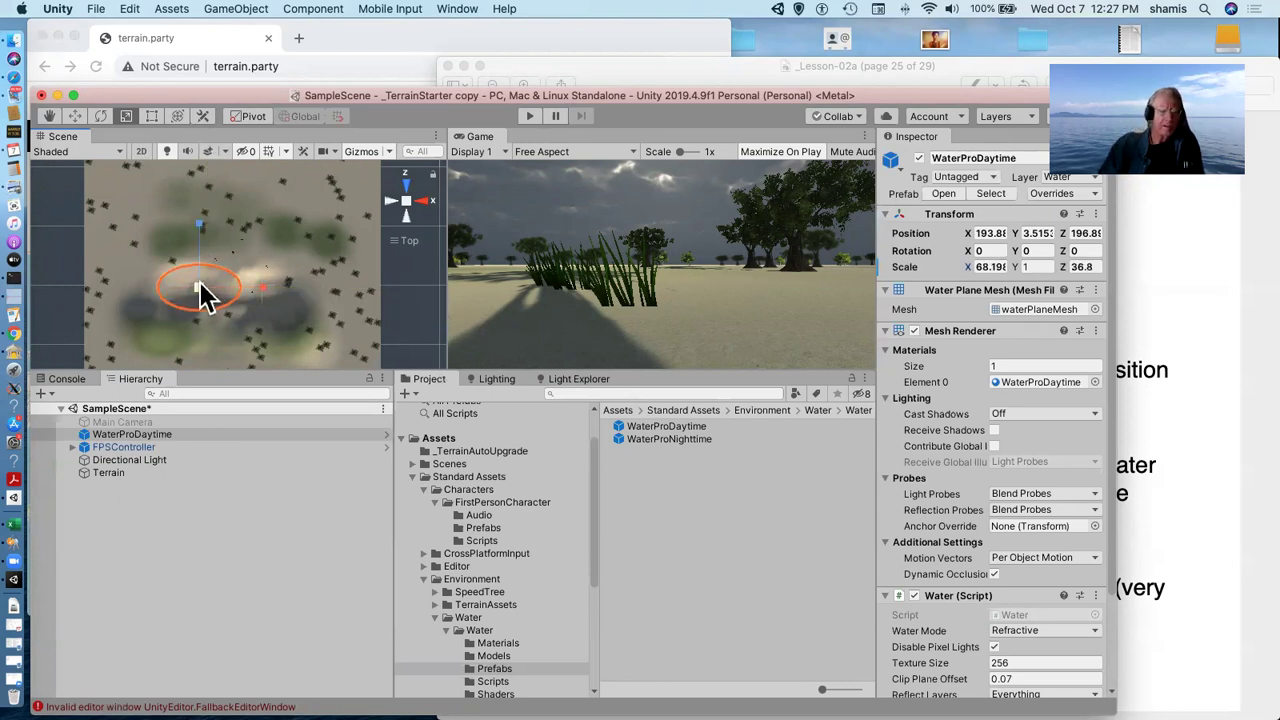
click(74, 114)
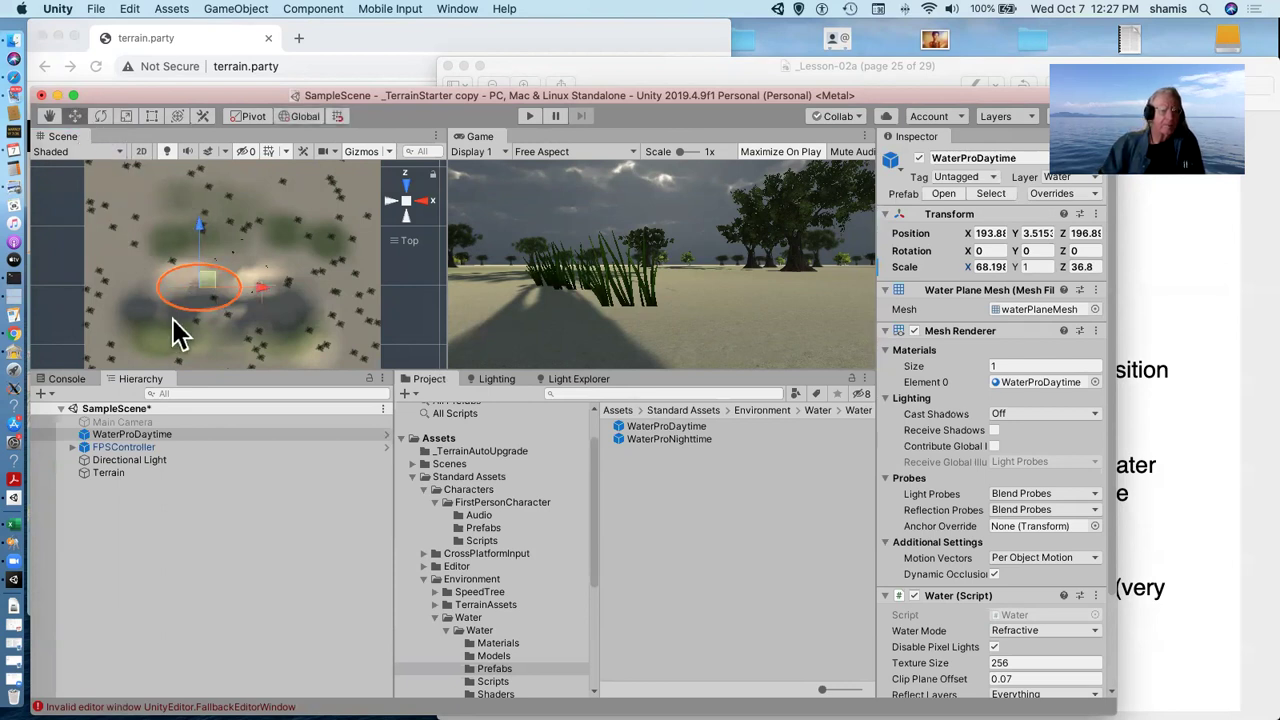
mouse_move(203, 288)
mouse_down()
mouse_move(250, 300)
mouse_move(226, 298)
mouse_up()
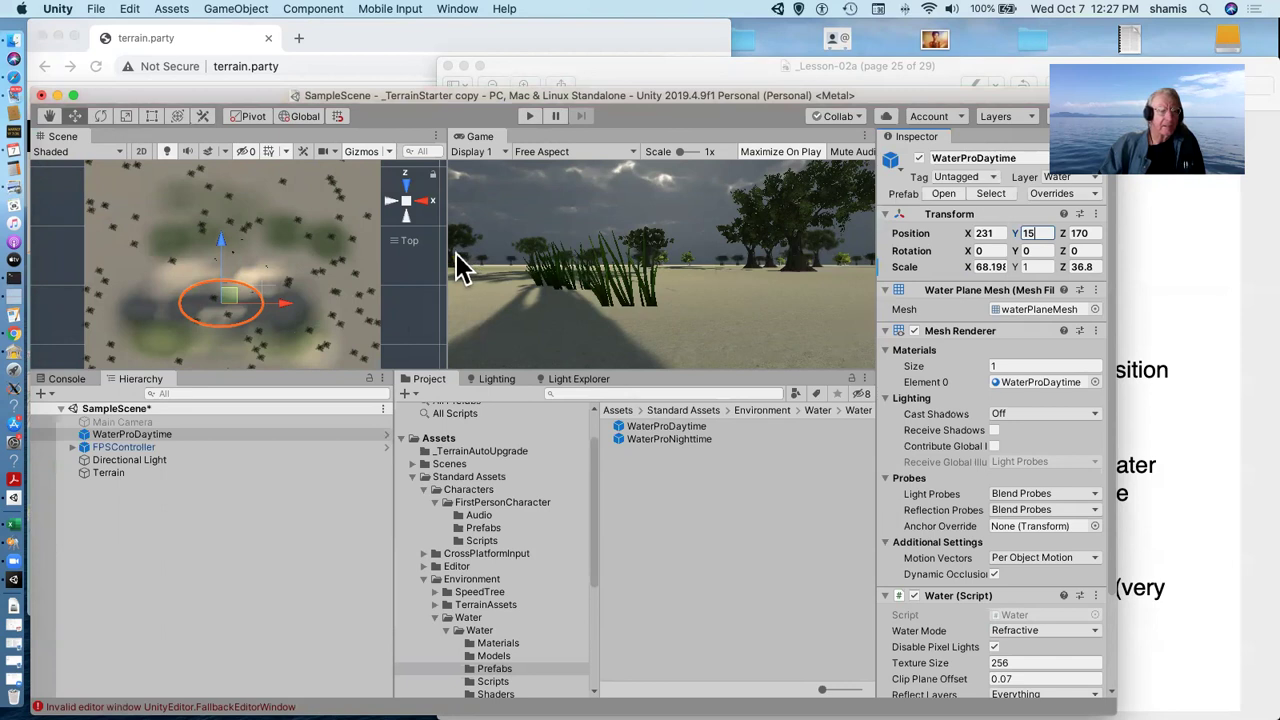
Set the water's X and Z scale to 1600 in the Inspector
click(996, 264)
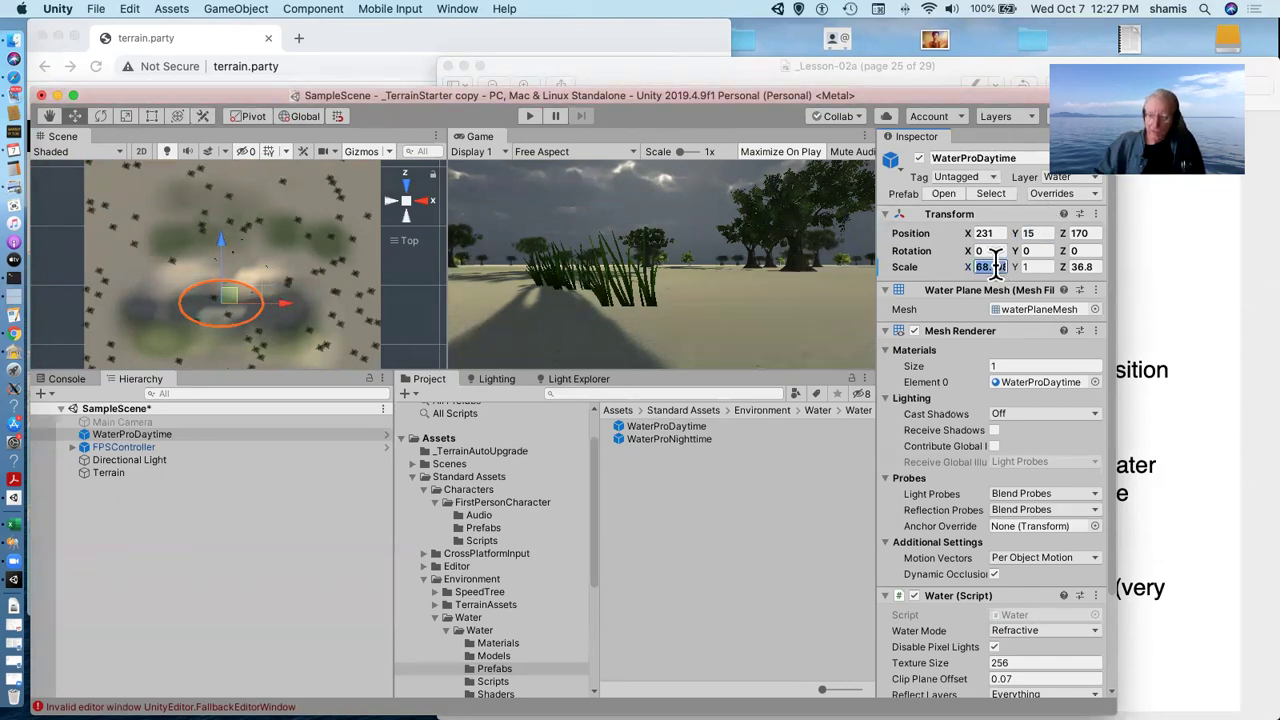
text(16)
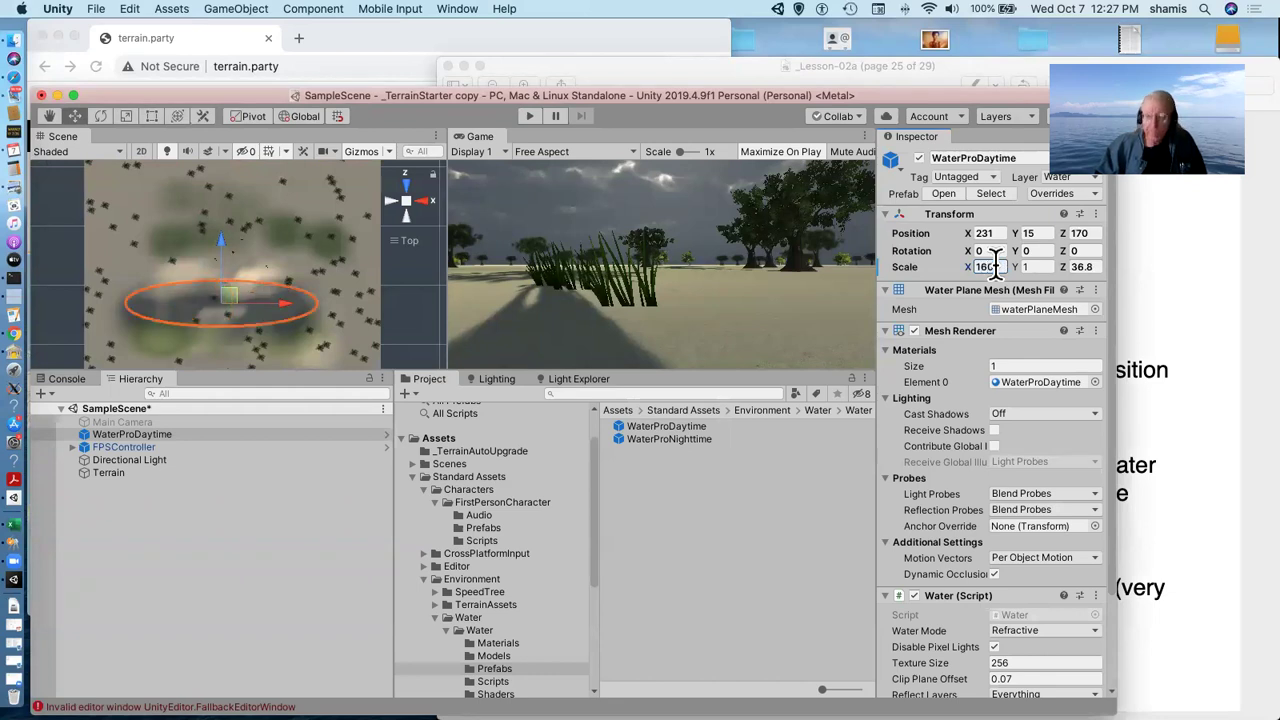
text(0)
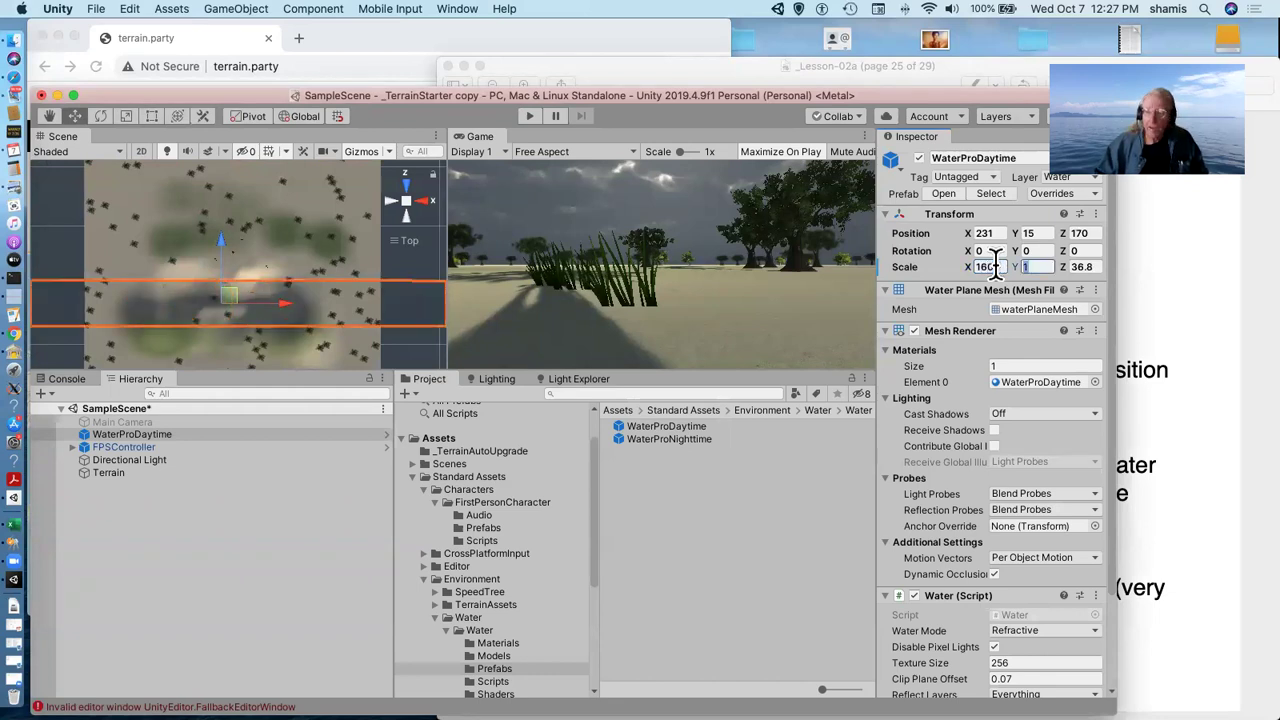
key(Tab)
text(1600)
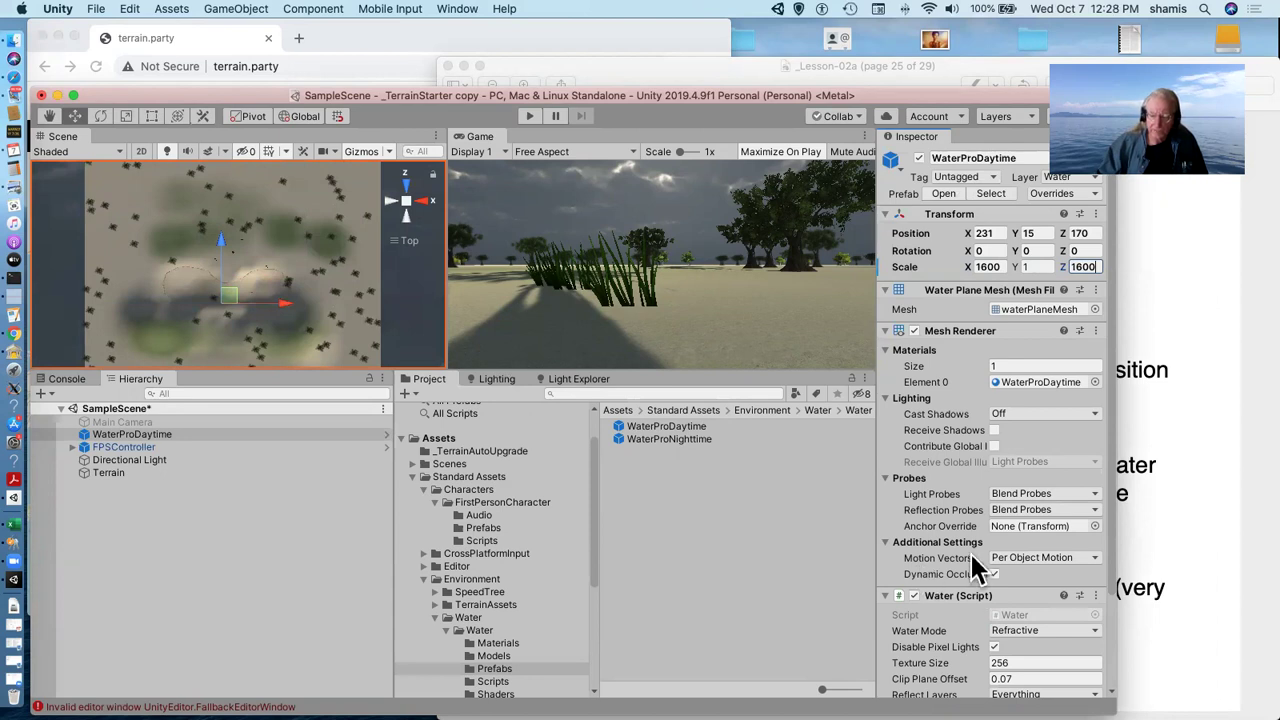
Play the scene, walk through the grass and across the dunes past the trees, then release the cursor
click(527, 115)
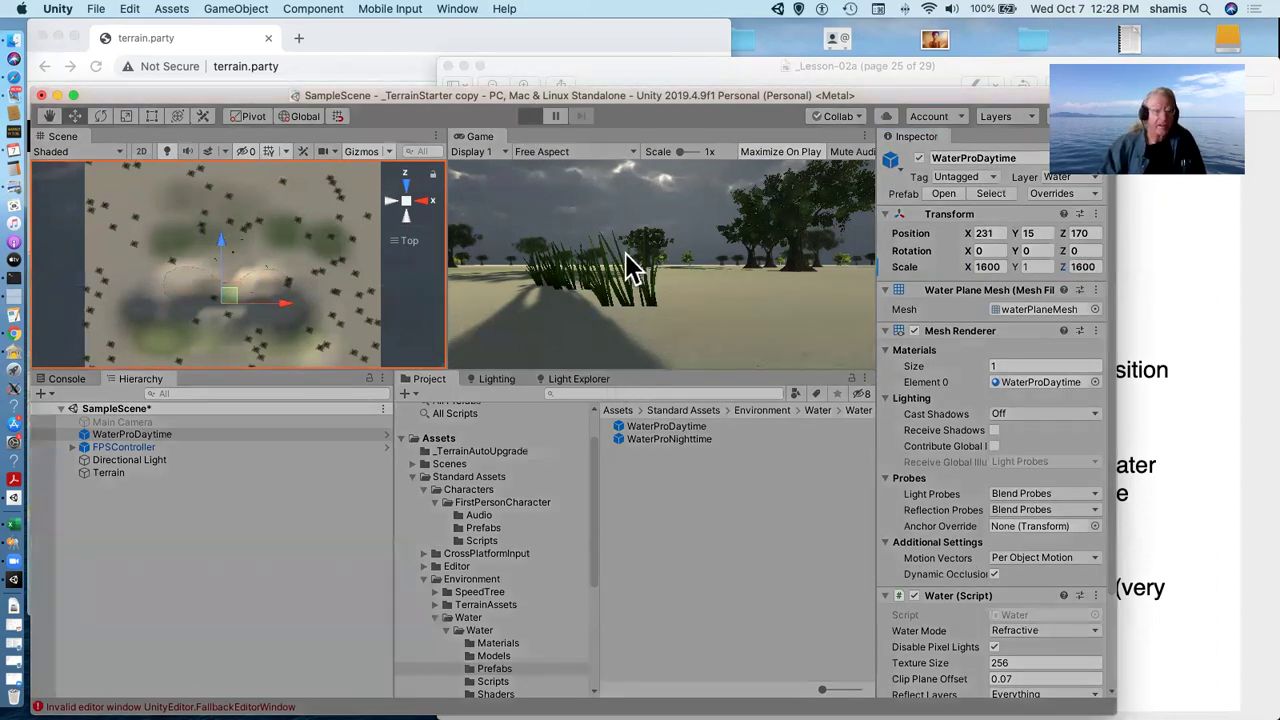
key(w)
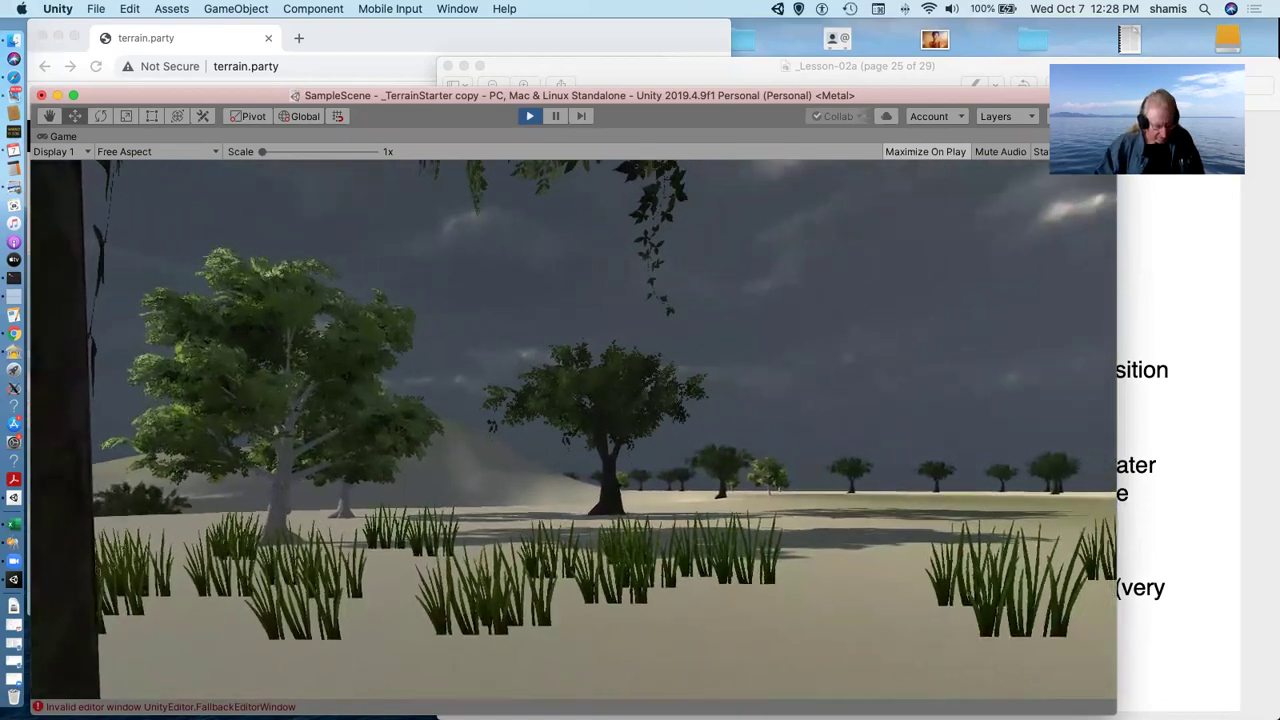
key(w)
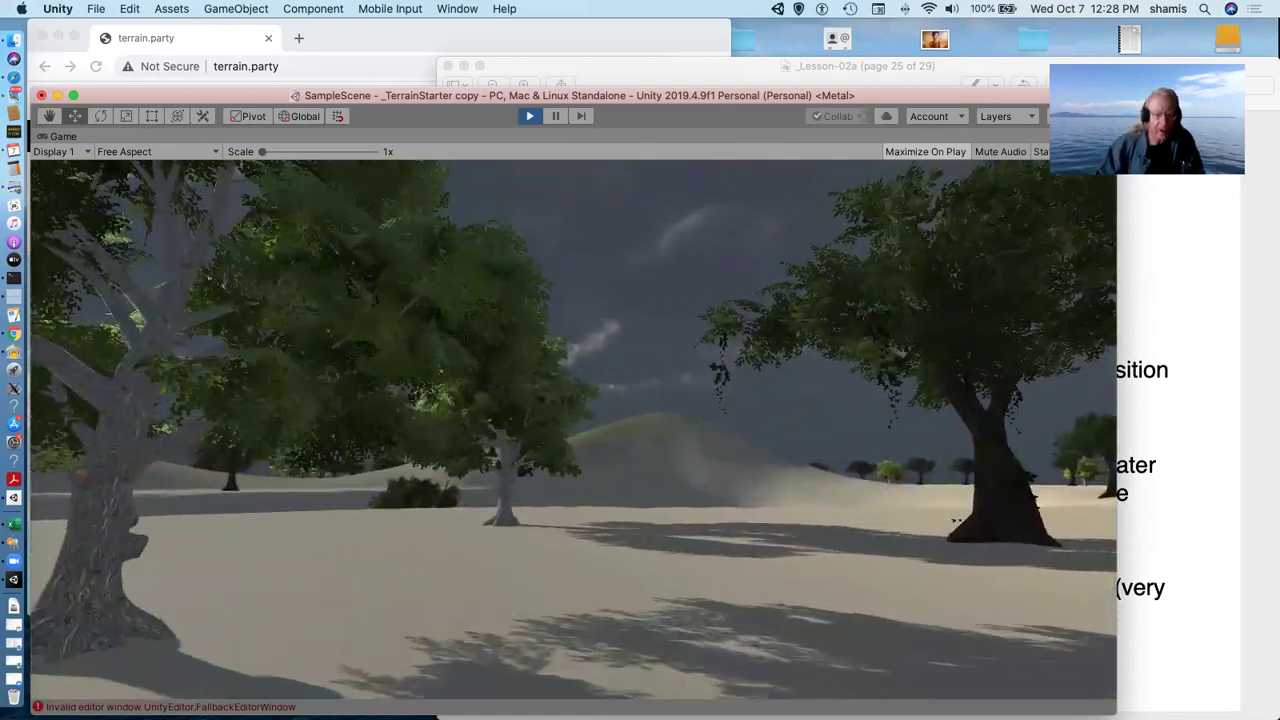
key(w)
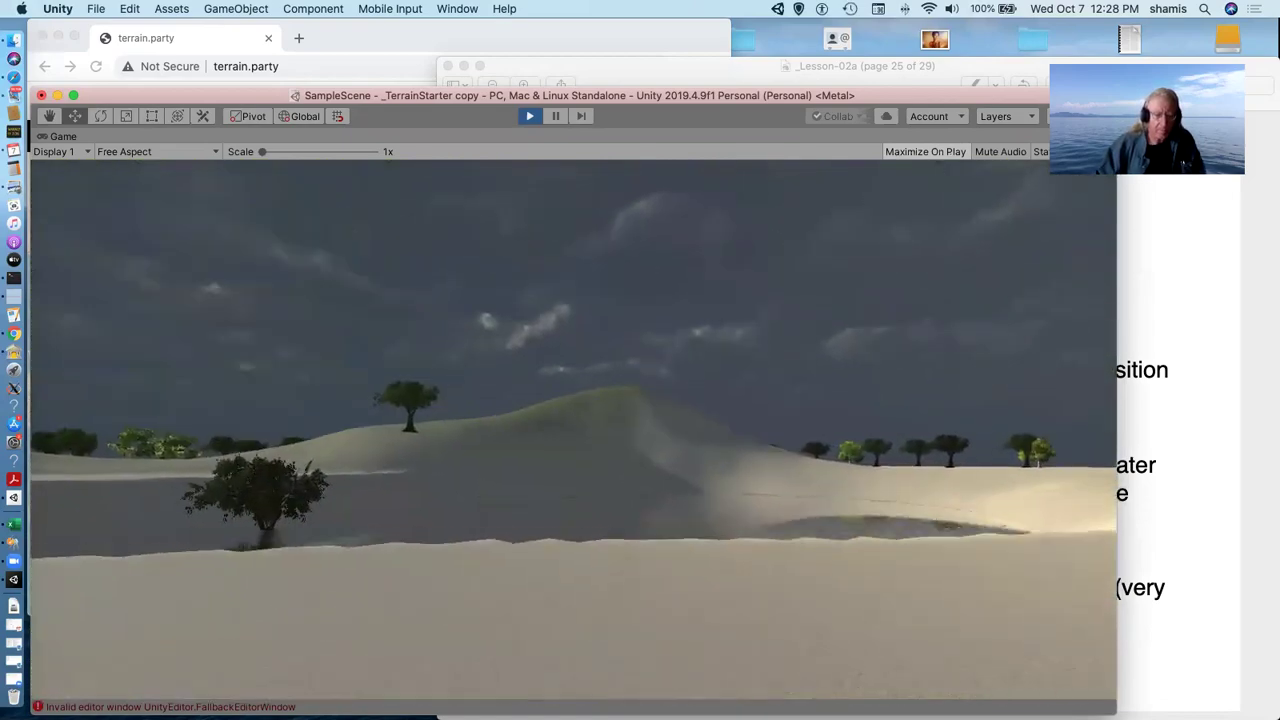
key(w)
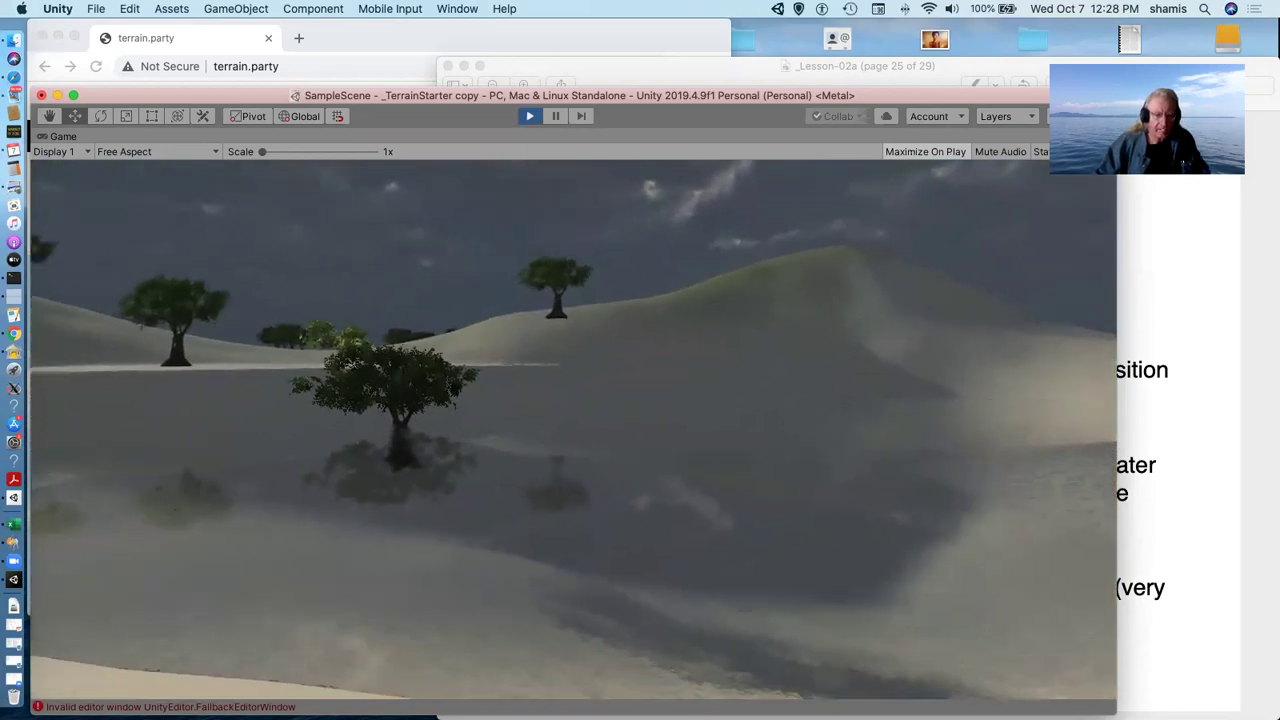
key(w)
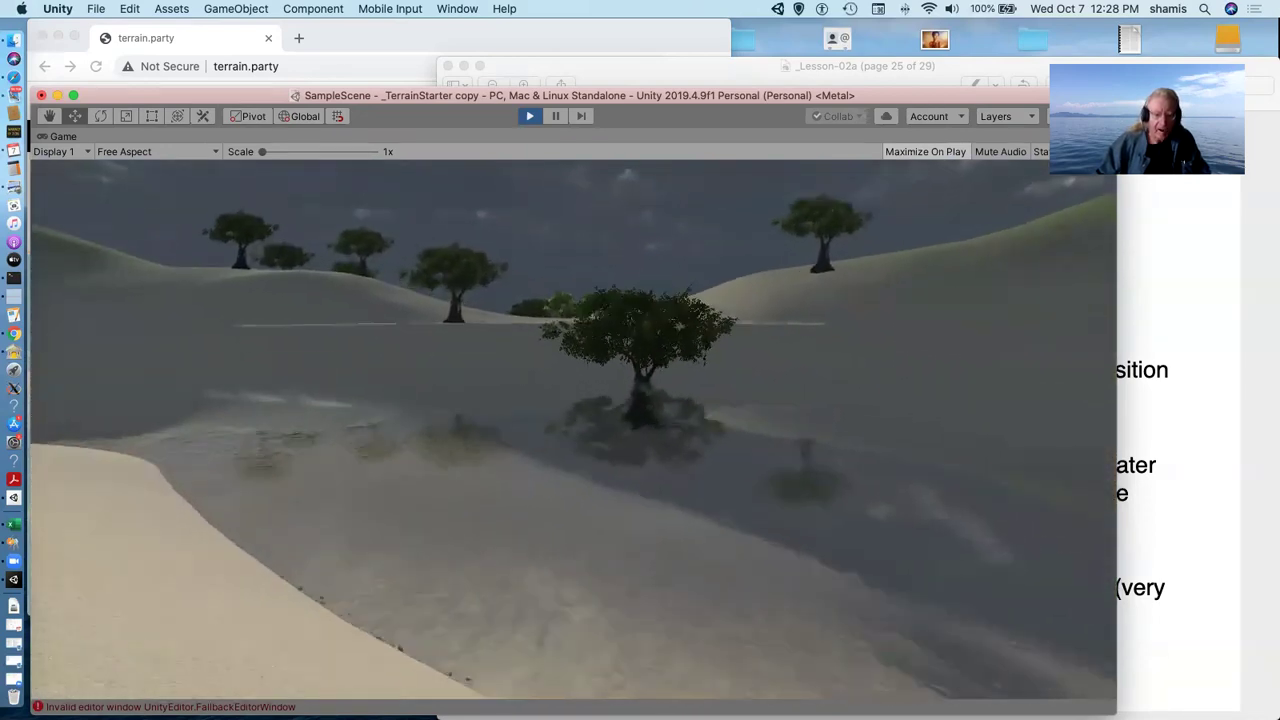
key(w)
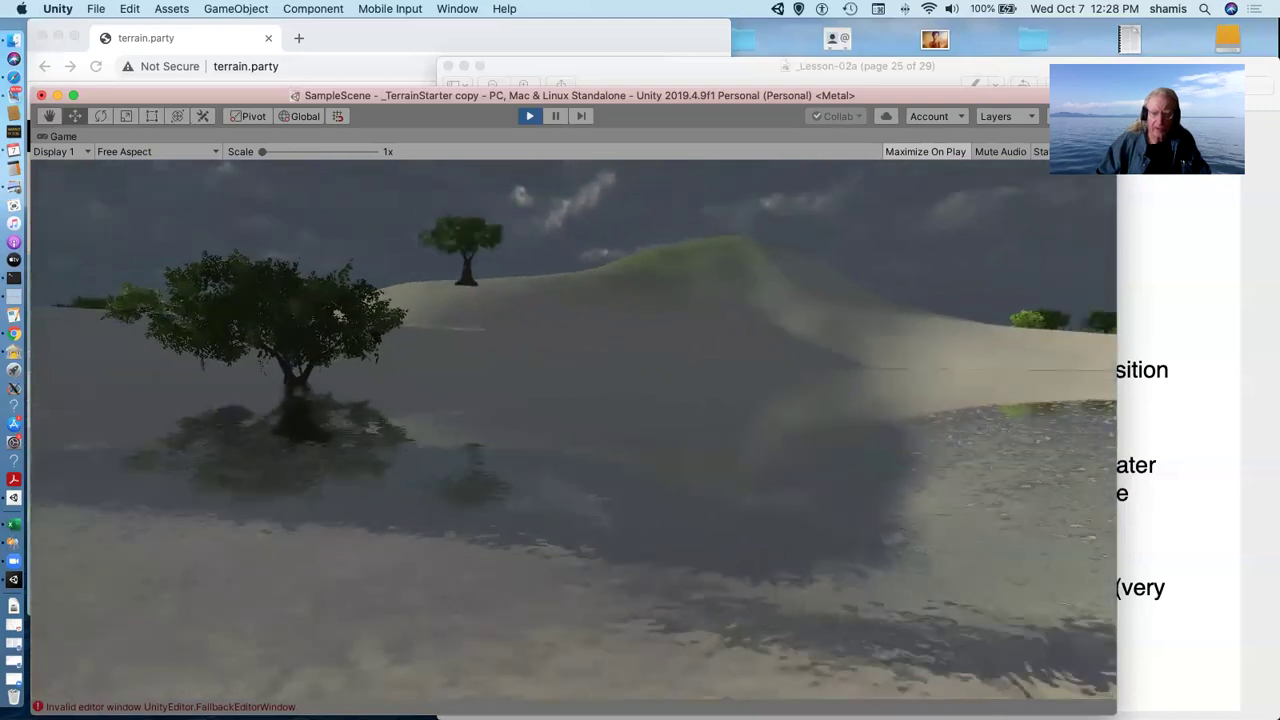
key(w)
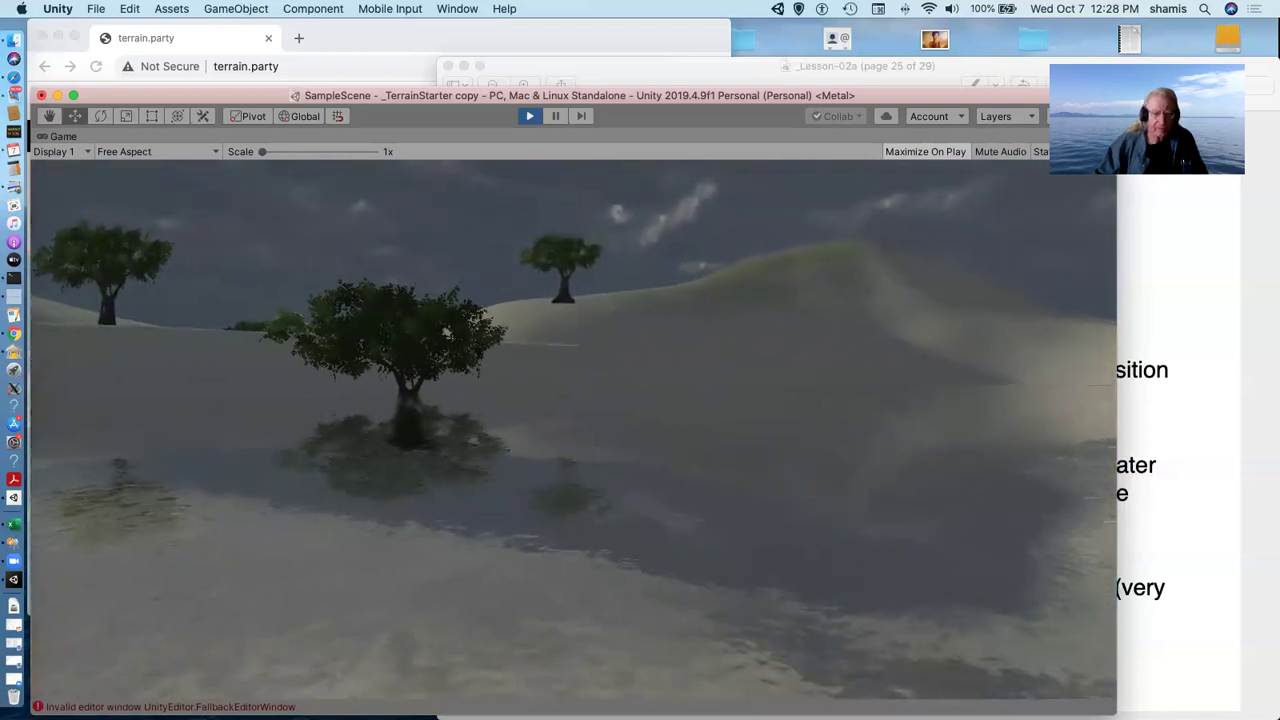
key(w)
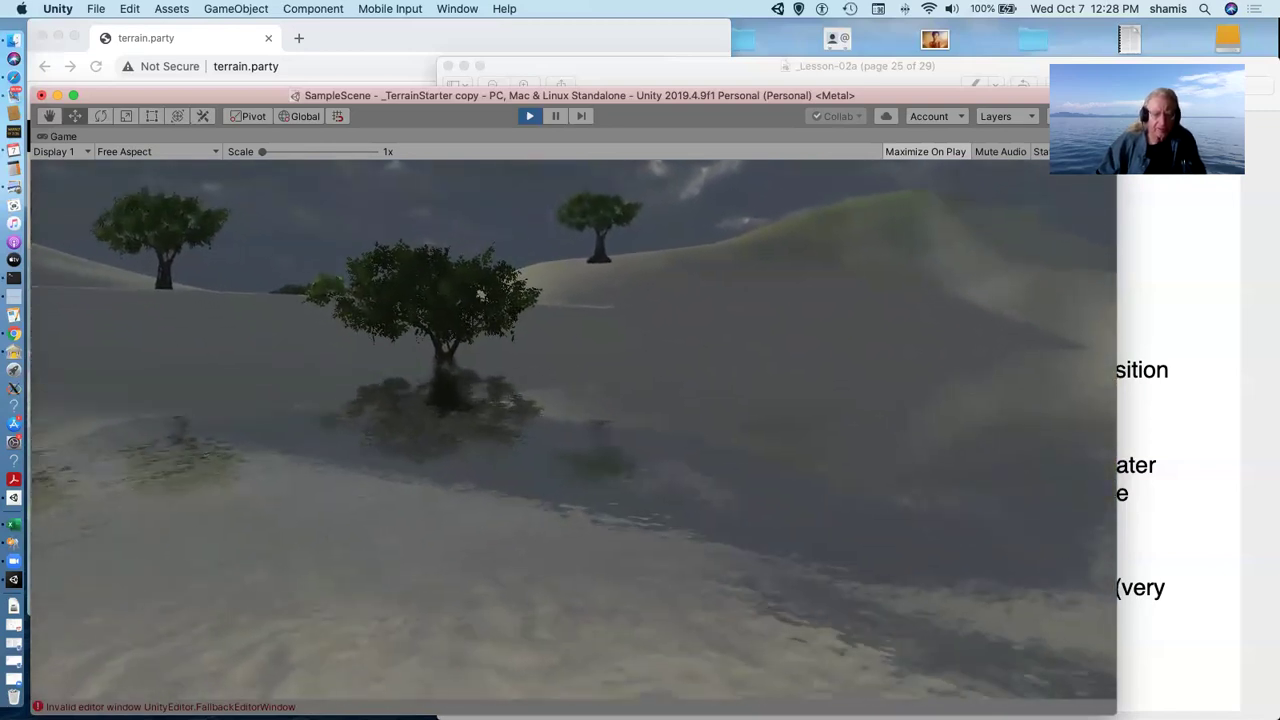
key(w)
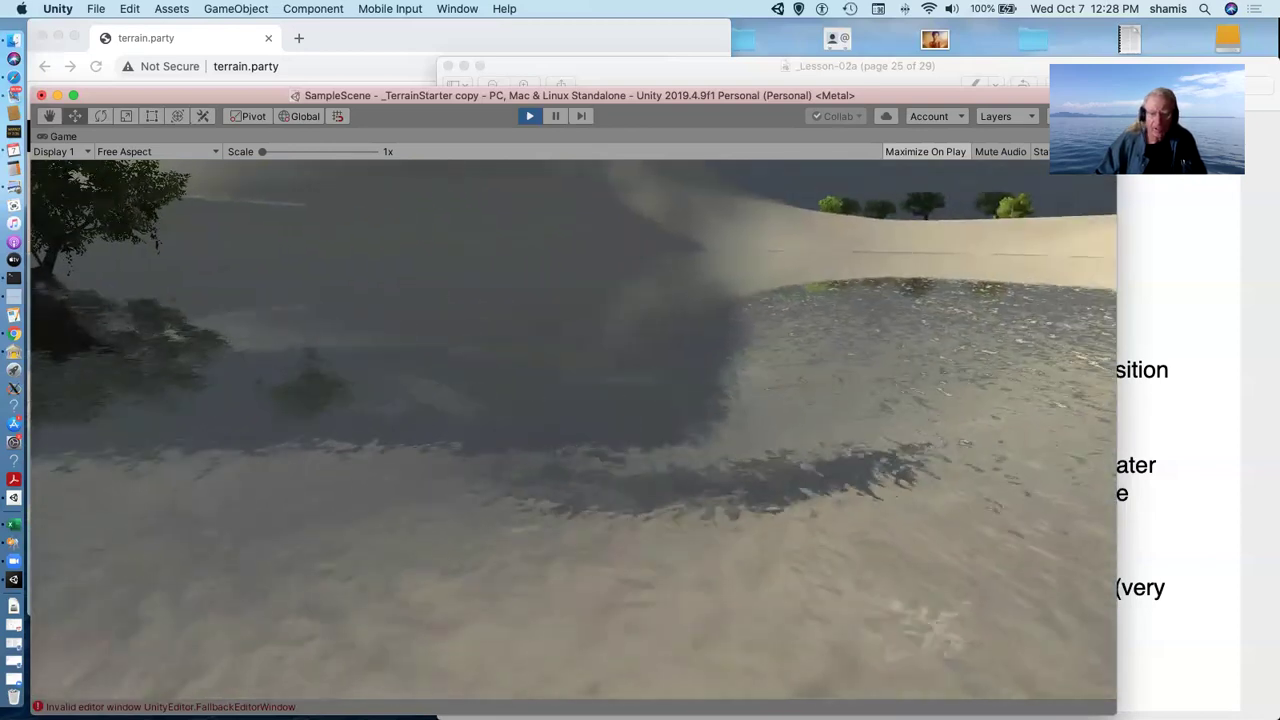
key(w)
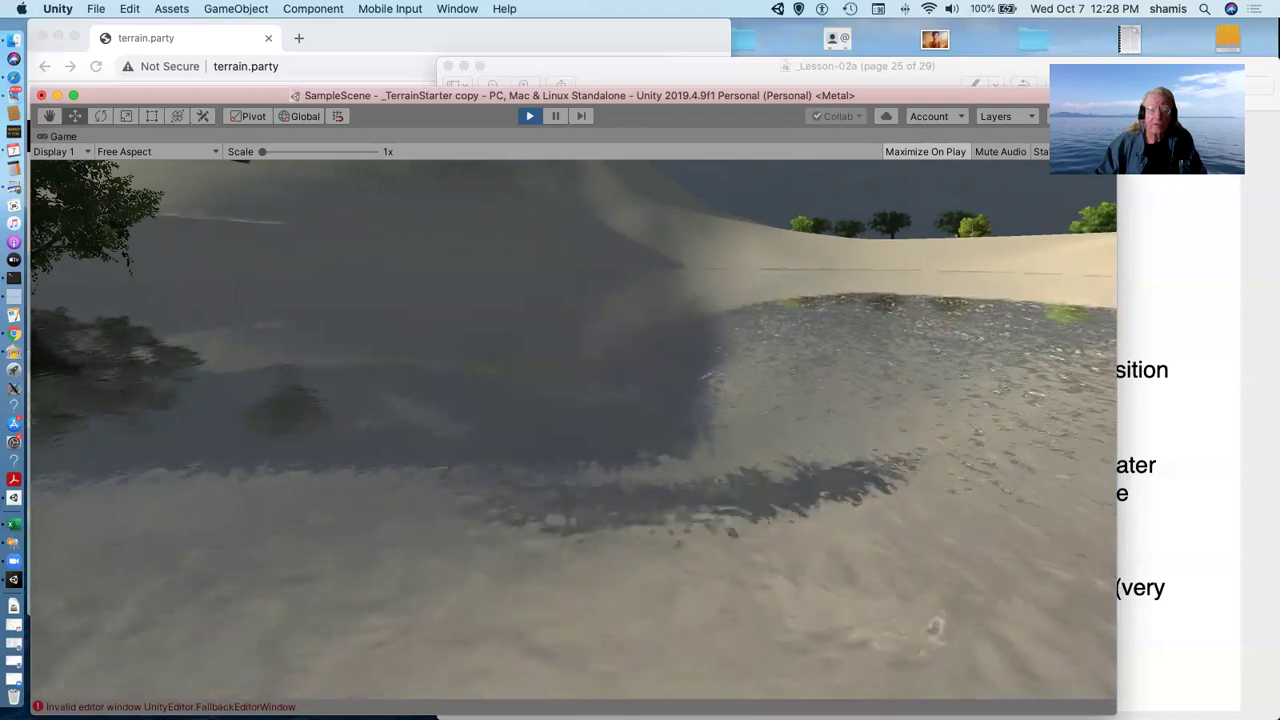
key(a)
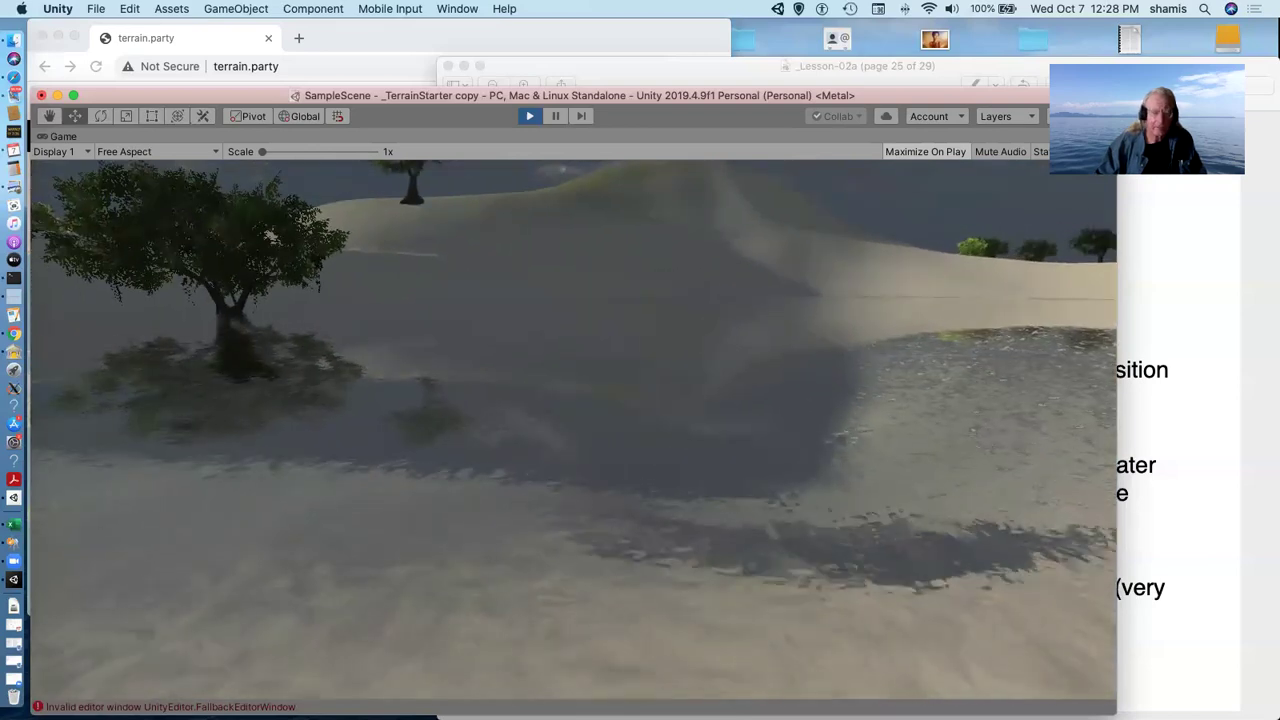
key(Escape)
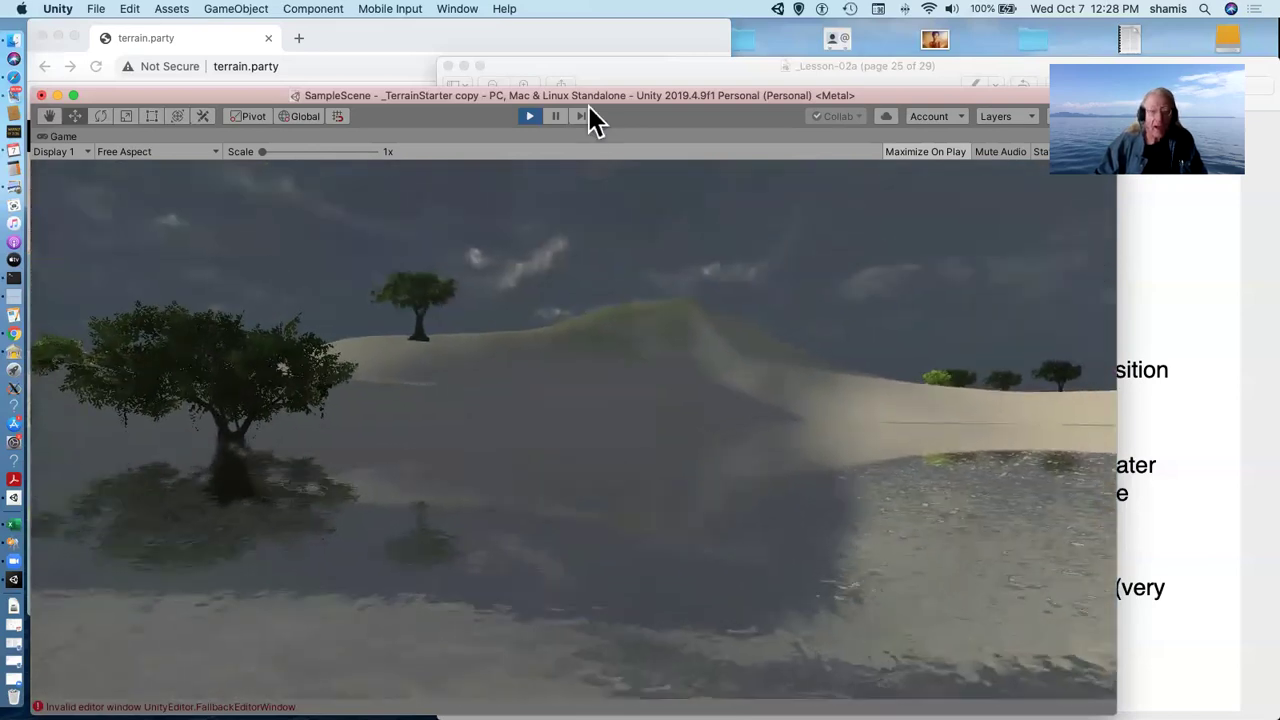
Restore the editor layout and switch WaterProDaytime's Water Mode to Reflective
key(shift+space)
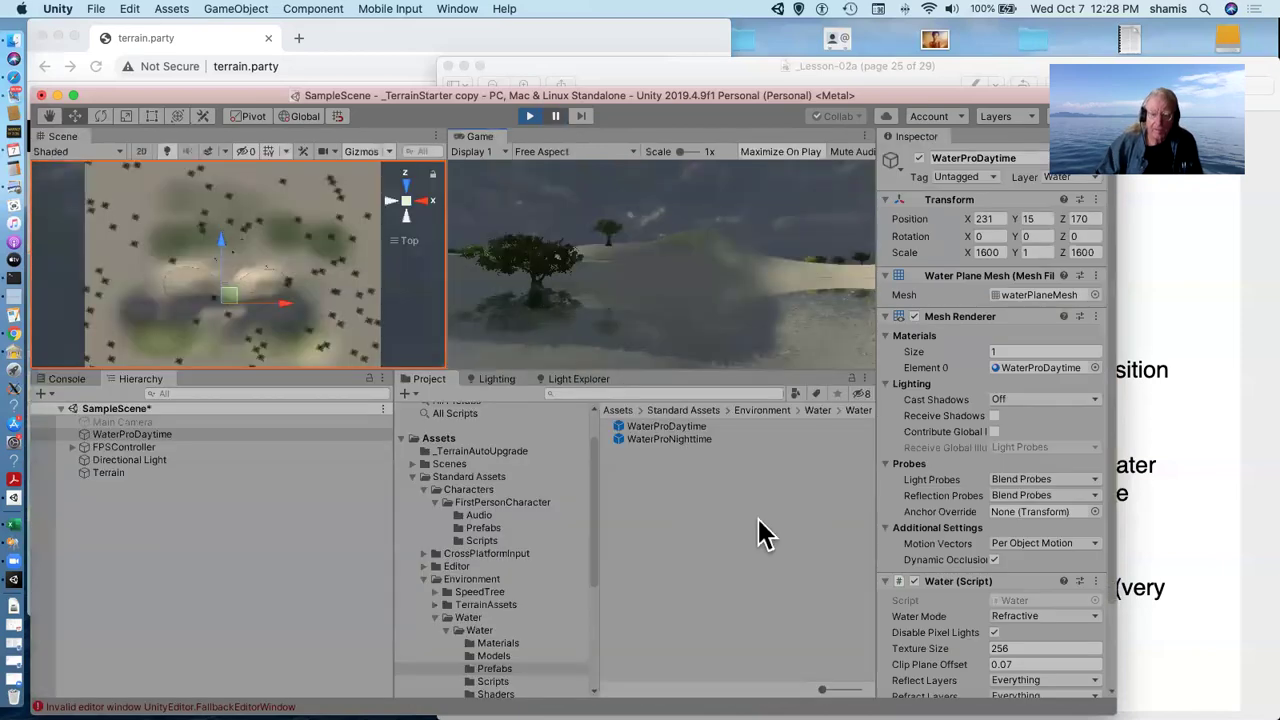
click(140, 435)
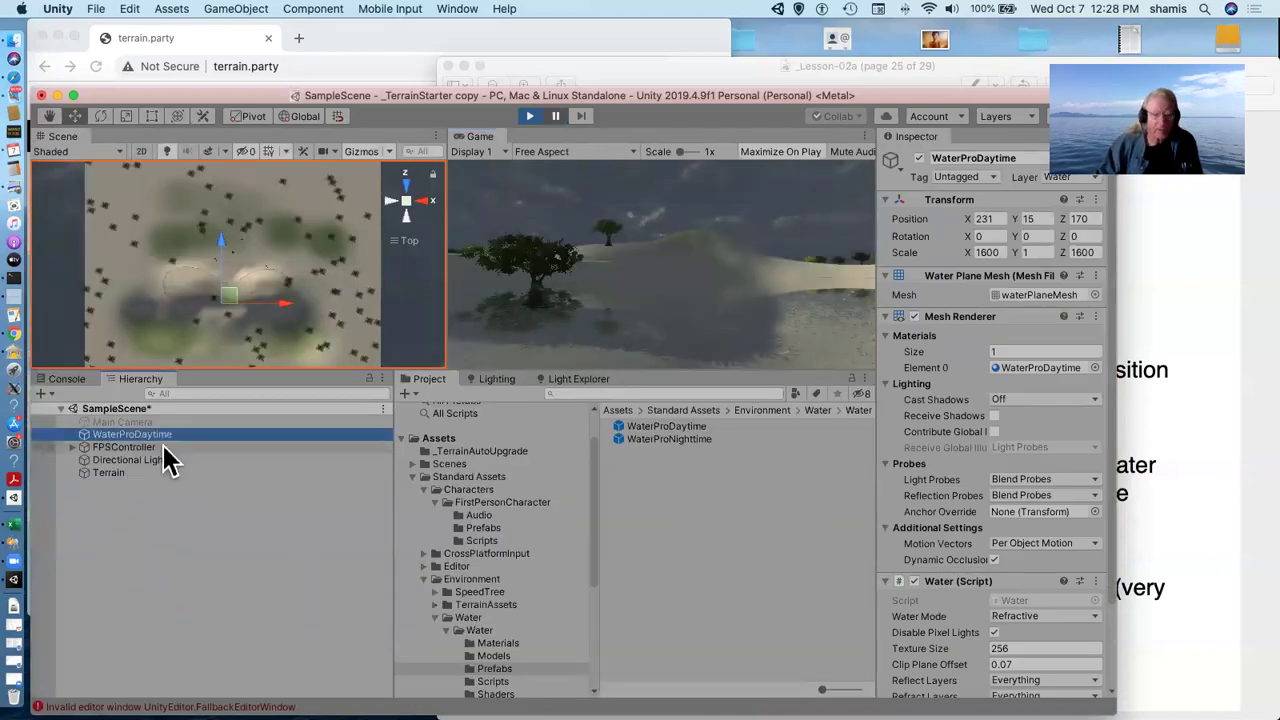
scroll(922, 512, down, 3)
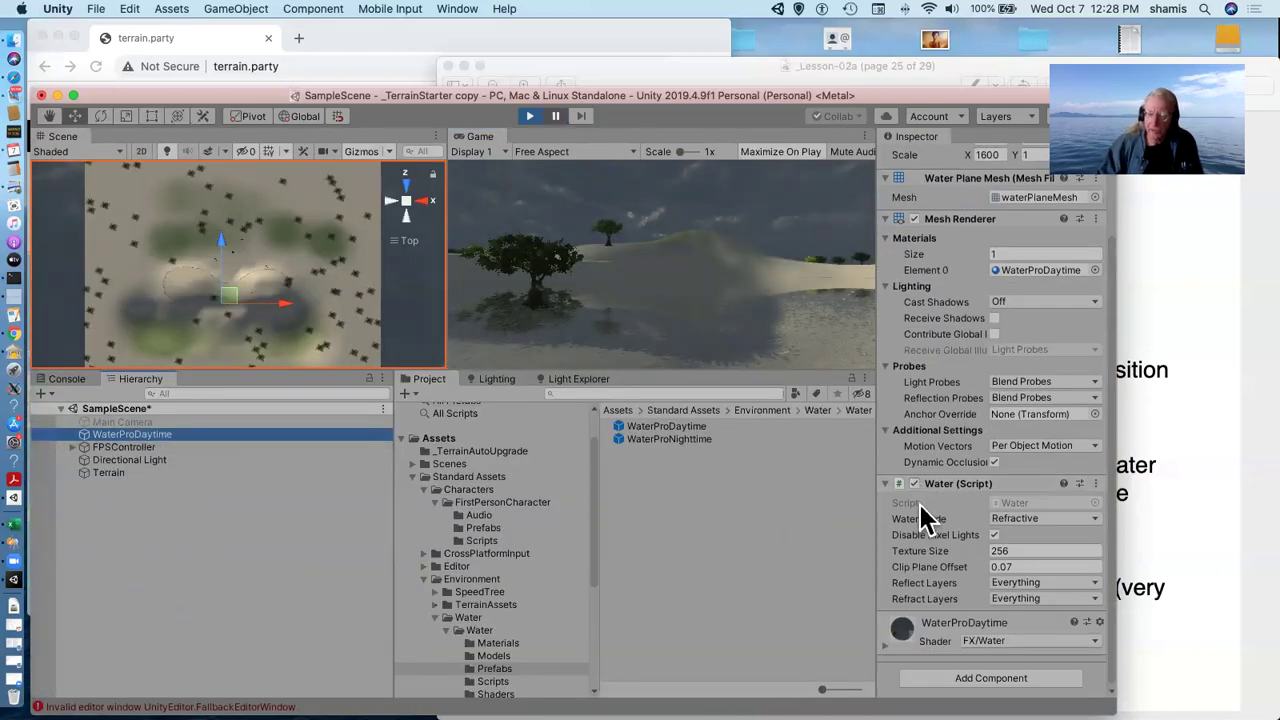
click(1062, 526)
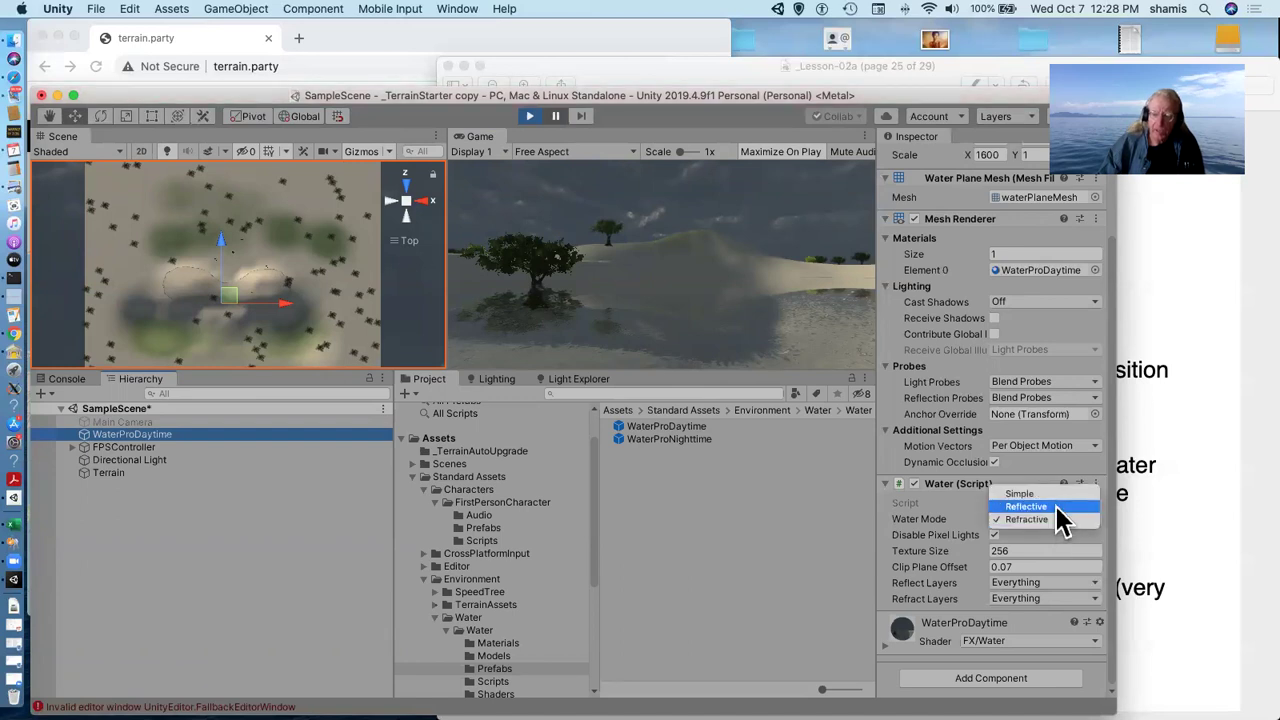
click(1058, 507)
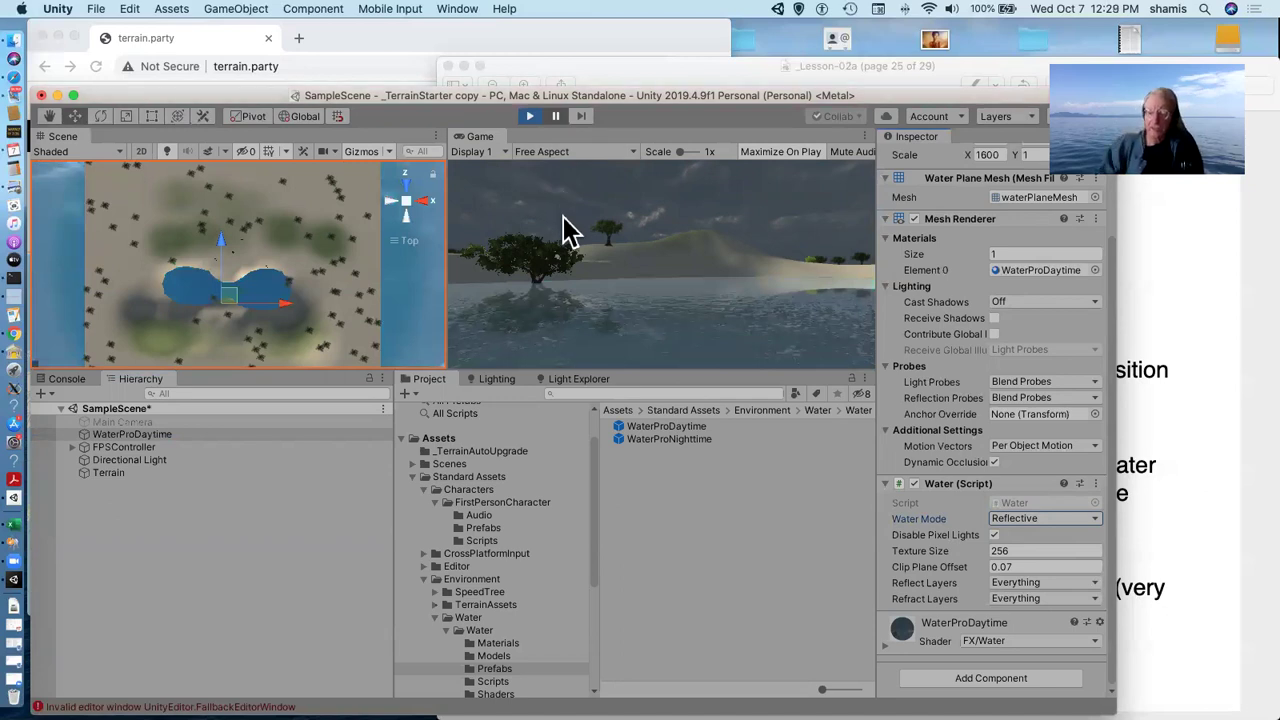
Try Simple water mode, return to Reflective, walk across the water, and stop play
click(1068, 519)
click(1059, 506)
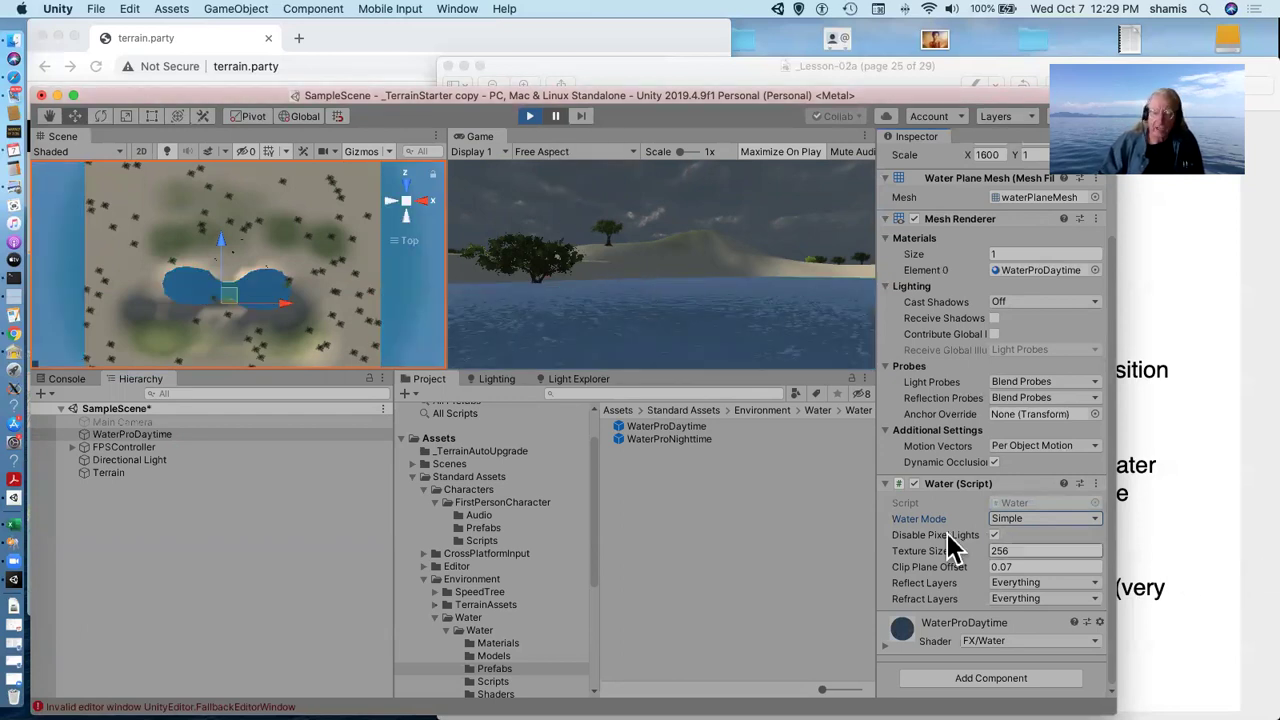
click(1041, 517)
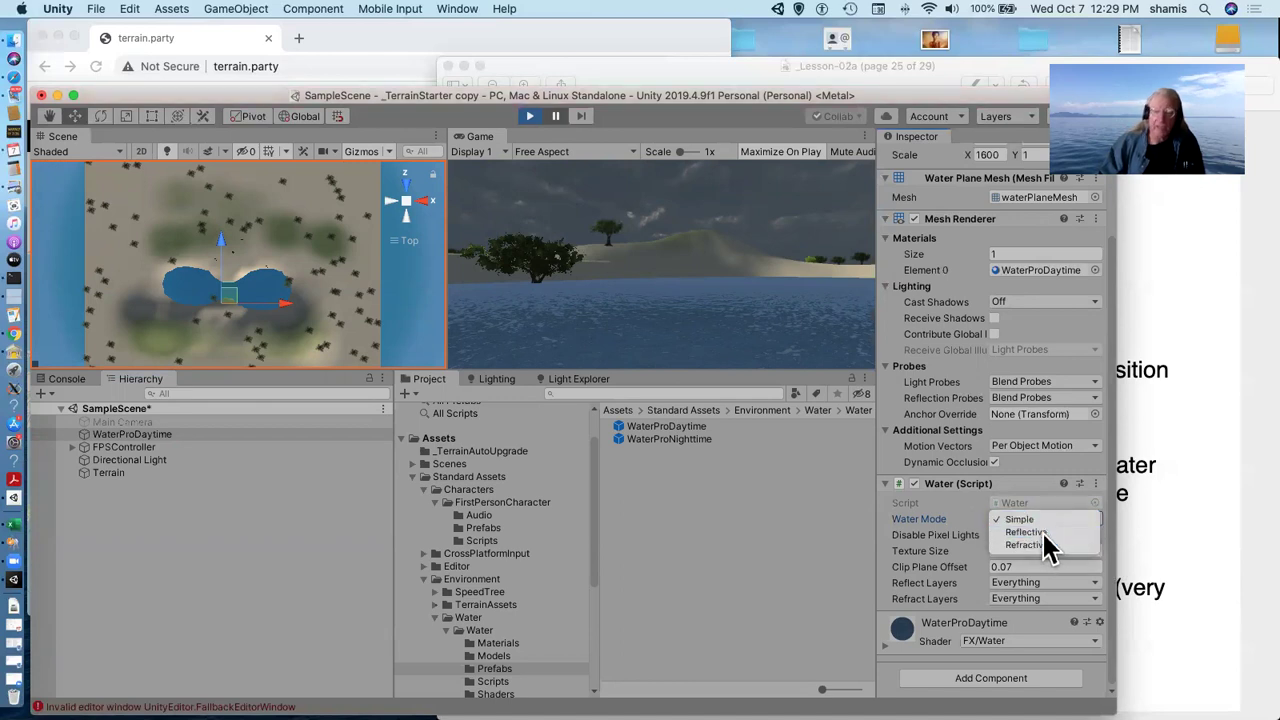
click(1040, 534)
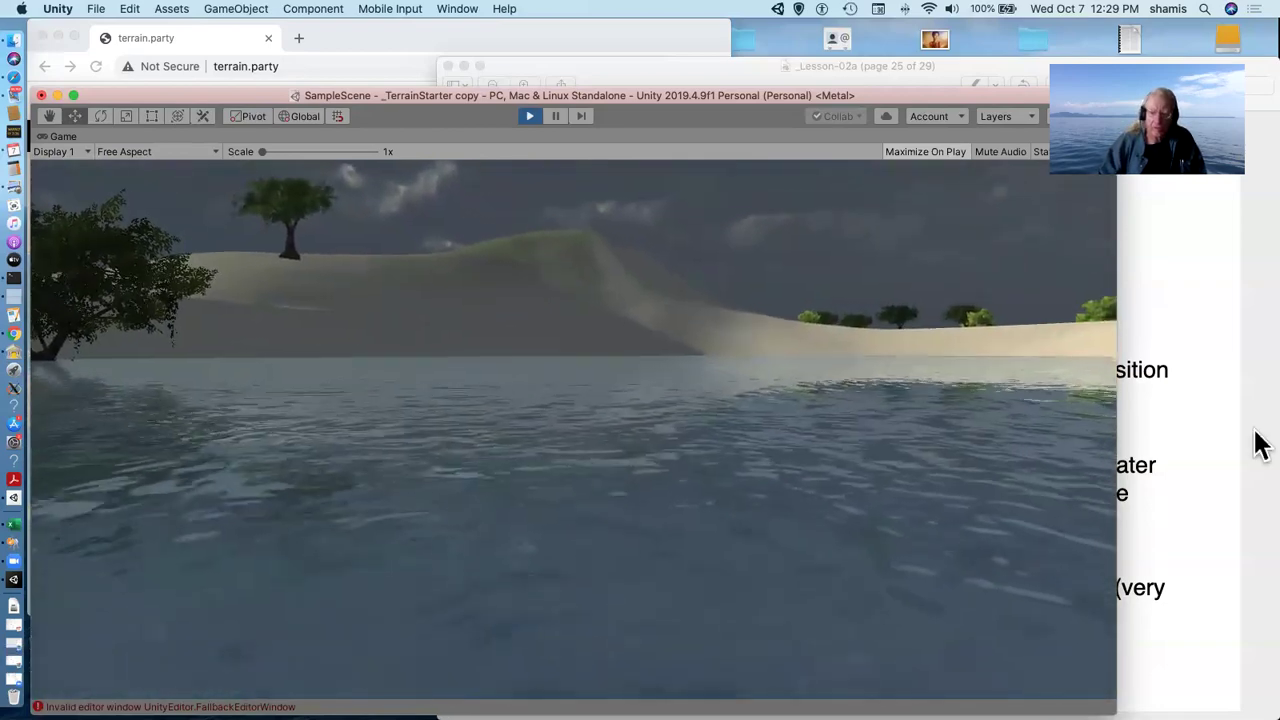
key(w)
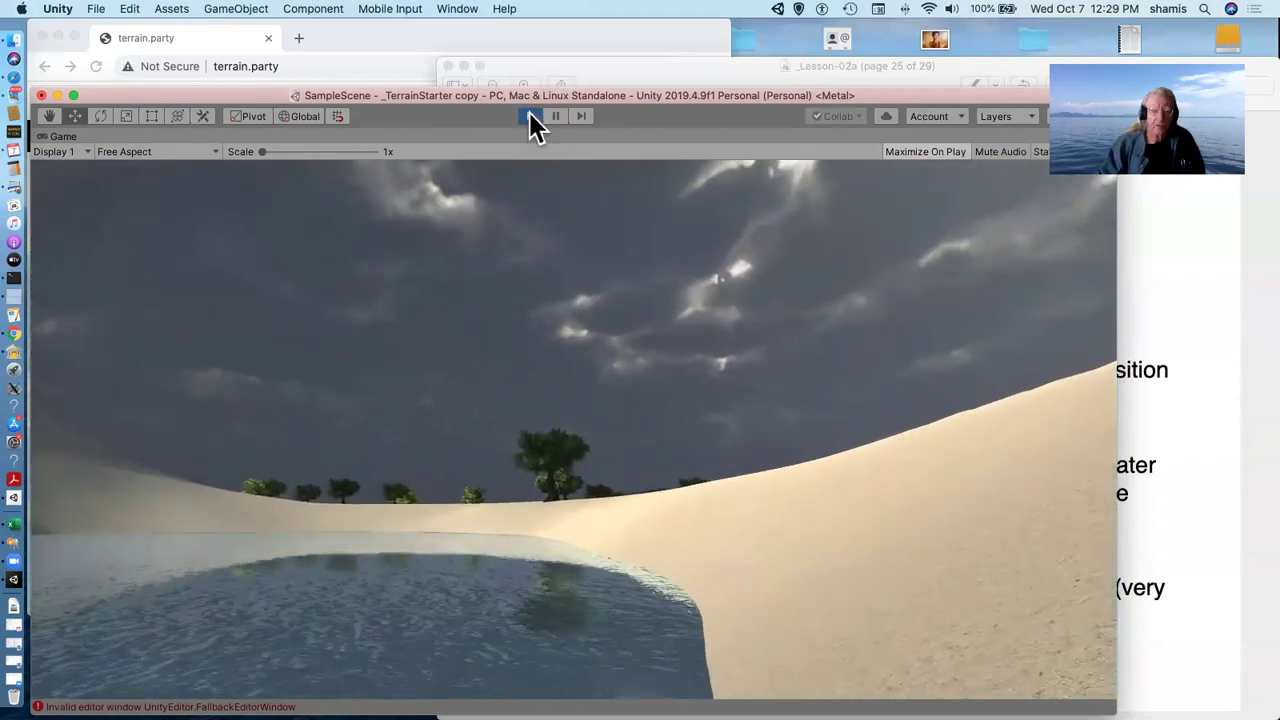
click(531, 117)
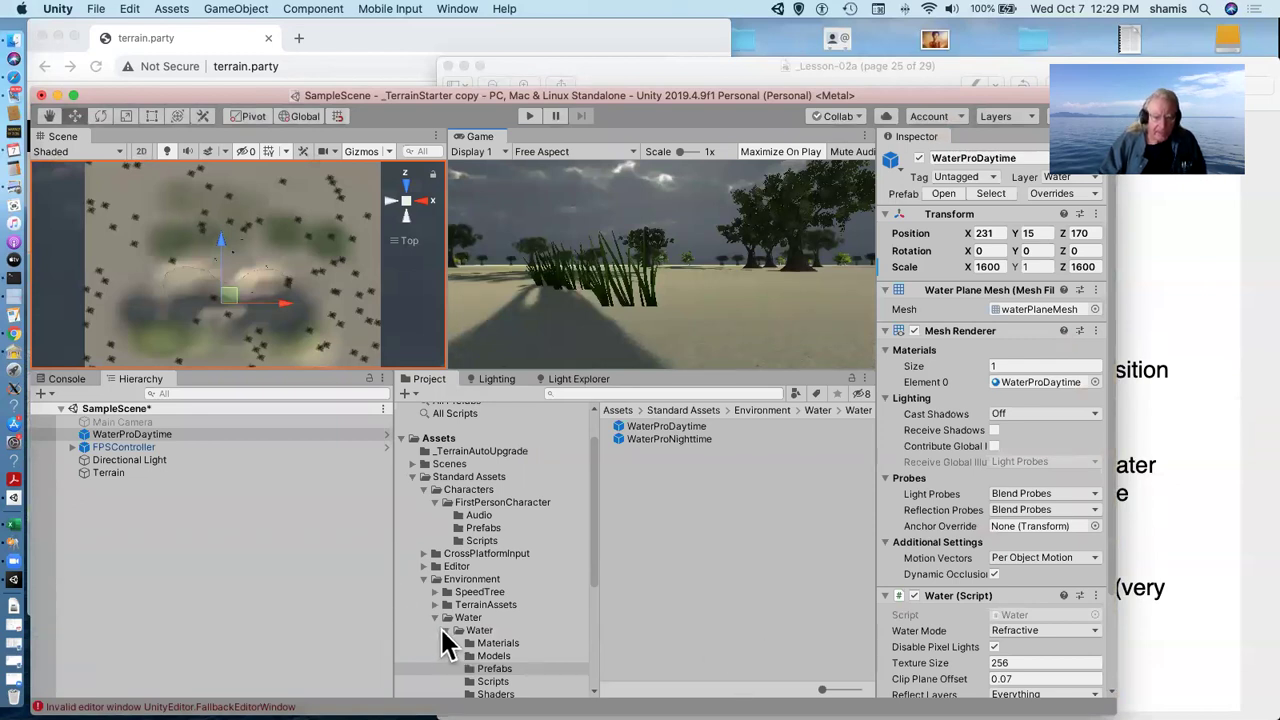
Collapse the inner Water folder, advance the lesson slides to the Height Maps page, and return to Unity
click(442, 628)
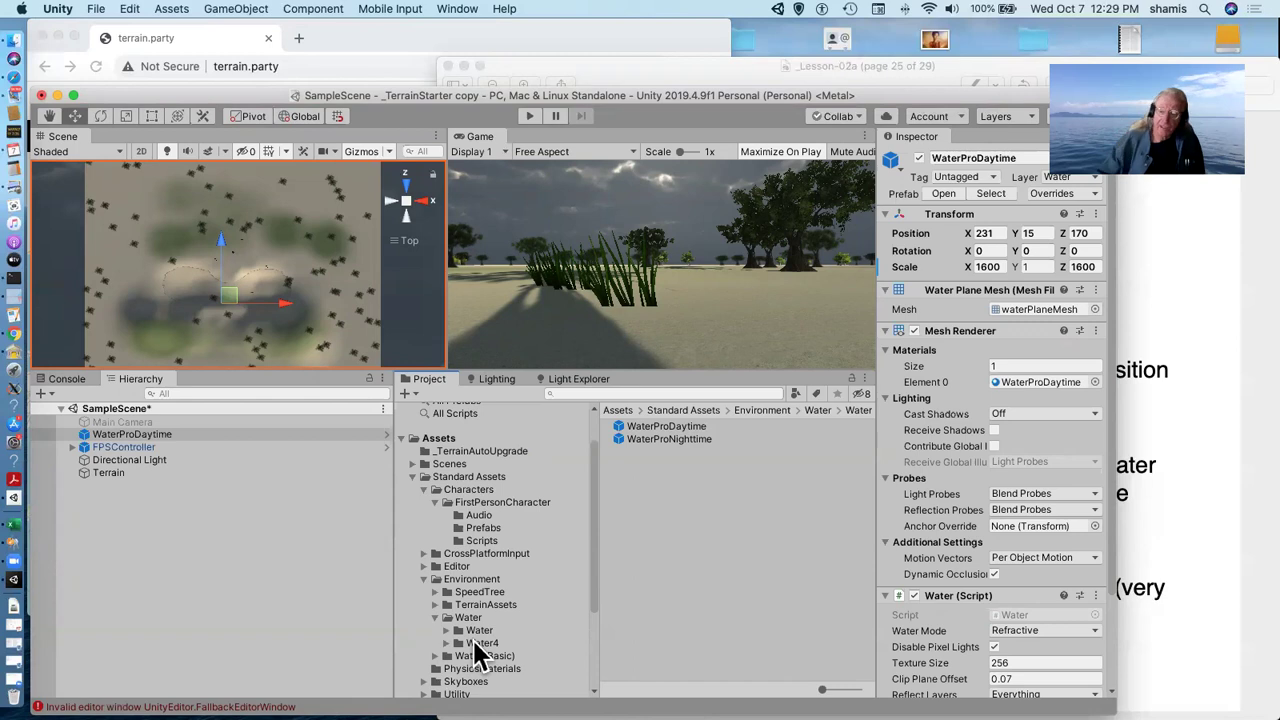
click(1160, 476)
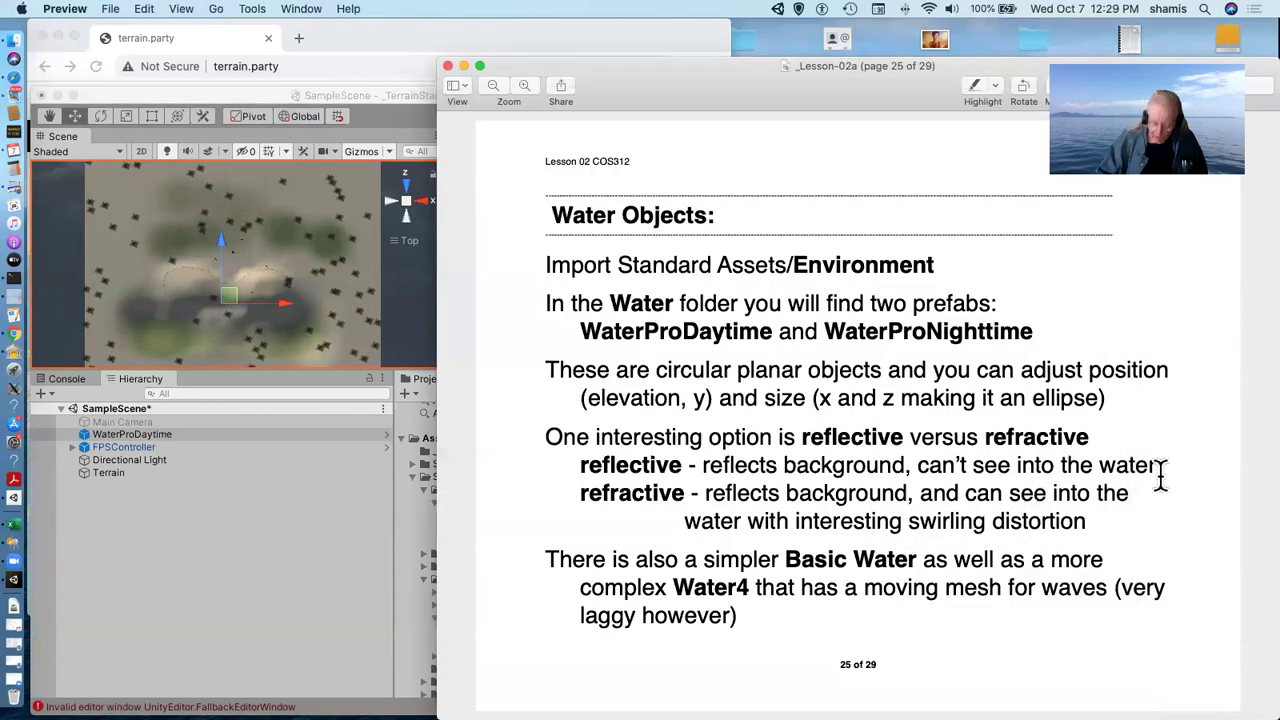
key(Down)
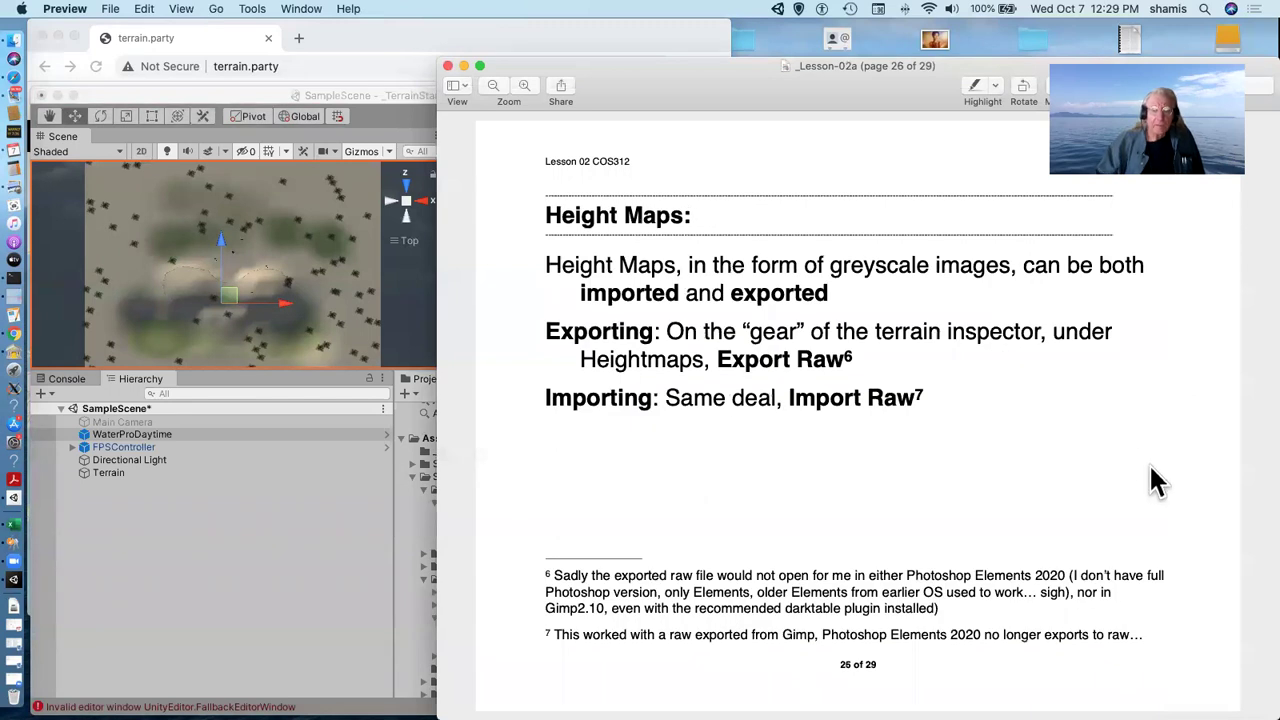
click(320, 502)
Show the Terrain's settings: 500 × 500 size, height 50, 513 × 513 heightmap resolution, and Import Raw
click(168, 474)
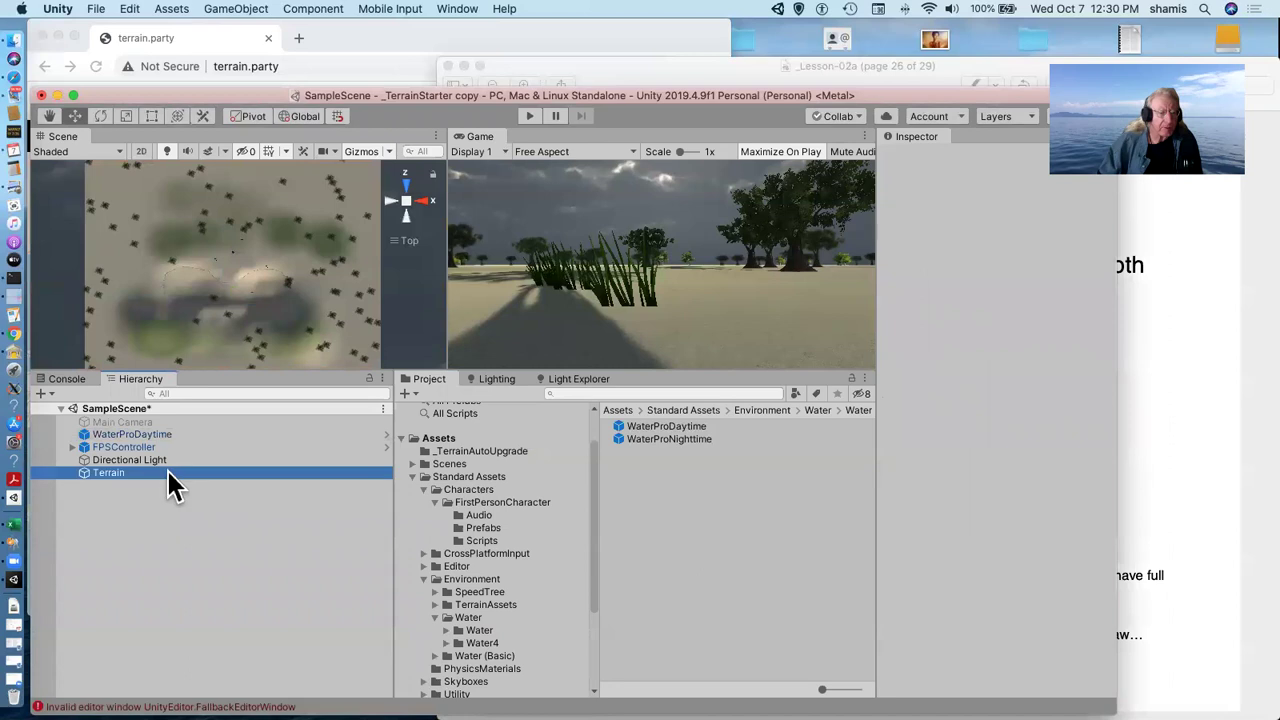
click(1051, 294)
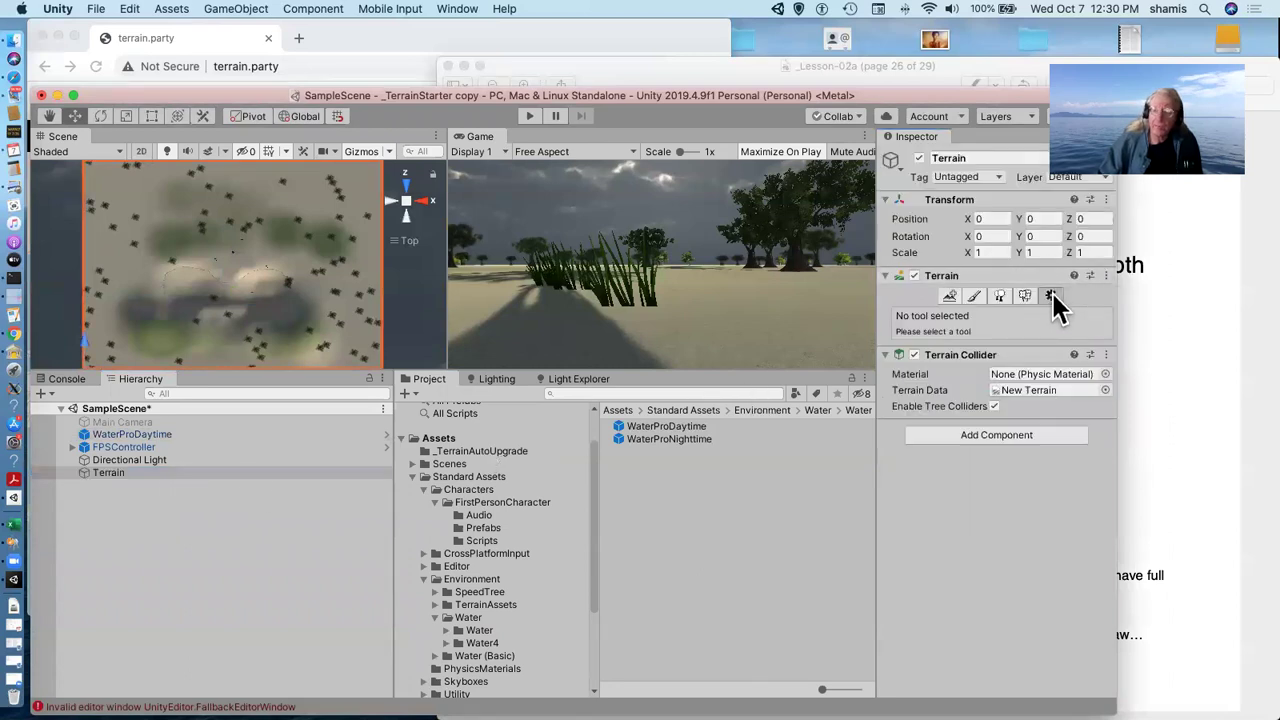
scroll(1040, 445, down, 10)
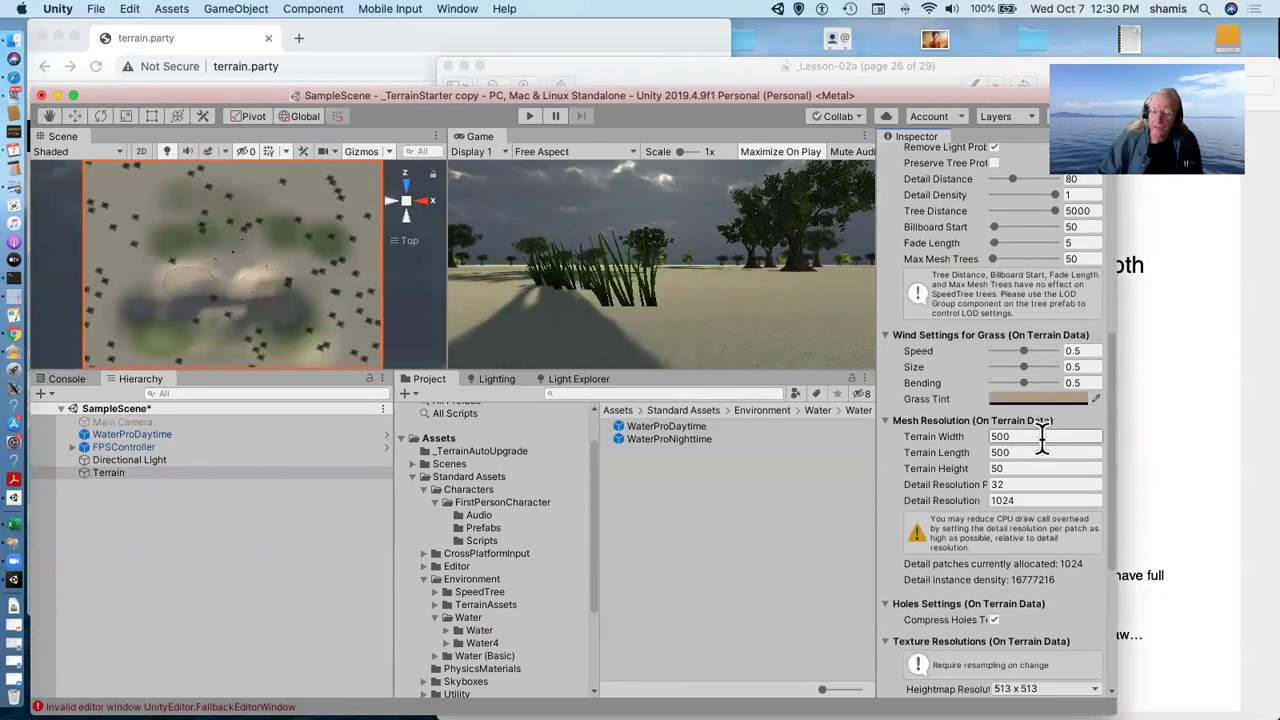
scroll(1041, 440, down, 5)
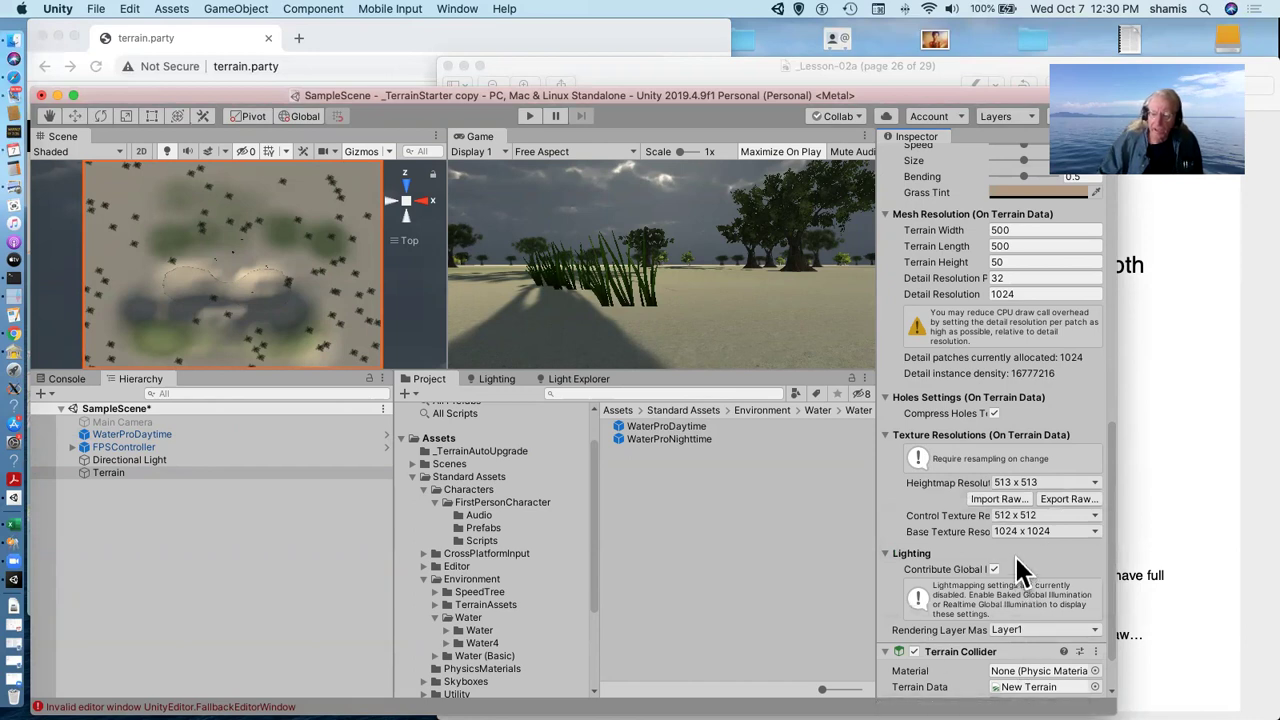
scroll(1015, 555, down, 2)
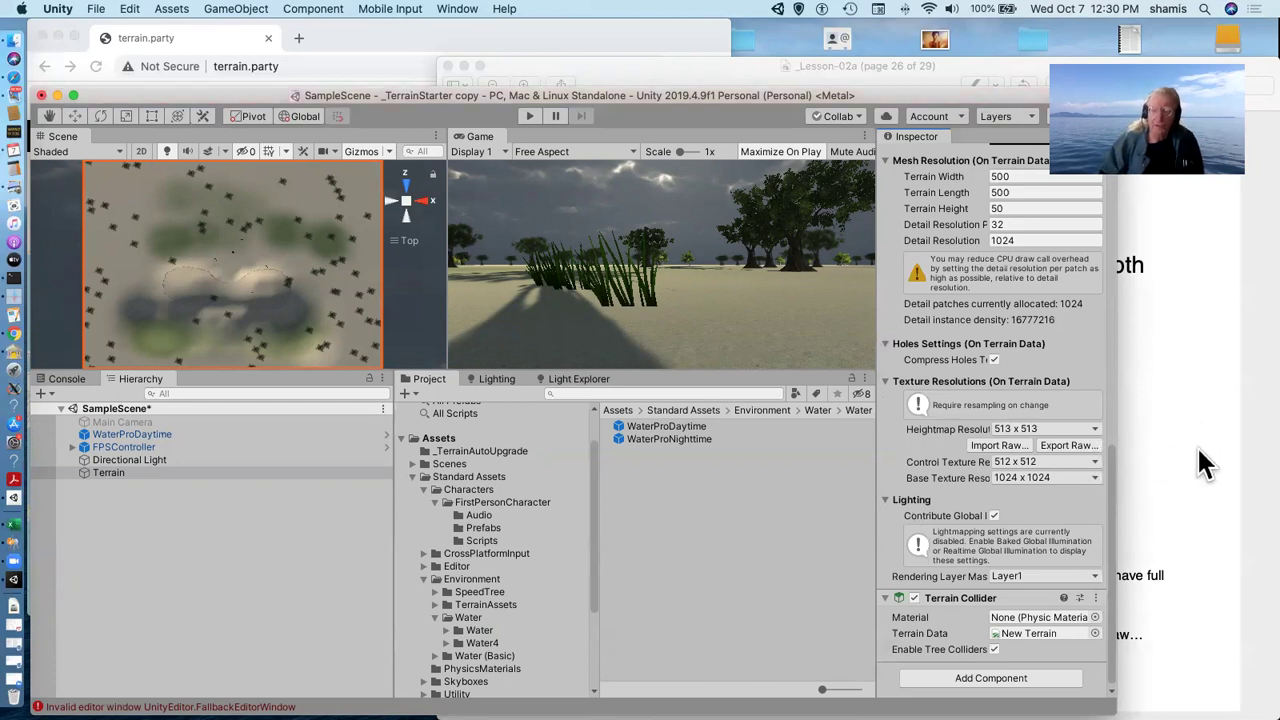
Duplicate SampleScene as SampleScene 1 and open it, saving the original scene's changes
click(413, 464)
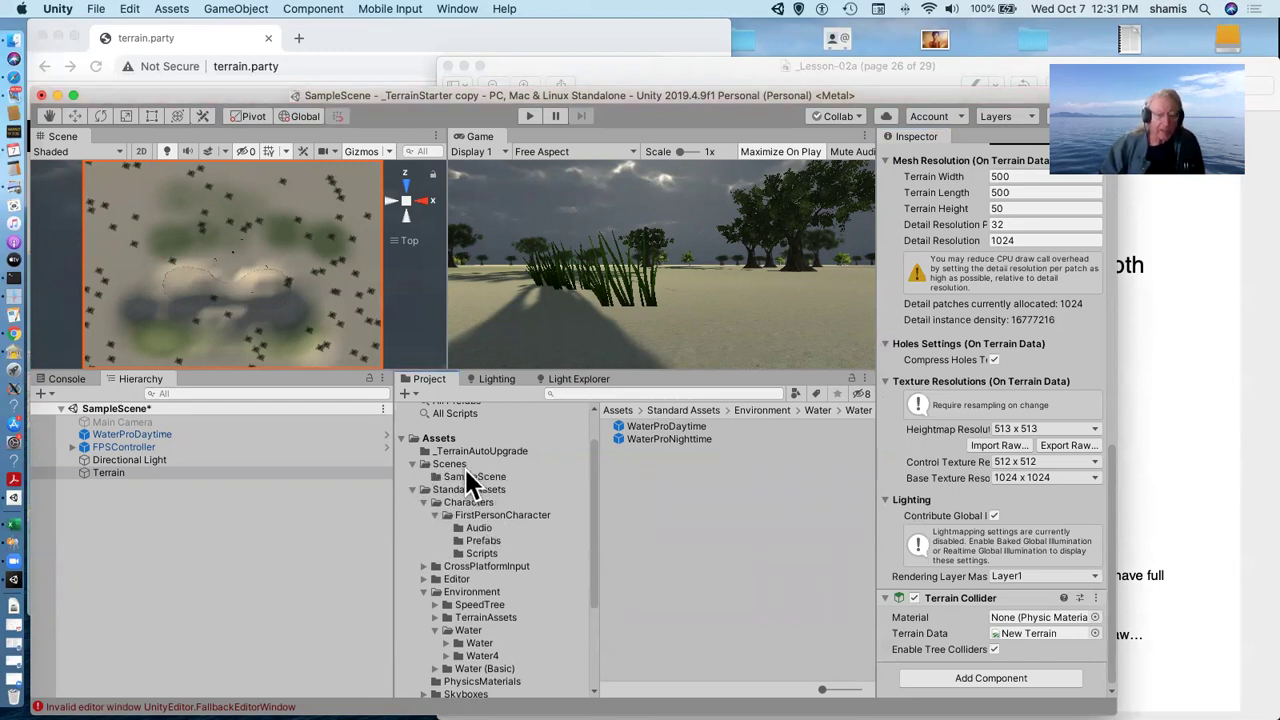
click(477, 476)
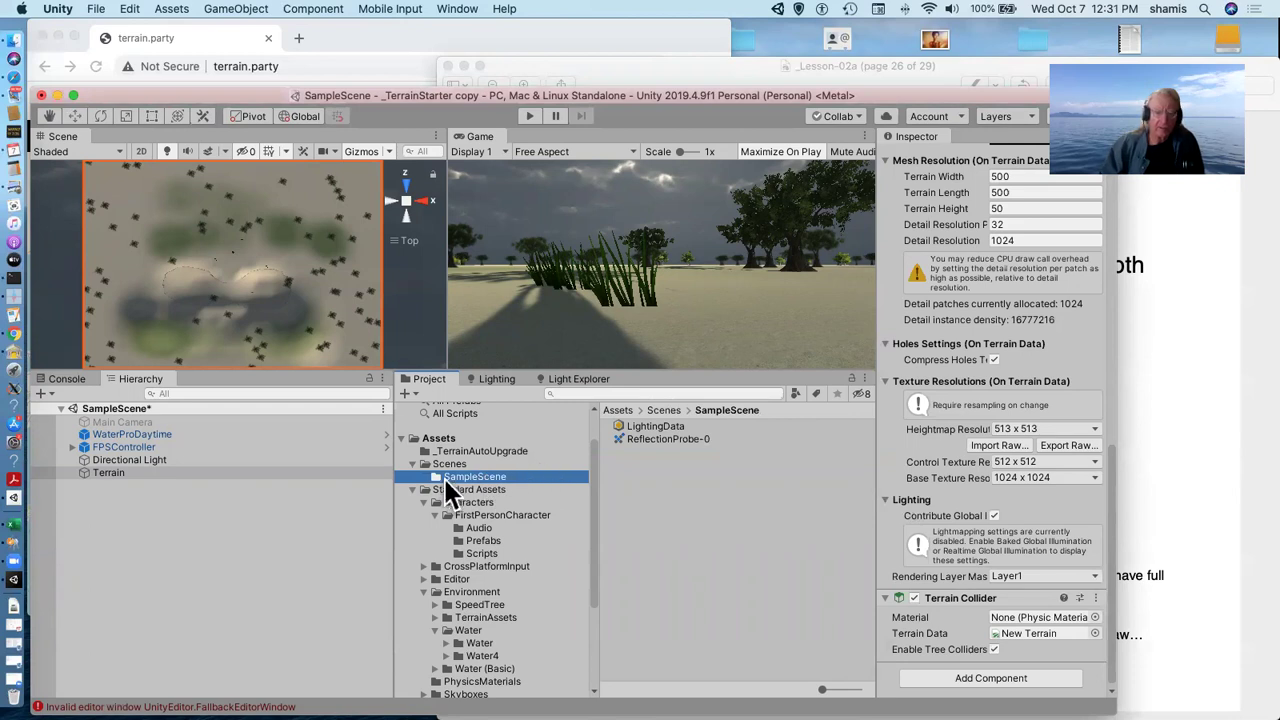
click(455, 465)
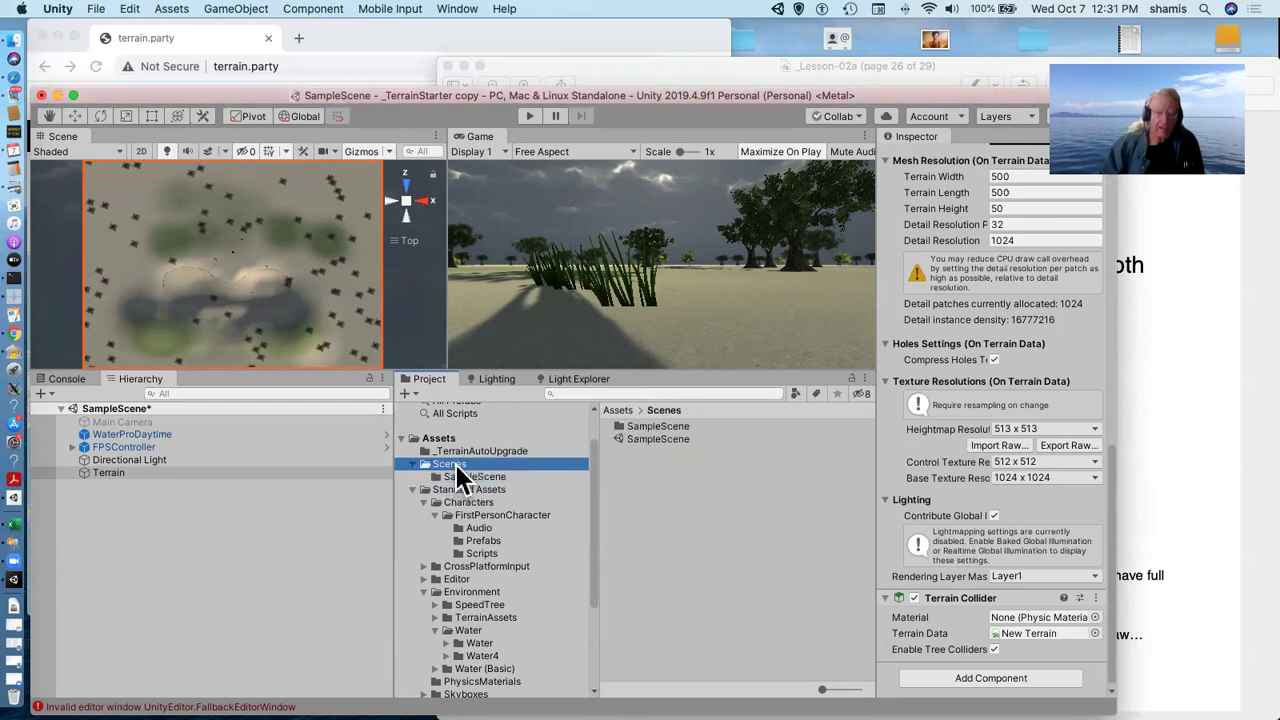
click(652, 440)
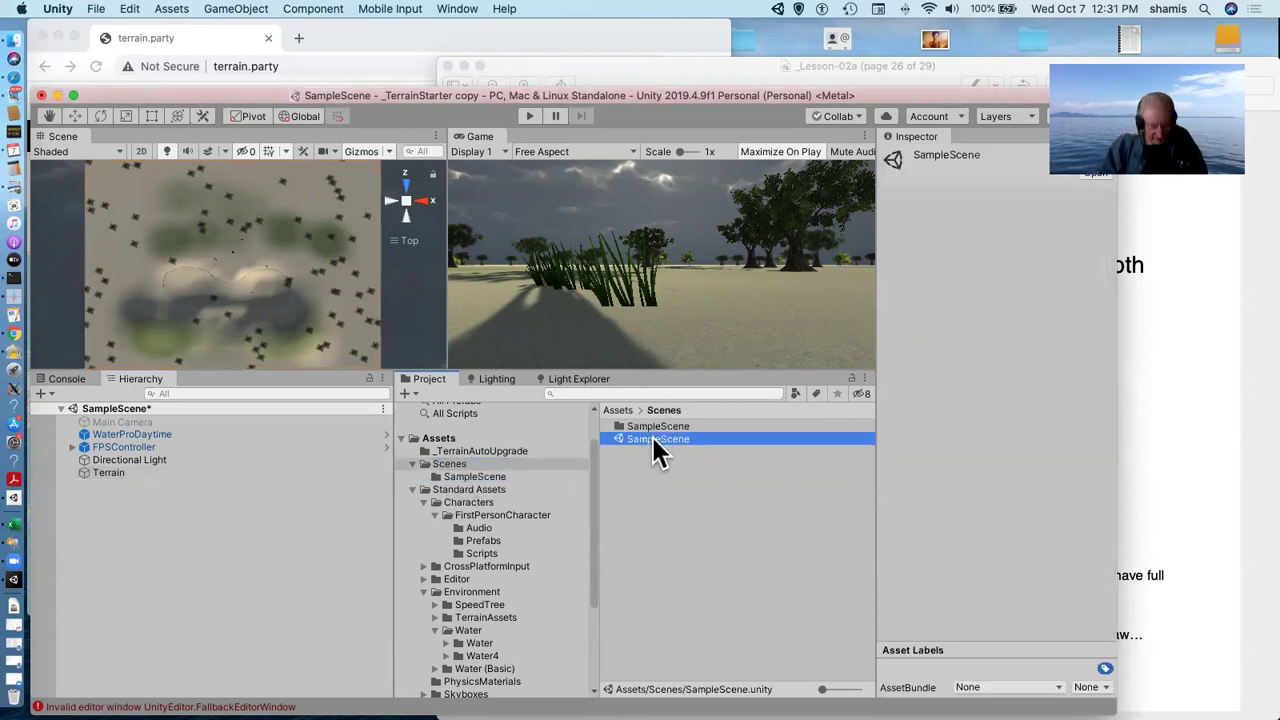
key(super+d)
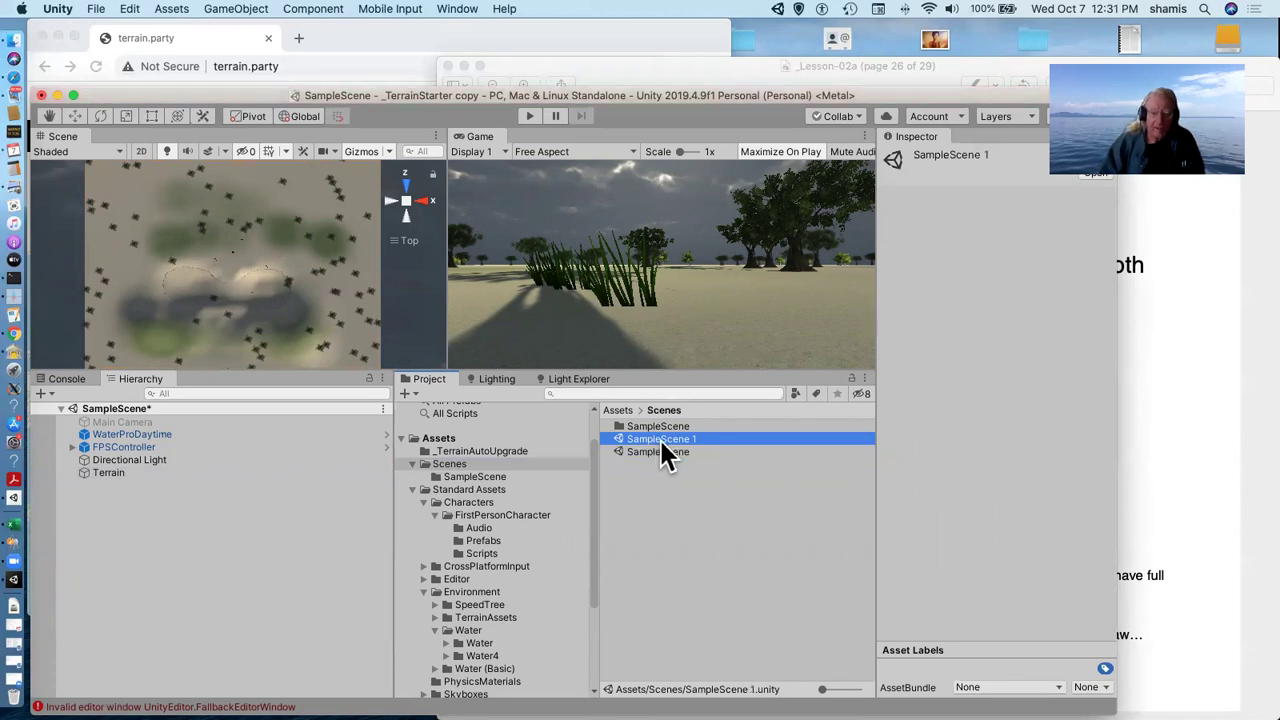
double_click(659, 437)
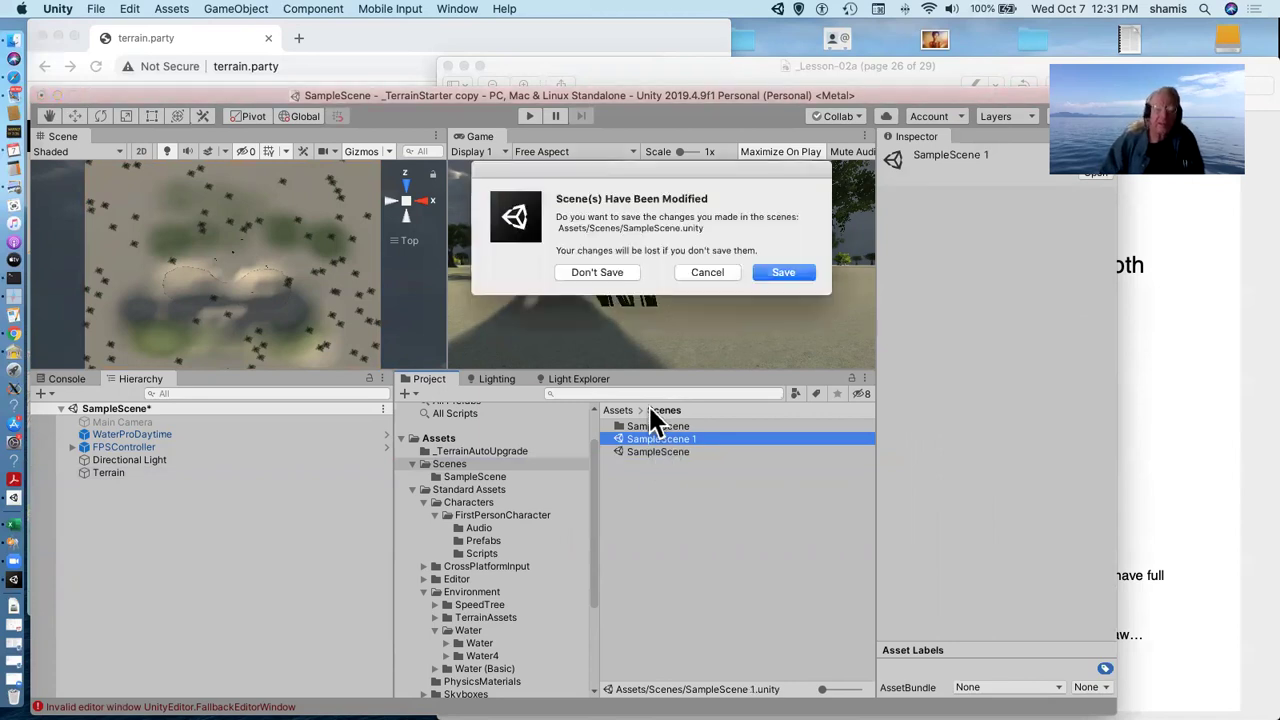
click(800, 276)
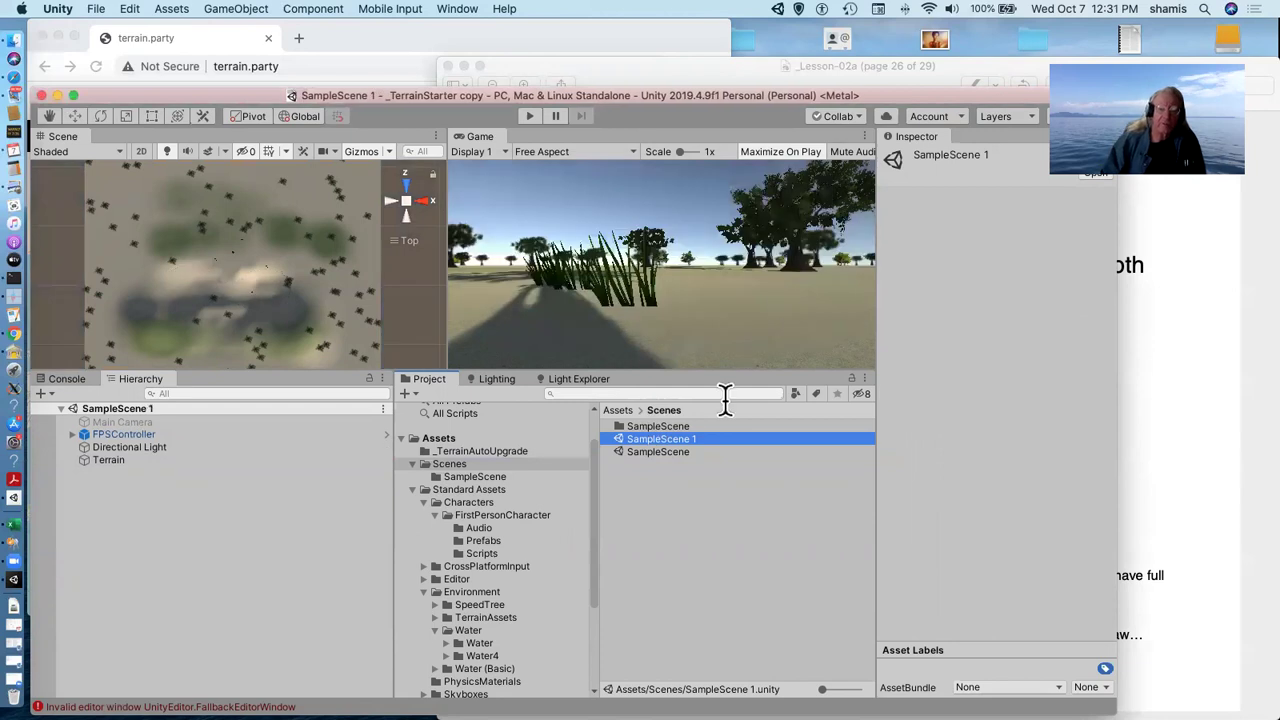
Delete the Terrain object from SampleScene 1's Hierarchy
click(140, 455)
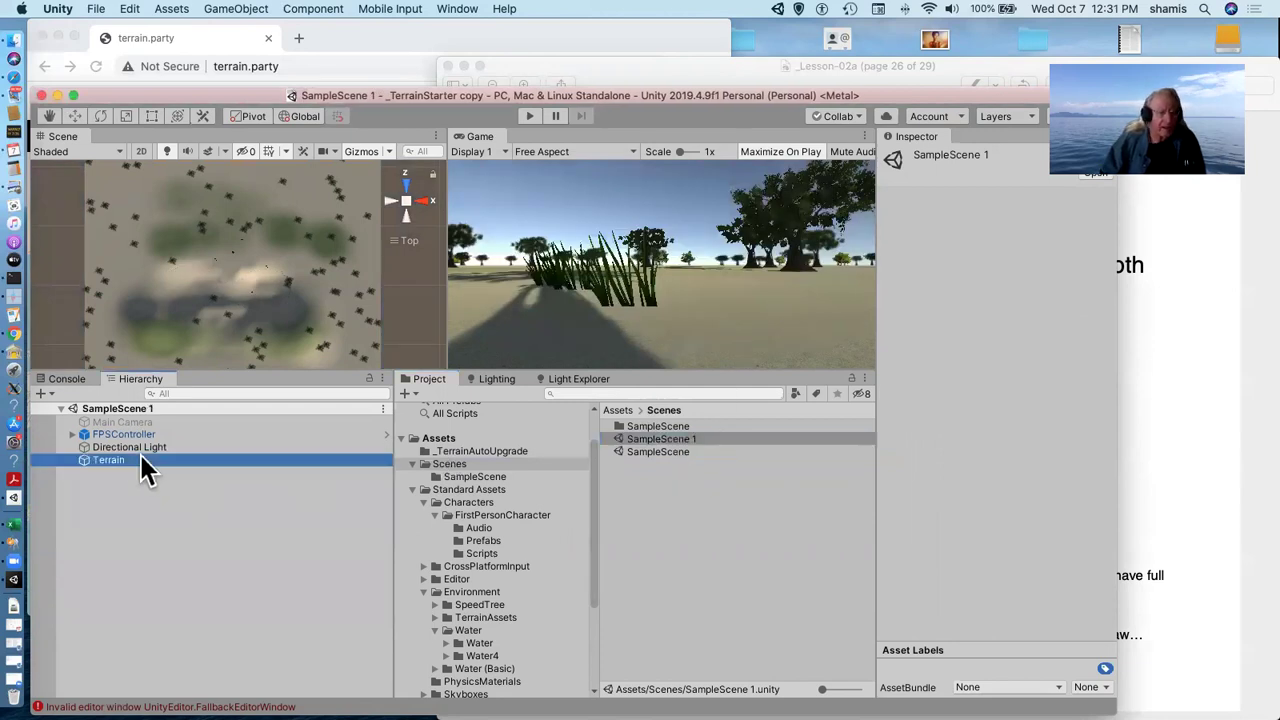
right_click(139, 453)
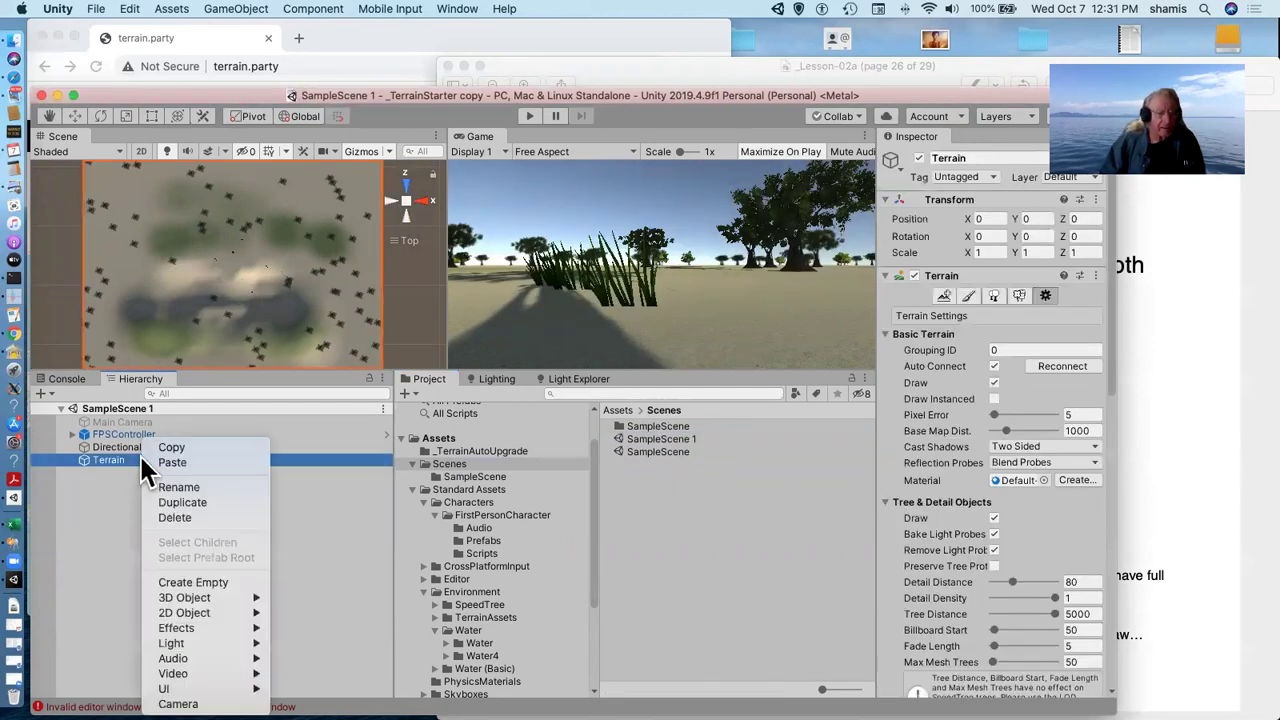
click(195, 517)
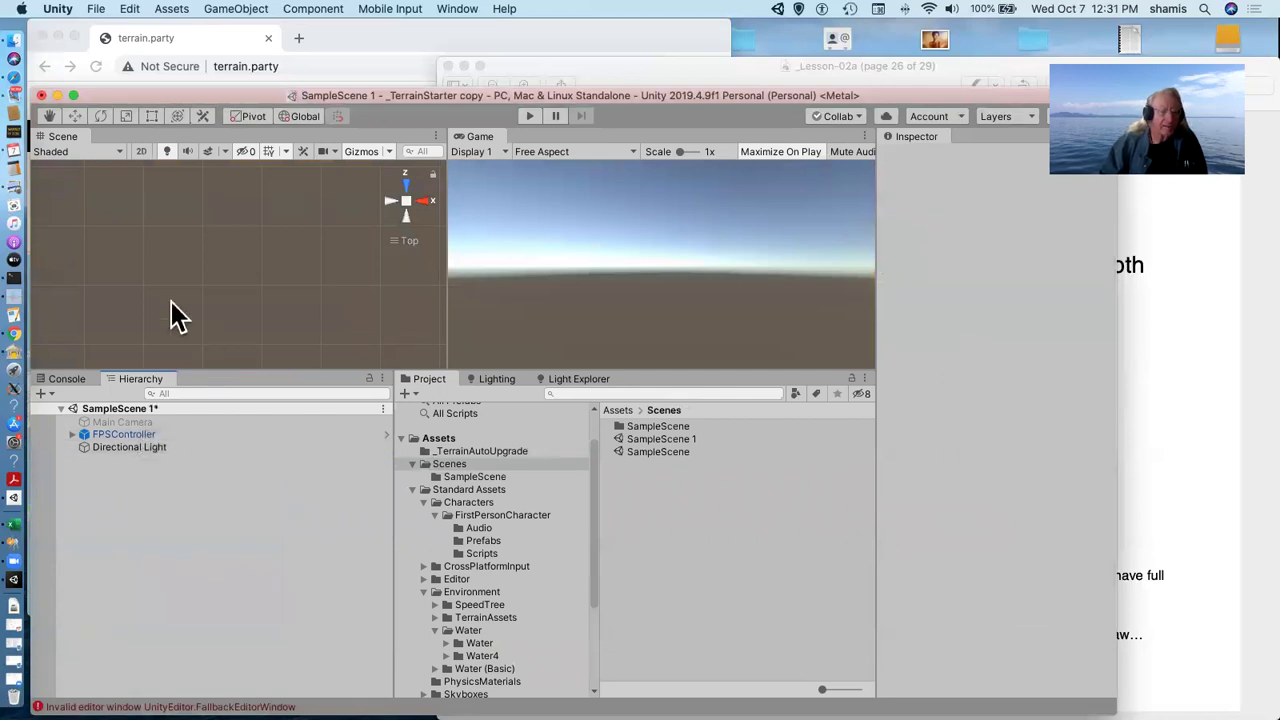
Create a new Terrain from GameObject > 3D Object > Terrain
click(245, 11)
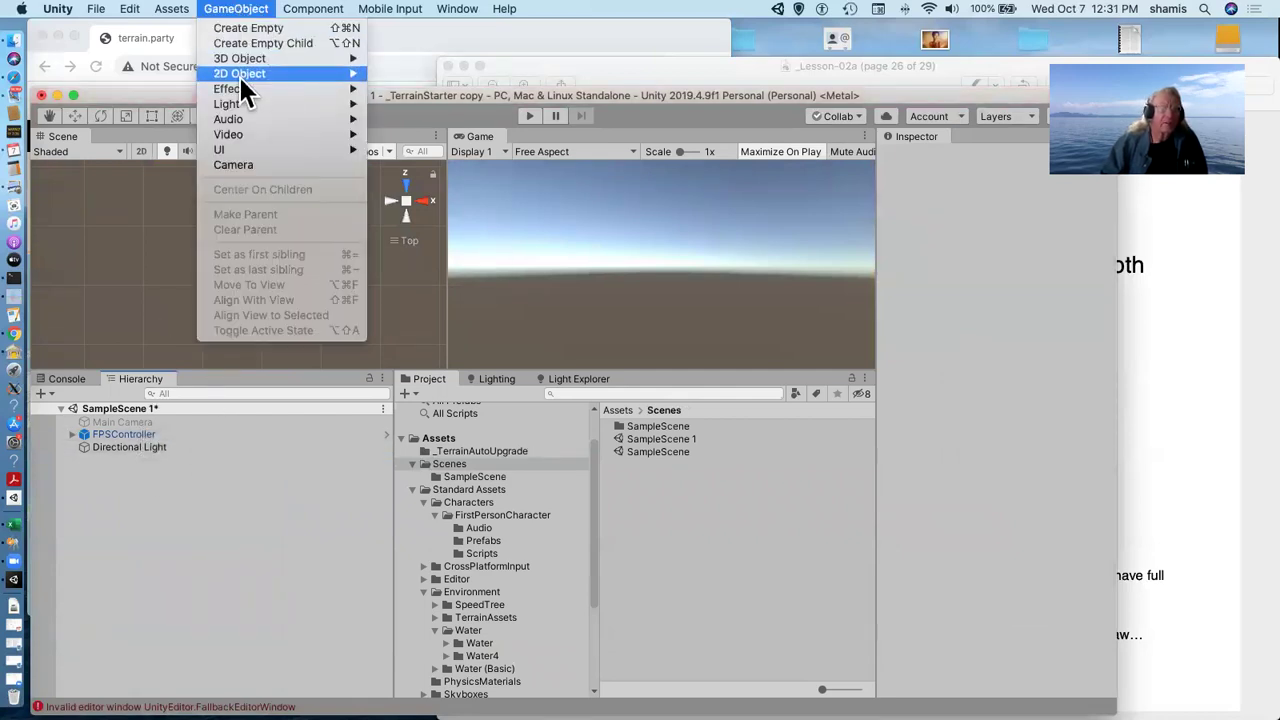
mouse_move(257, 82)
mouse_move(285, 57)
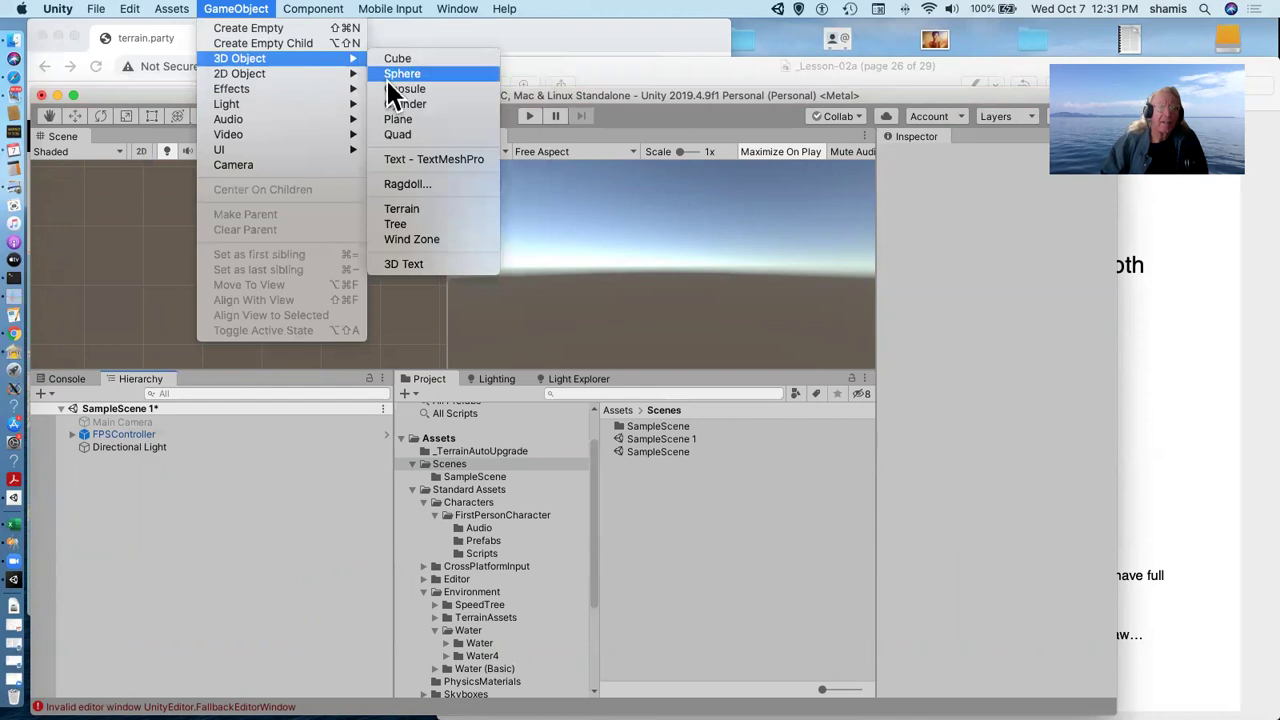
click(425, 210)
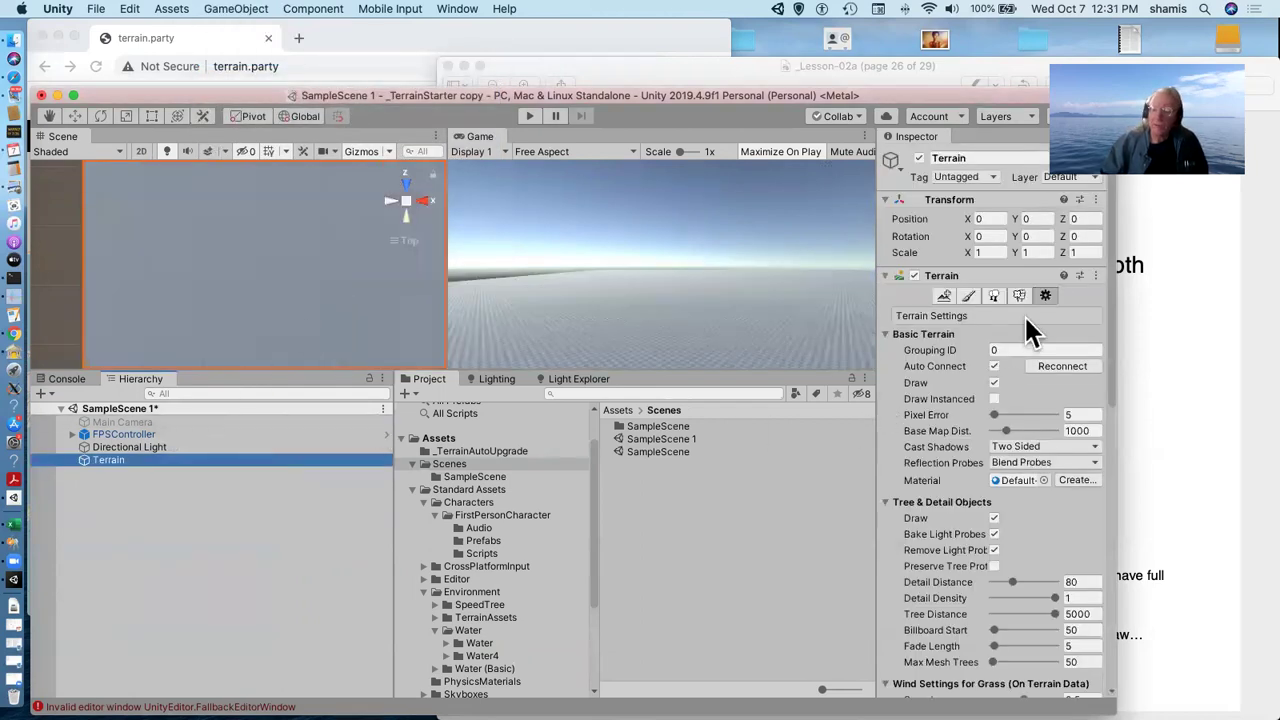
Set the new terrain's width and length to 100 and its height to 20
click(1047, 292)
scroll(1050, 530, down, 7)
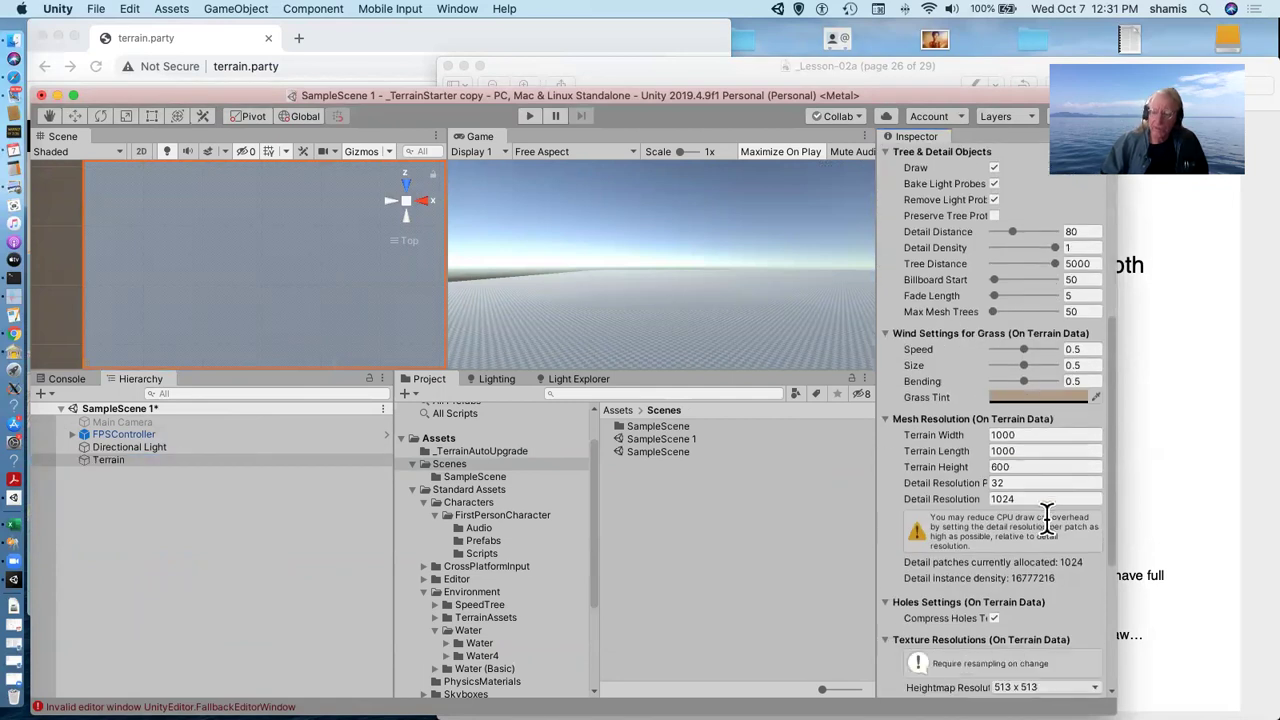
click(1030, 436)
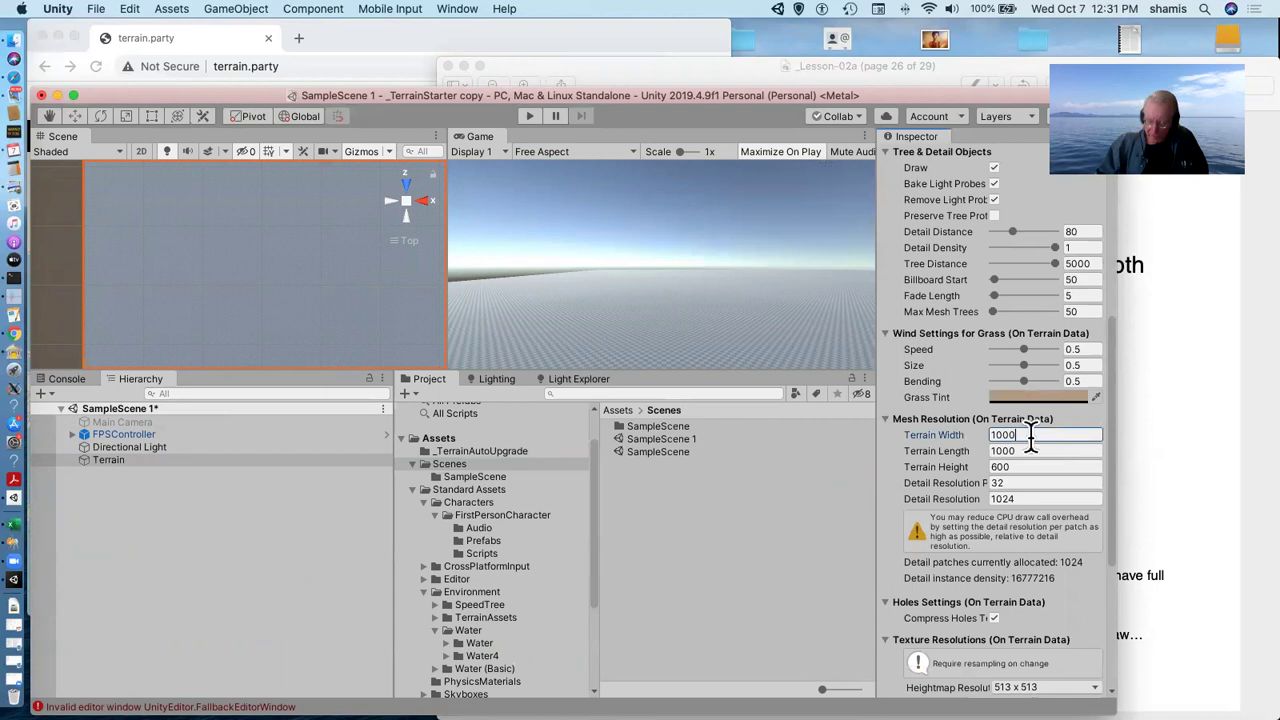
key(BackSpace)
key(Tab)
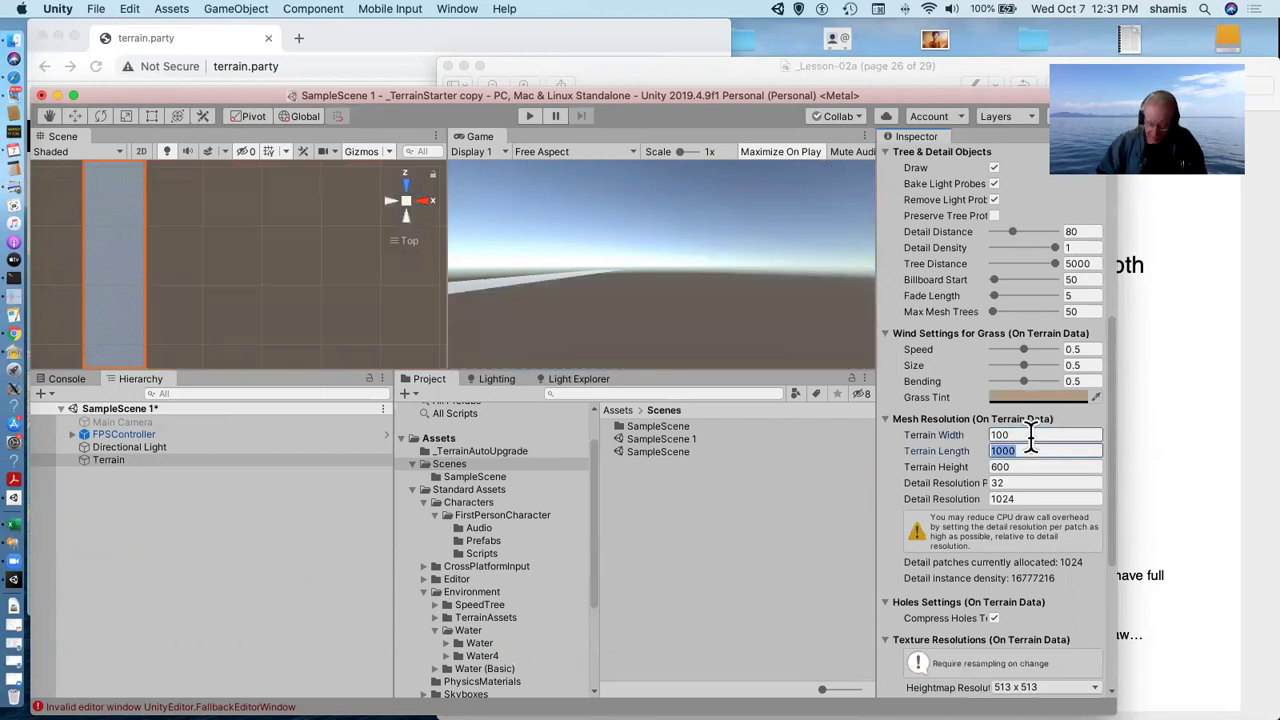
text(100)
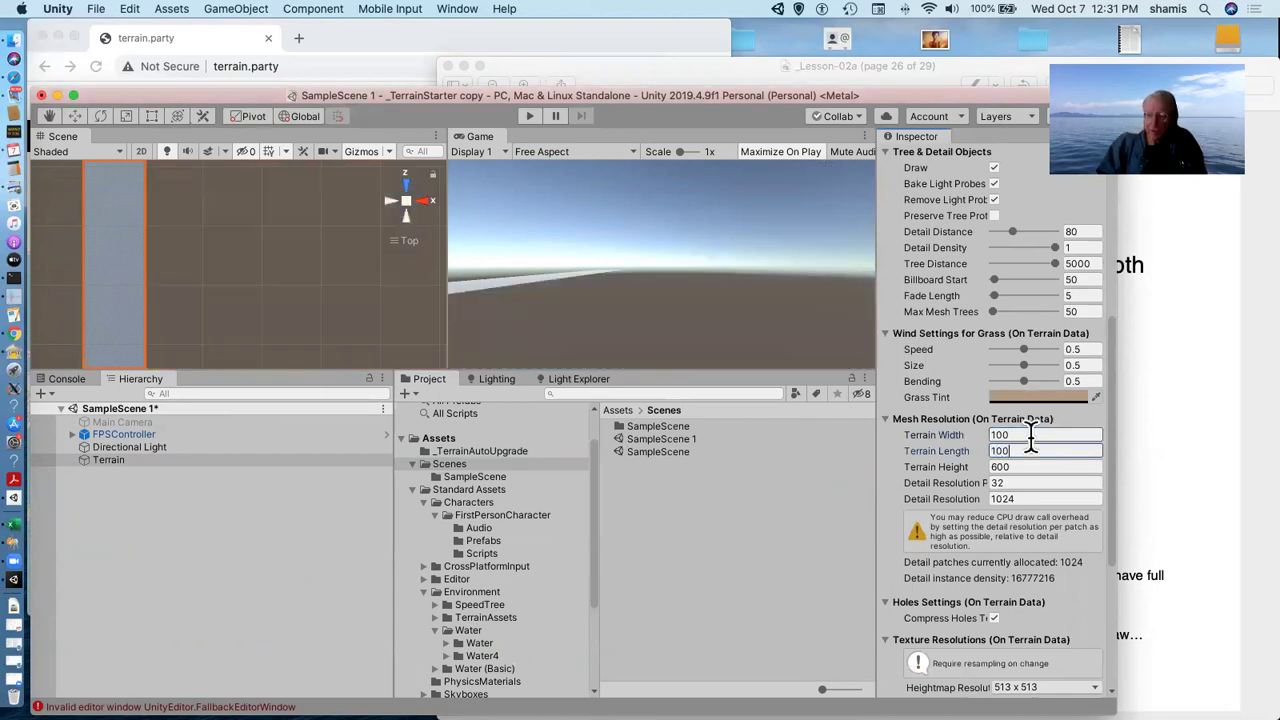
key(Tab)
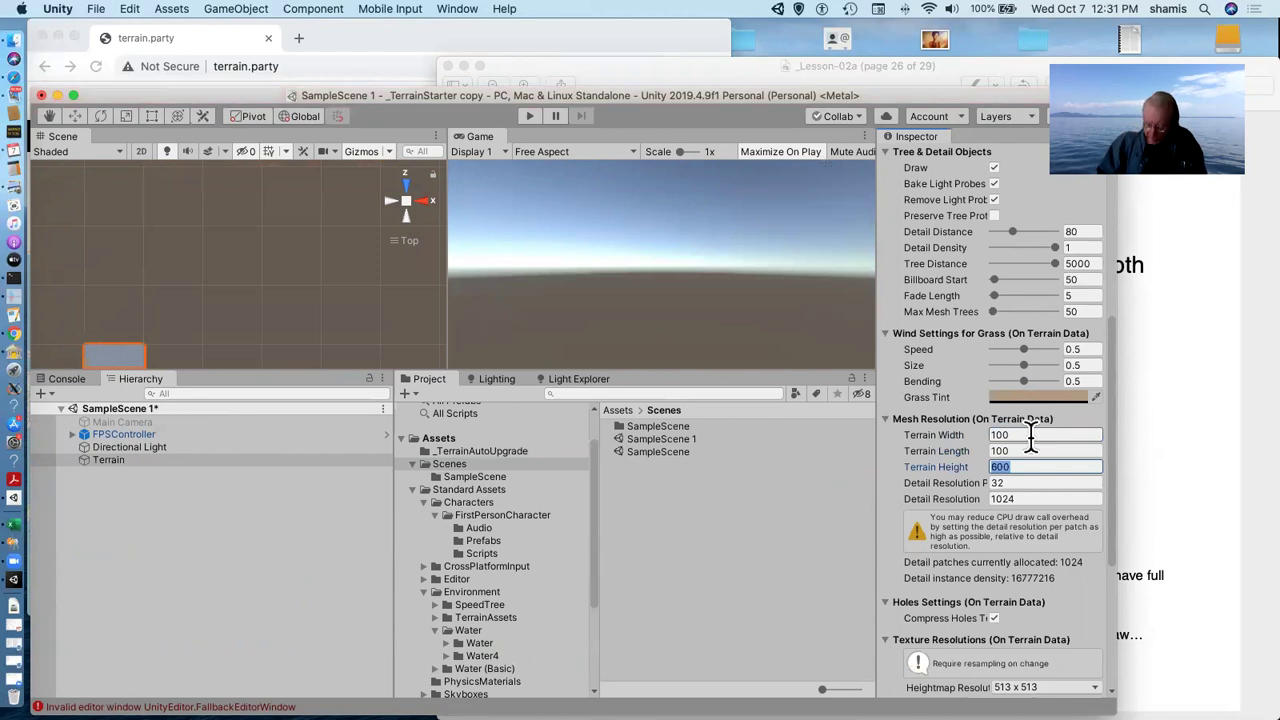
text(20)
key(Tab)
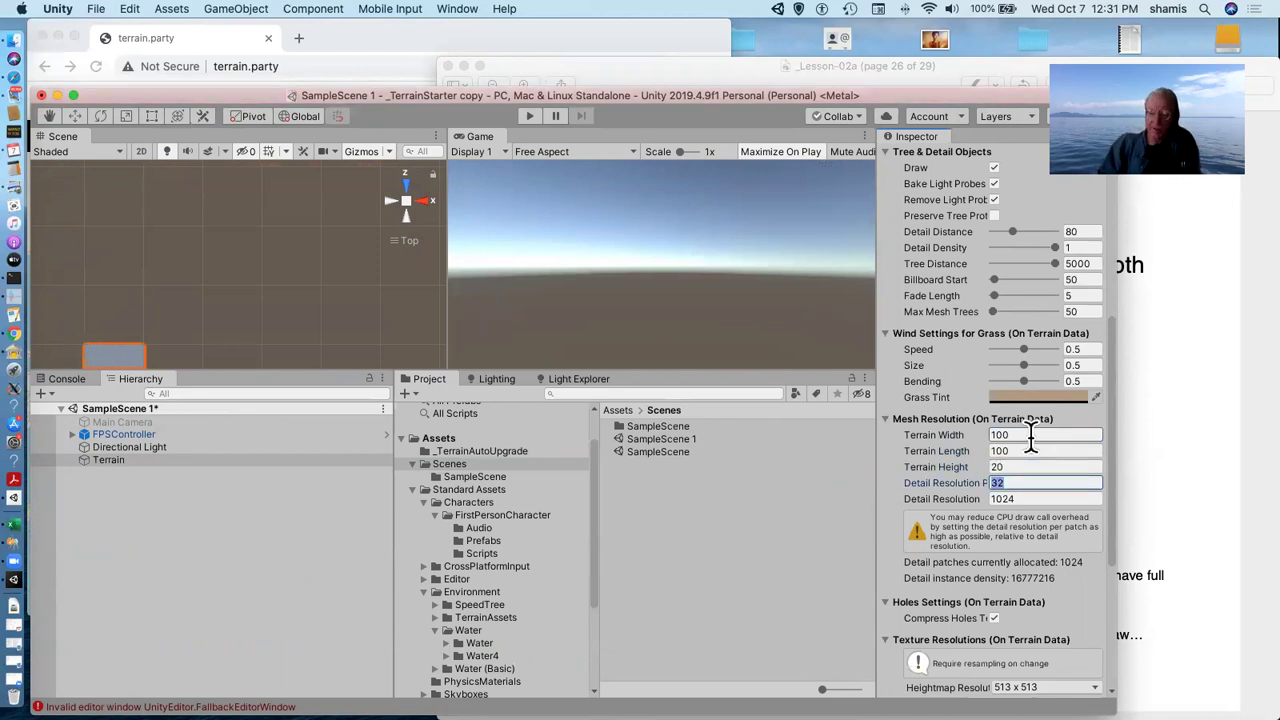
click(150, 435)
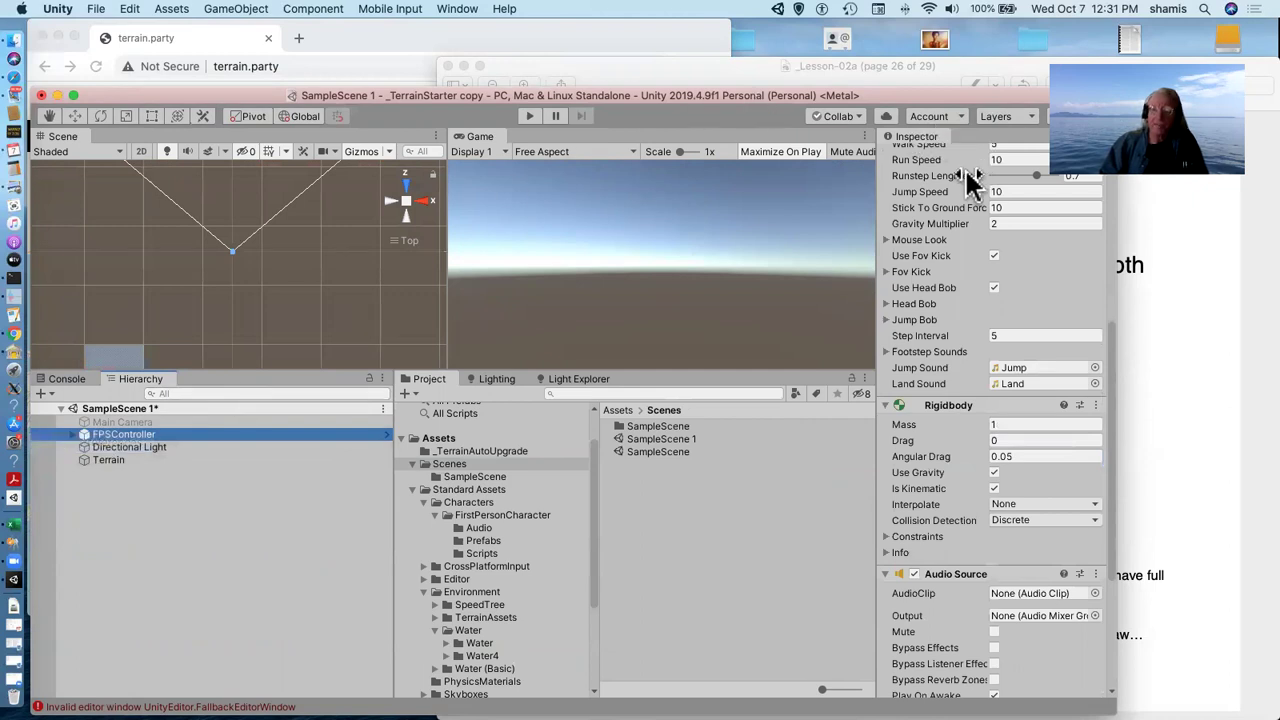
Move the FPSController to position X 10, Y 20, Z 10
scroll(963, 175, up, 10)
click(1000, 233)
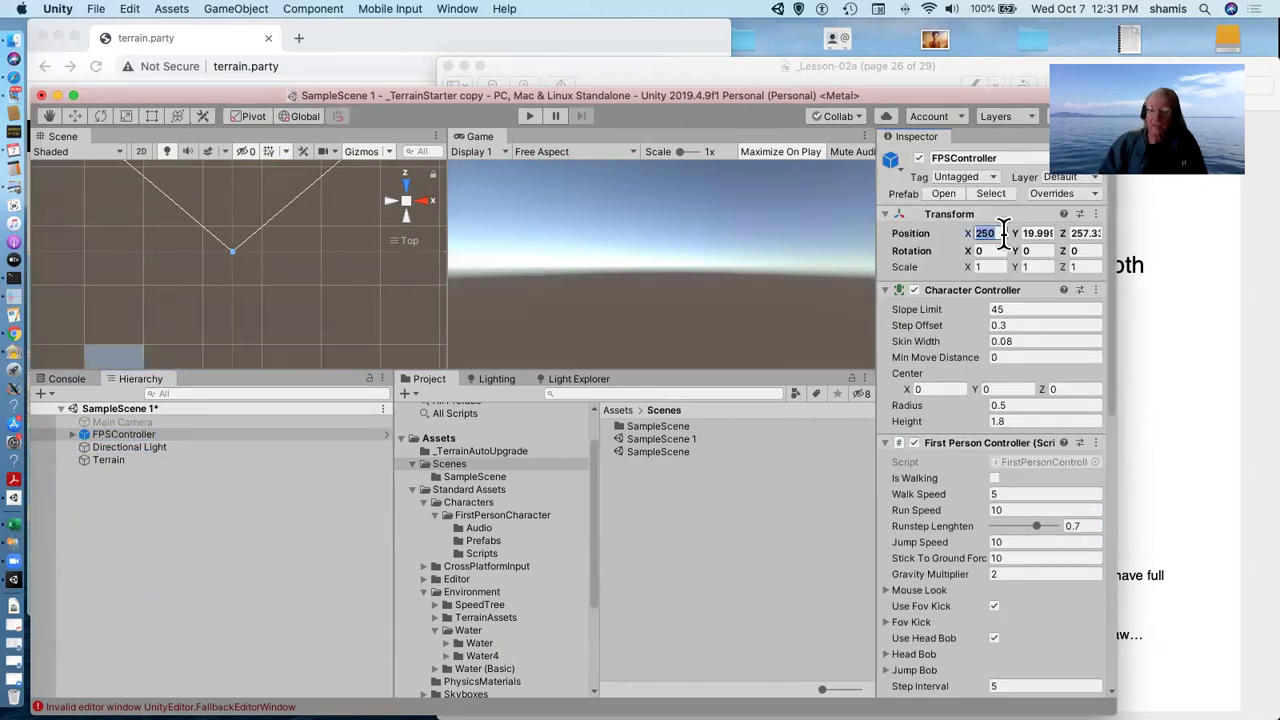
text(10)
key(Tab)
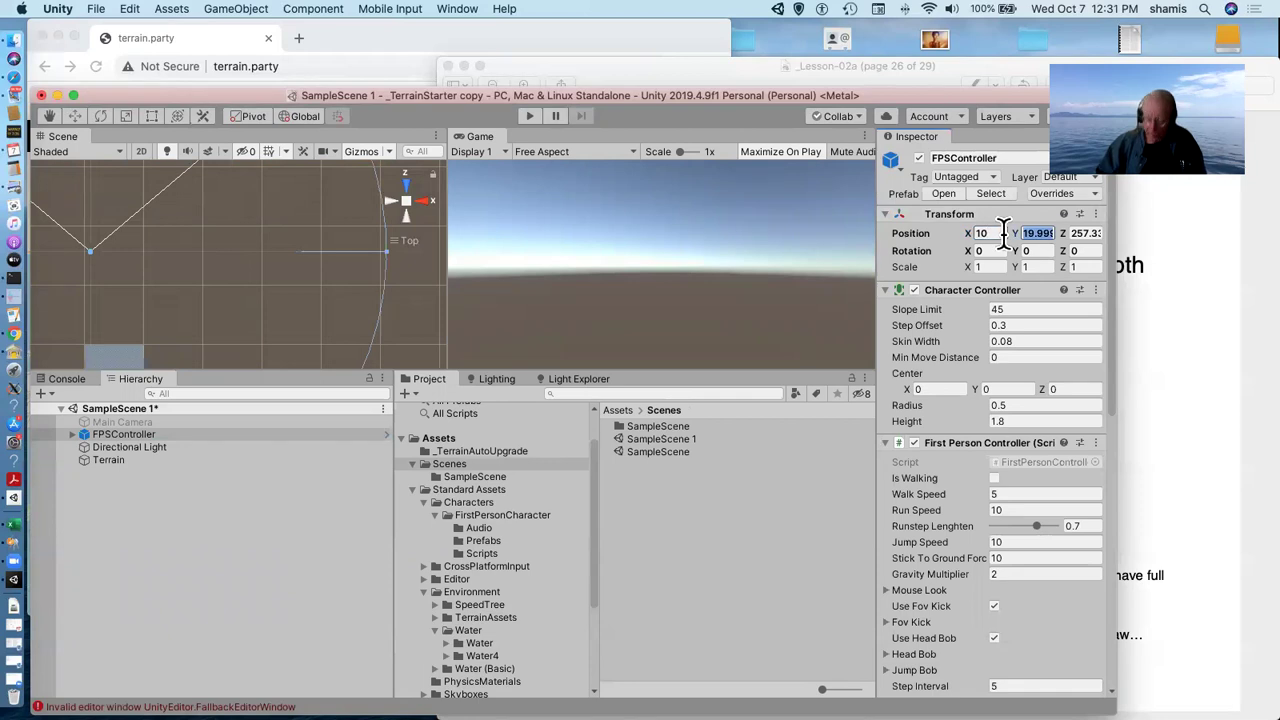
text(20)
key(Tab)
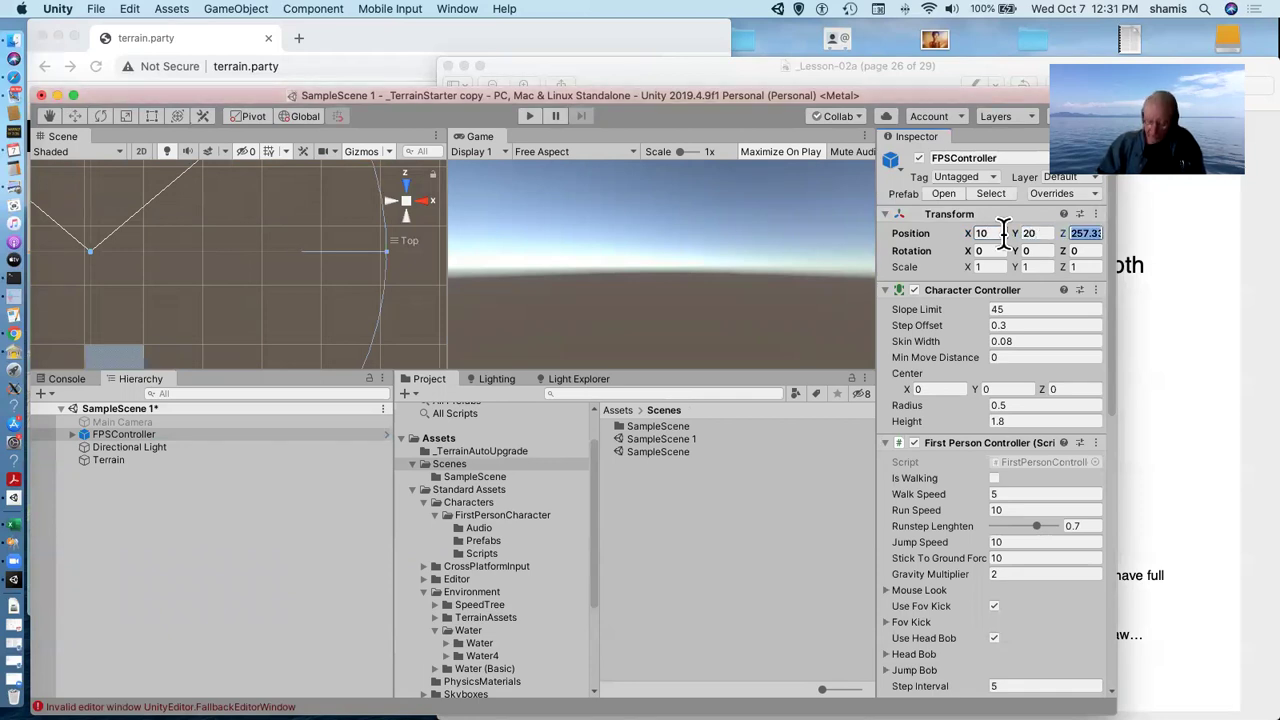
text(10)
key(Tab)
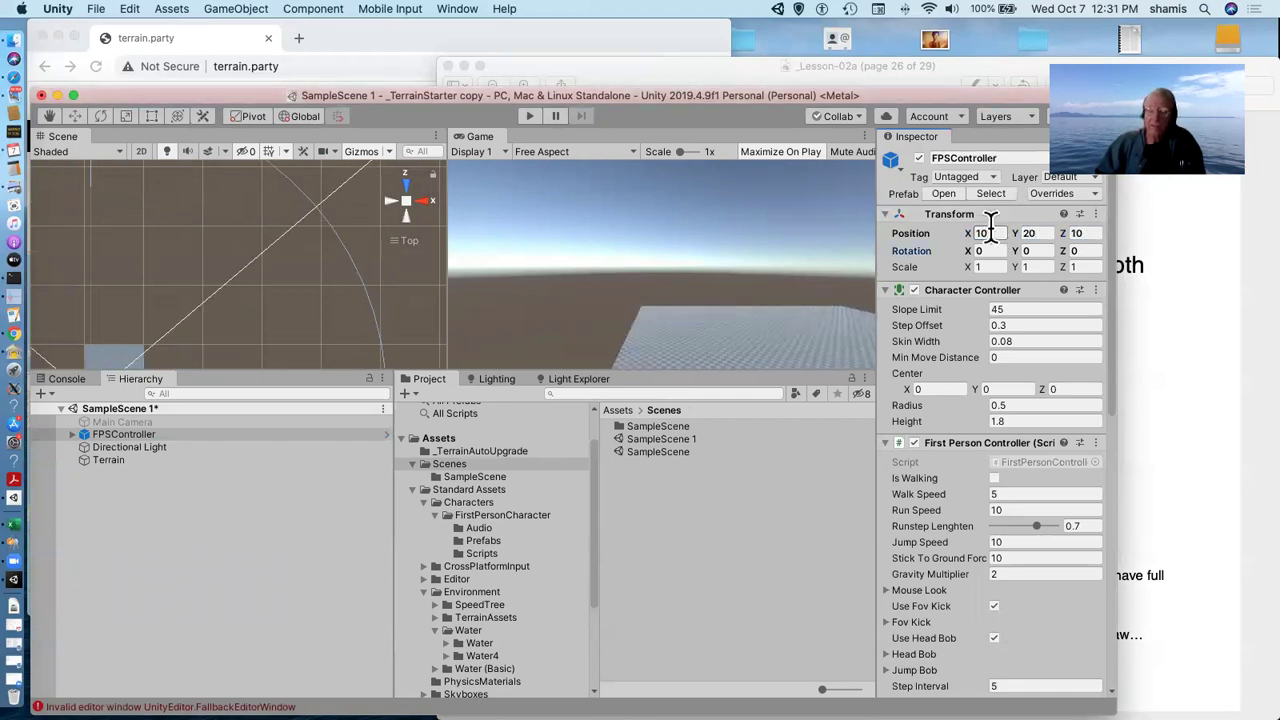
Play-test the scene briefly, then bring the lesson PDF back to the front
click(526, 116)
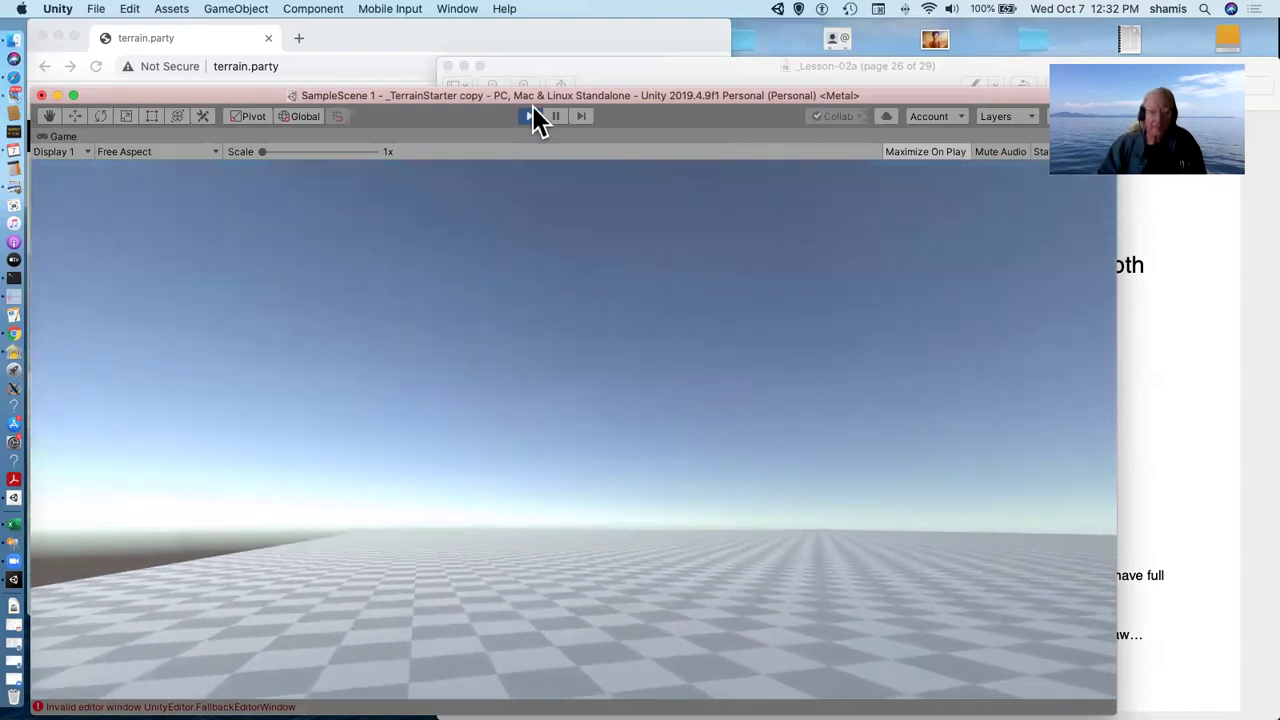
click(530, 116)
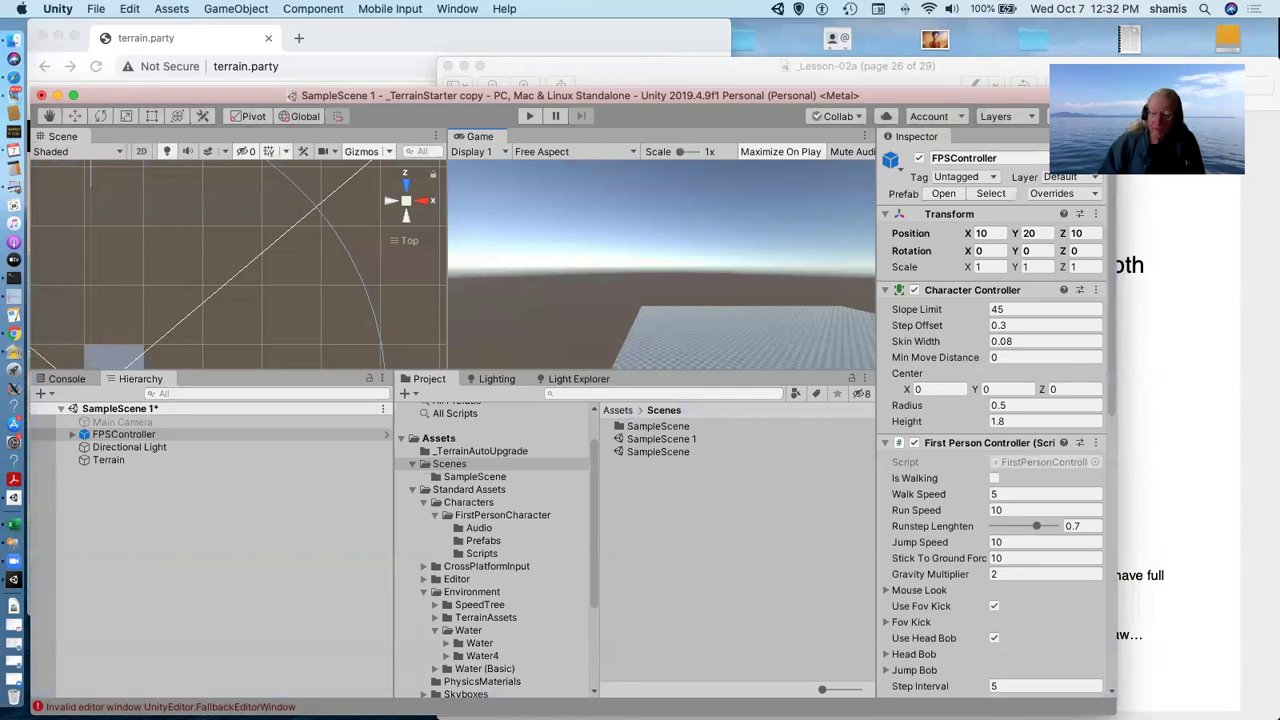
click(1148, 523)
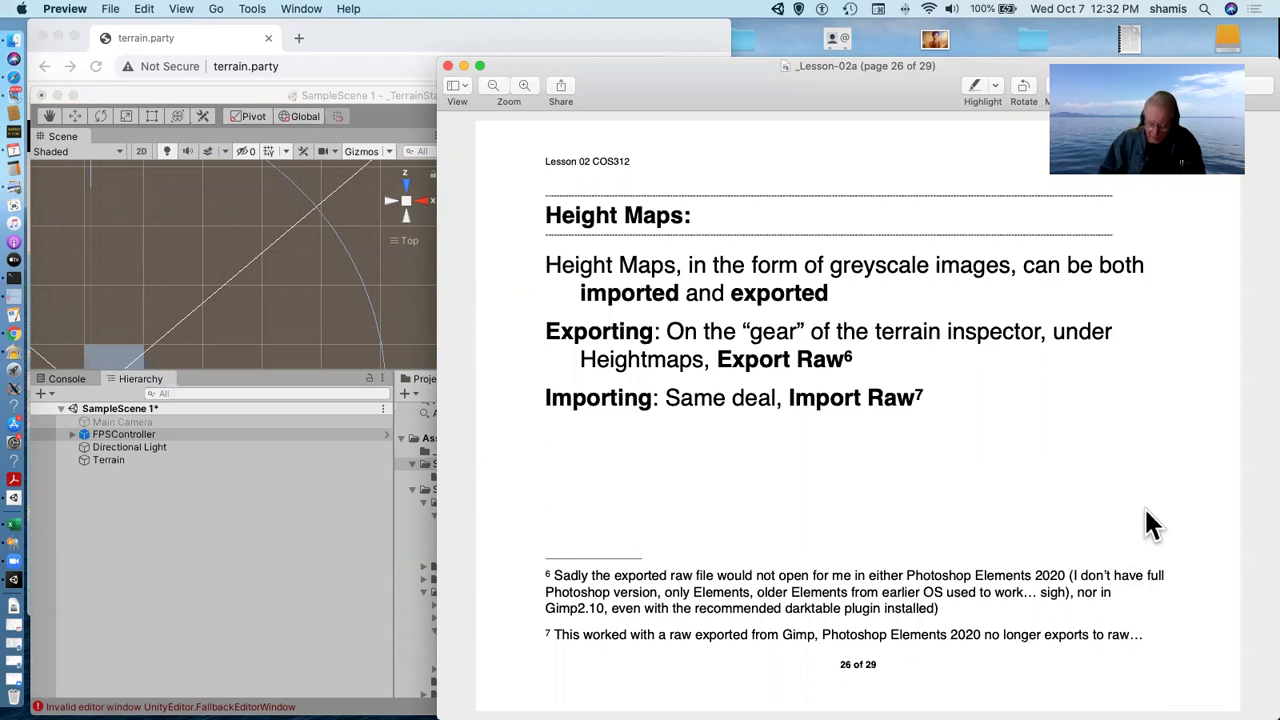
Advance the lesson PDF to page 27, on preparing a 513 × 513 greyscale raw heightmap
key(Down)
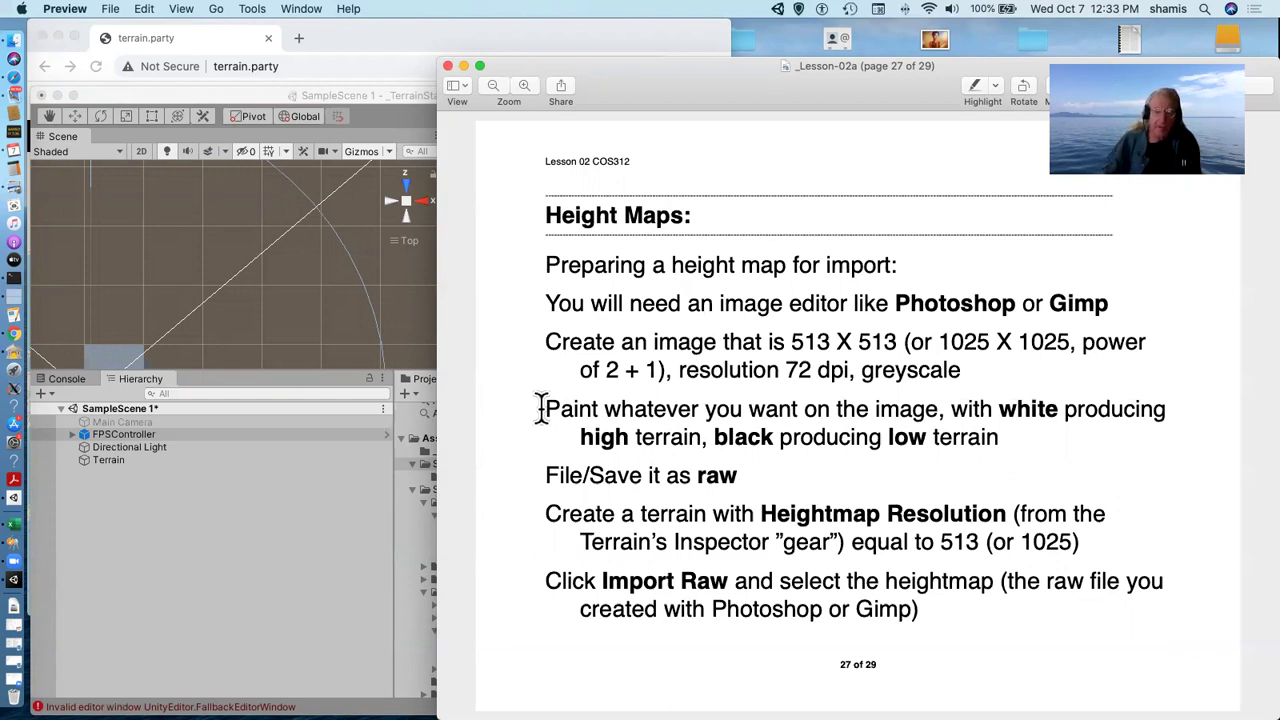
Select the Terrain and choose _Figures/jim.raw as the raw heightmap to import
click(215, 512)
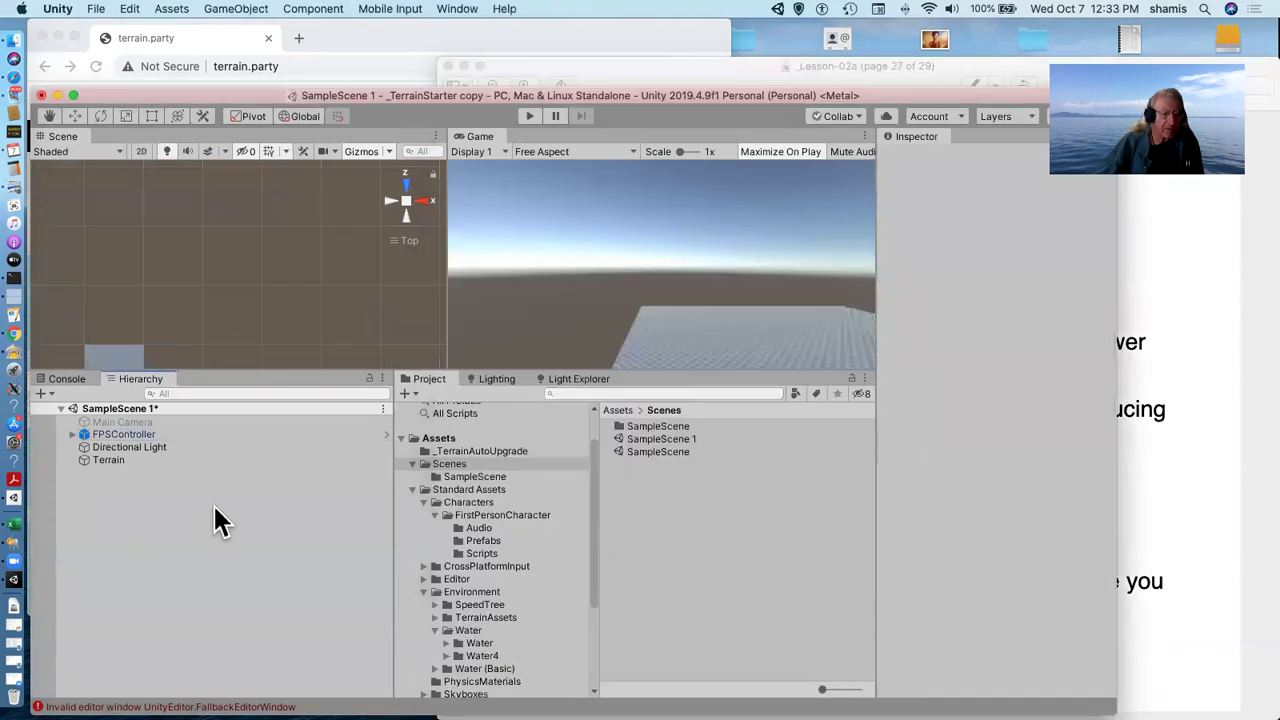
click(136, 458)
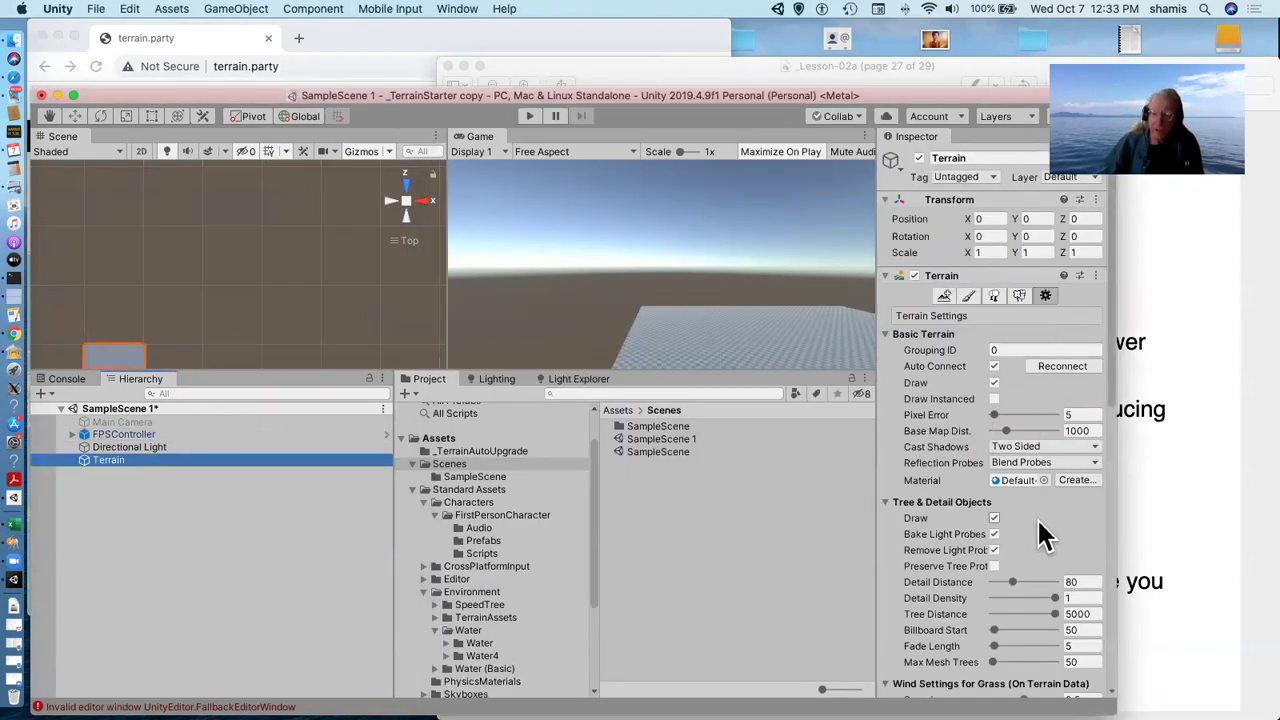
scroll(1045, 533, down, 3)
scroll(1043, 520, down, 9)
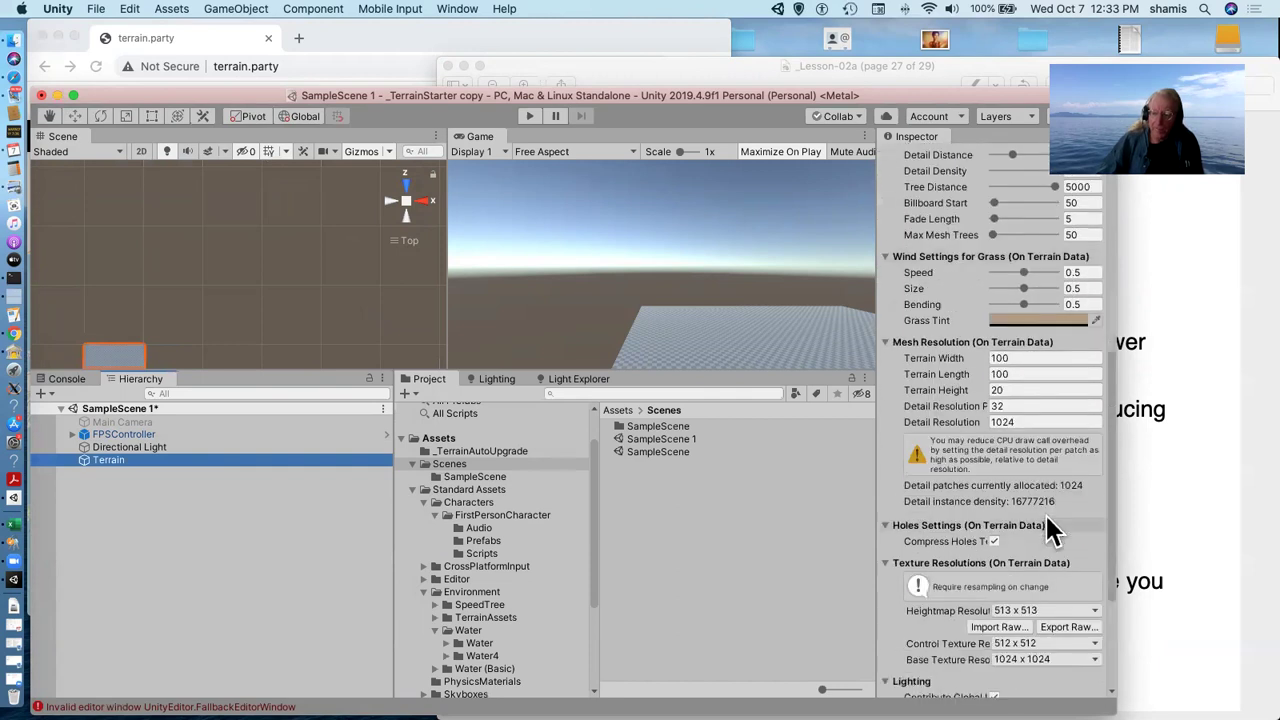
click(998, 578)
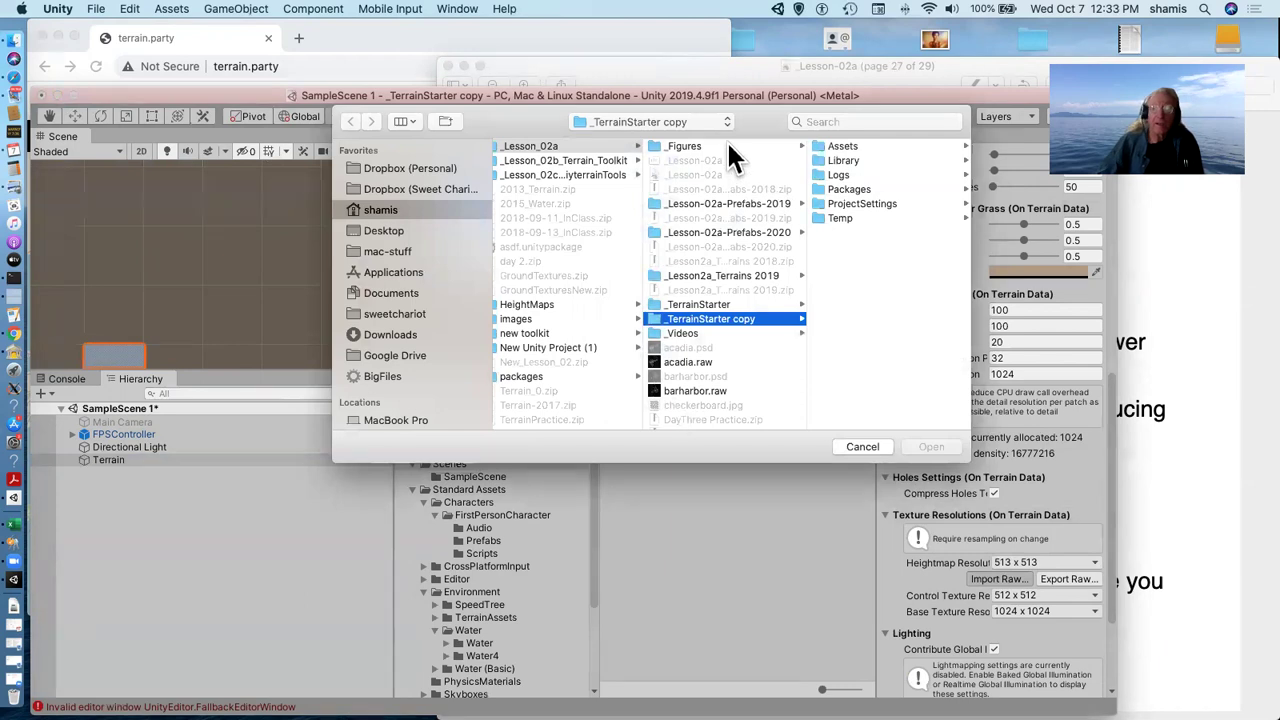
click(730, 146)
click(856, 190)
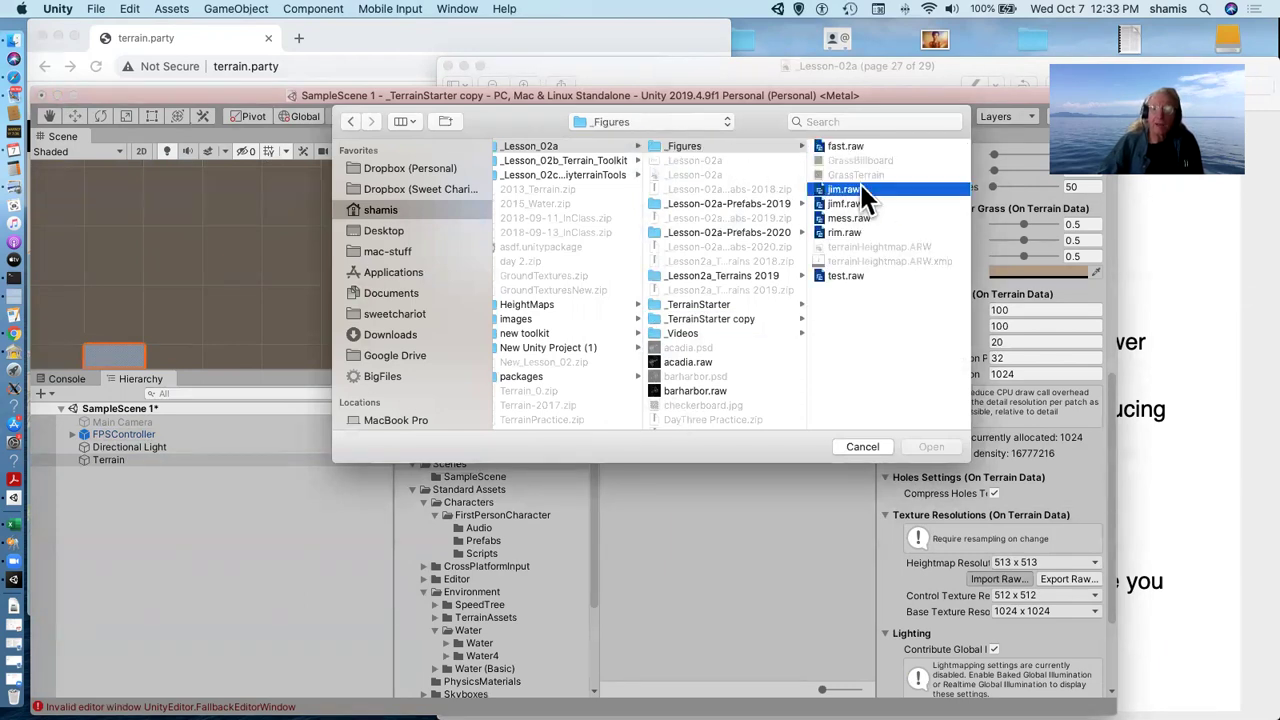
click(930, 447)
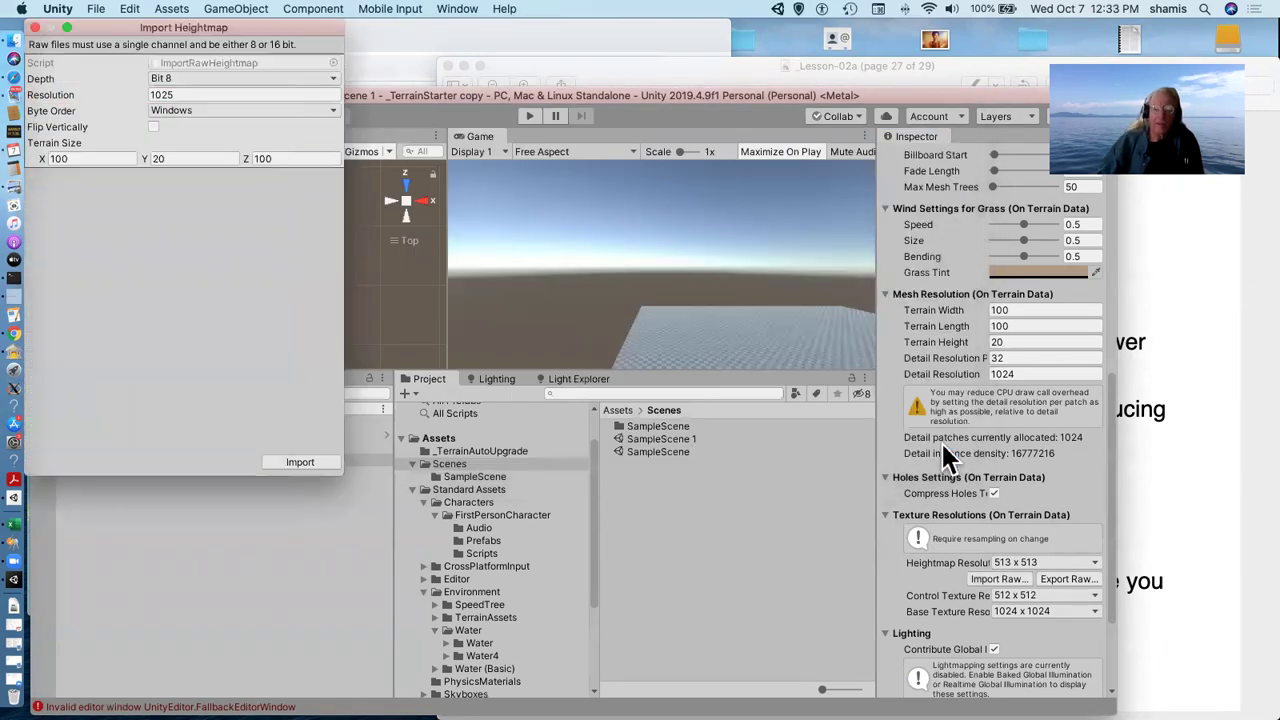
Import jim.raw with Mac byte order and frame the terrain in the scene view
click(229, 110)
click(229, 95)
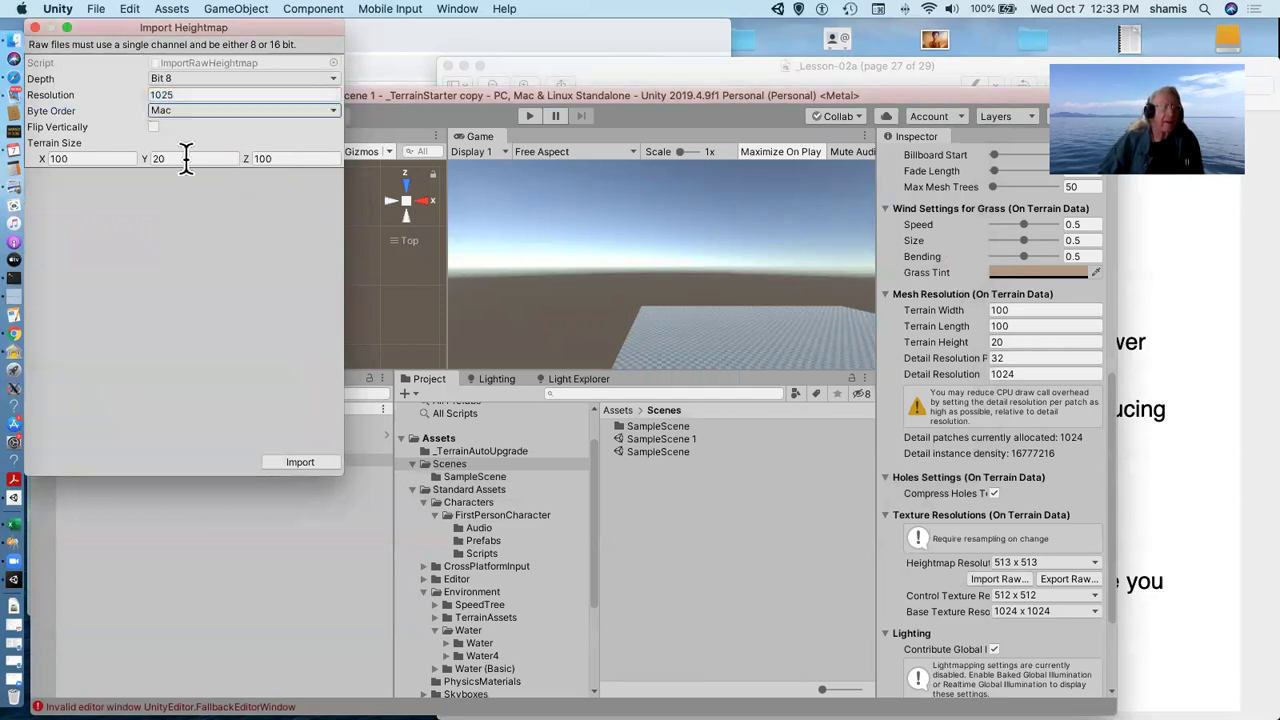
click(302, 463)
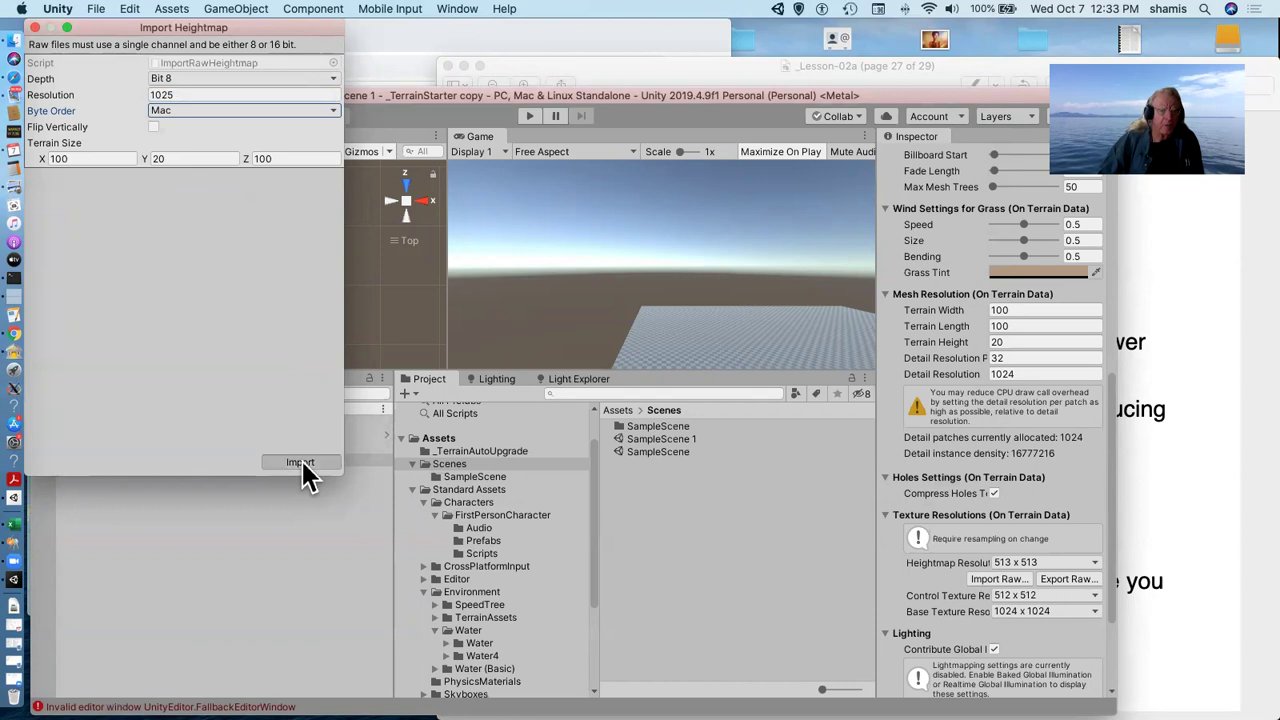
click(104, 461)
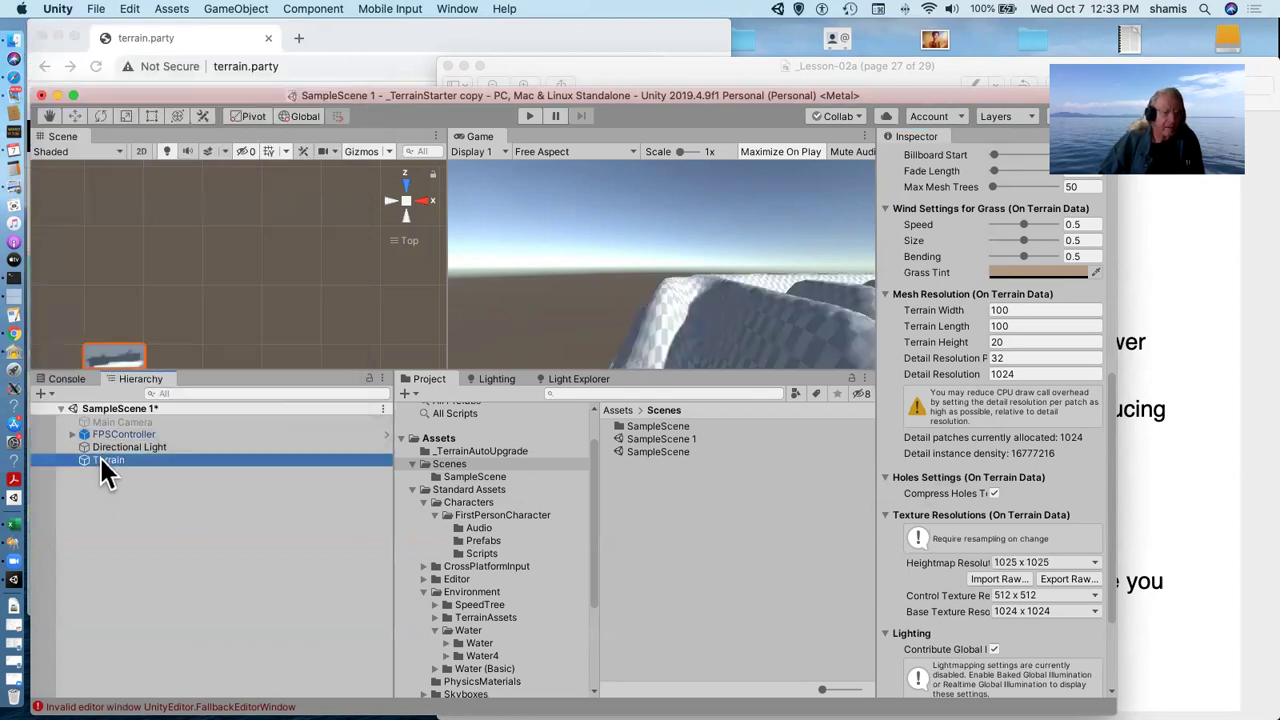
double_click(100, 458)
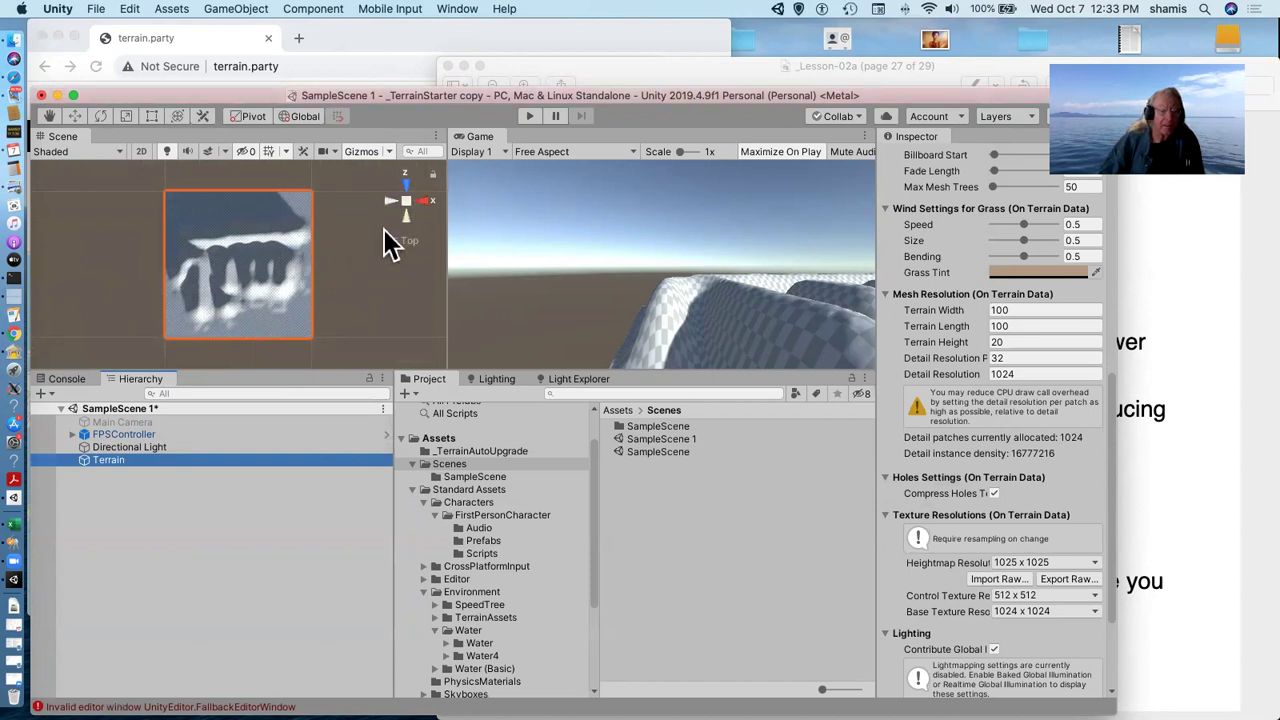
Pick _Figures/jim.raw again as the raw heightmap to import
mouse_move(194, 289)
mouse_down()
mouse_move(192, 252)
mouse_move(153, 266)
mouse_move(204, 263)
mouse_move(284, 302)
mouse_move(236, 242)
mouse_up()
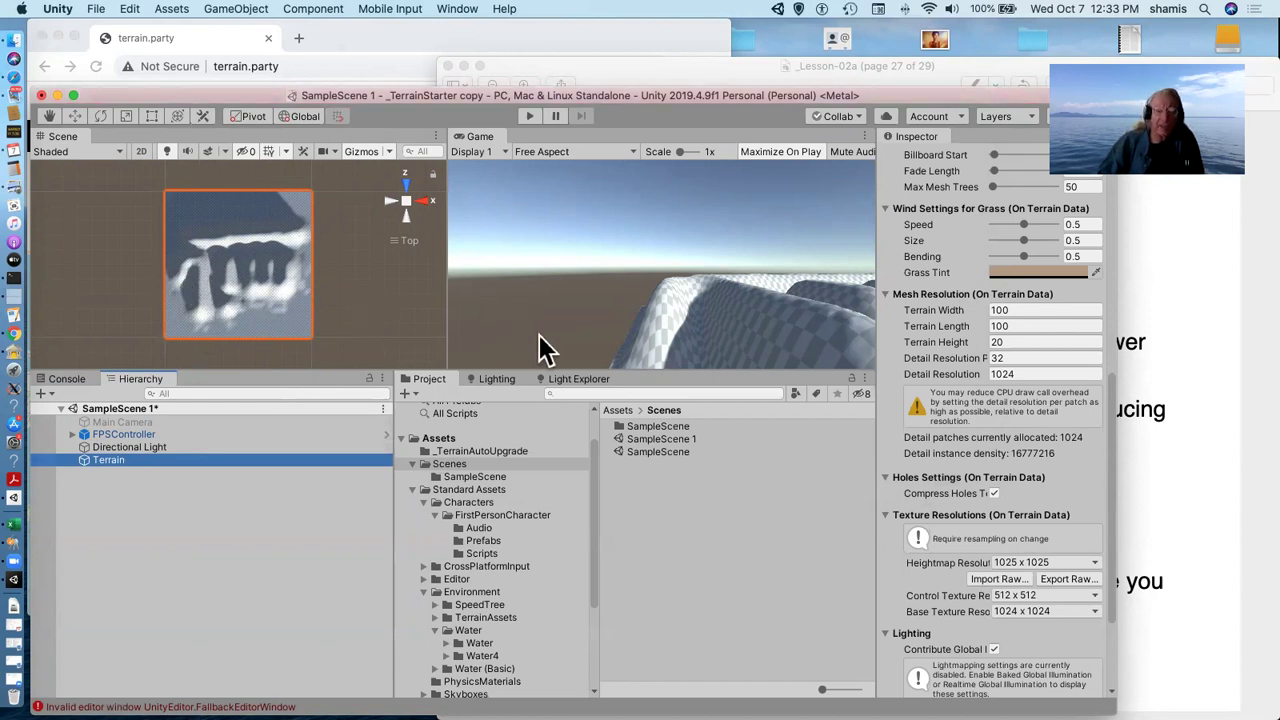
click(999, 580)
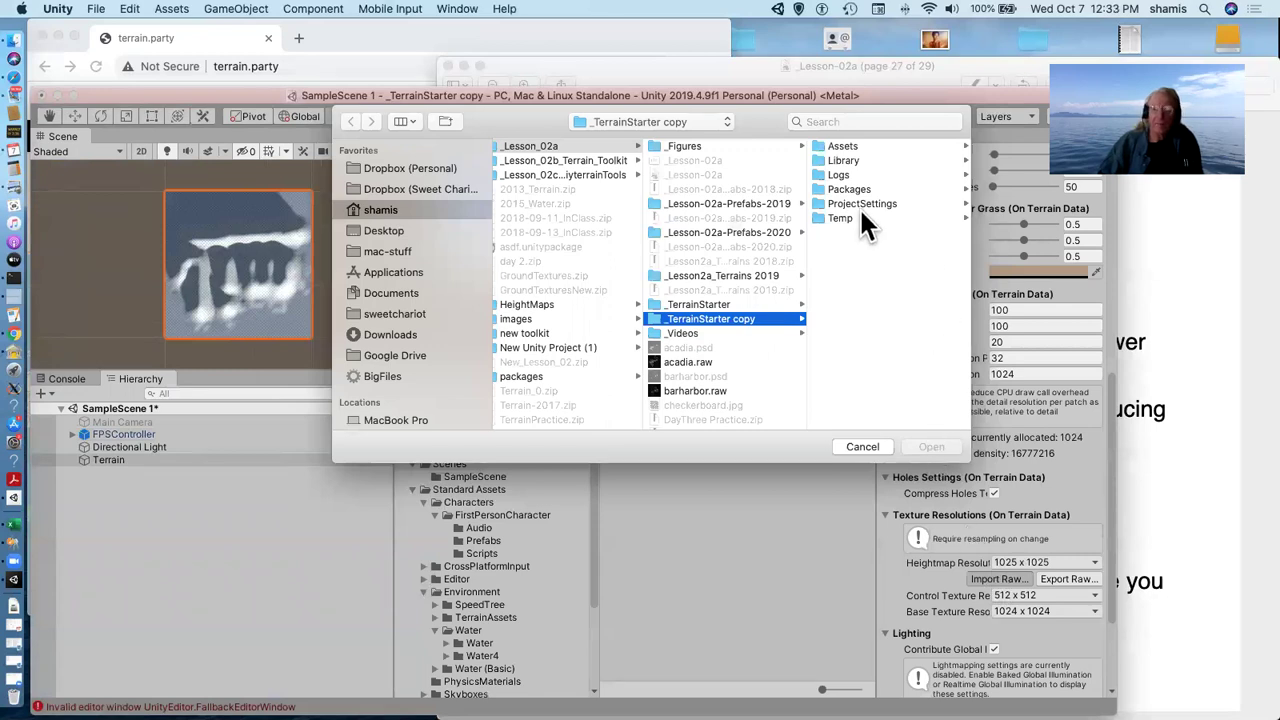
click(748, 152)
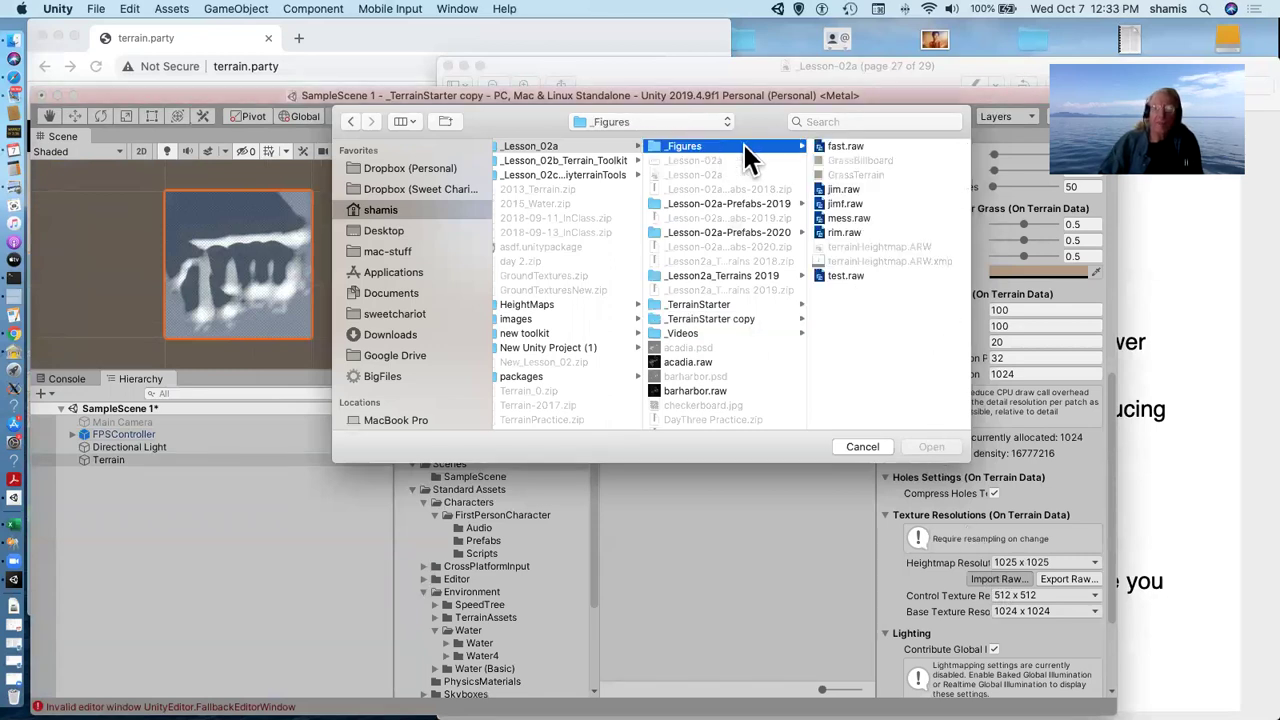
click(850, 189)
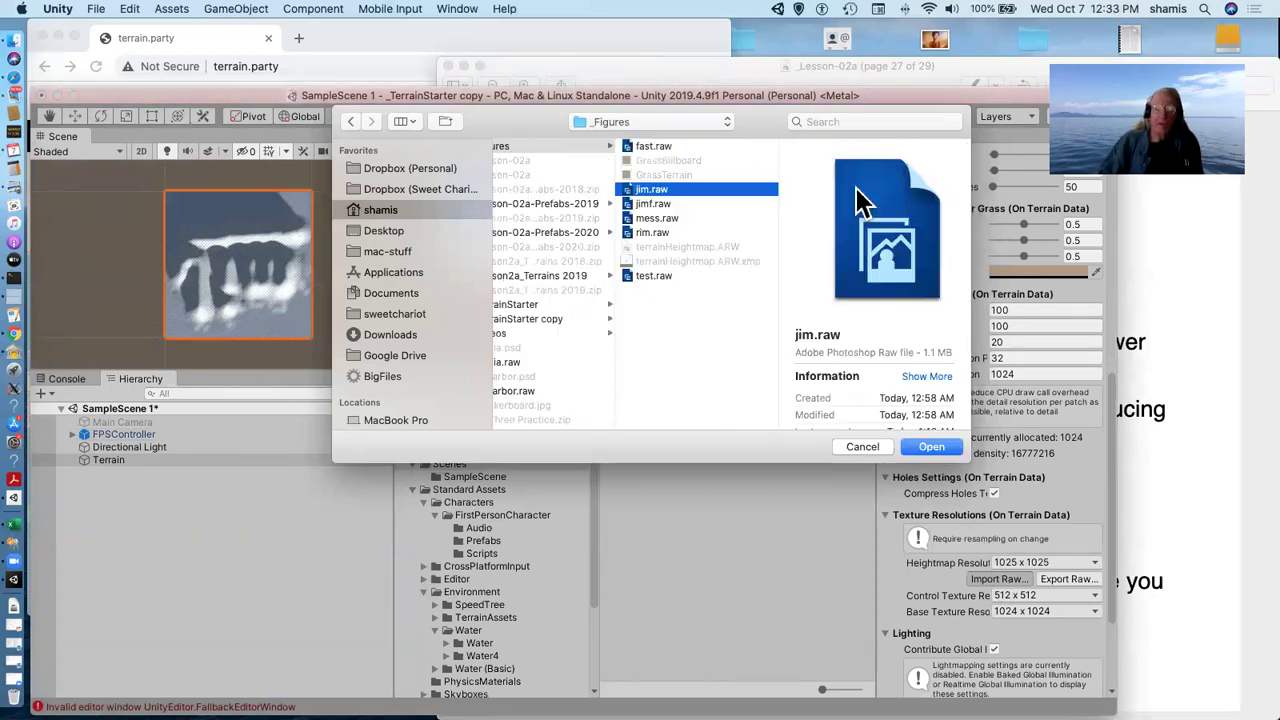
click(935, 449)
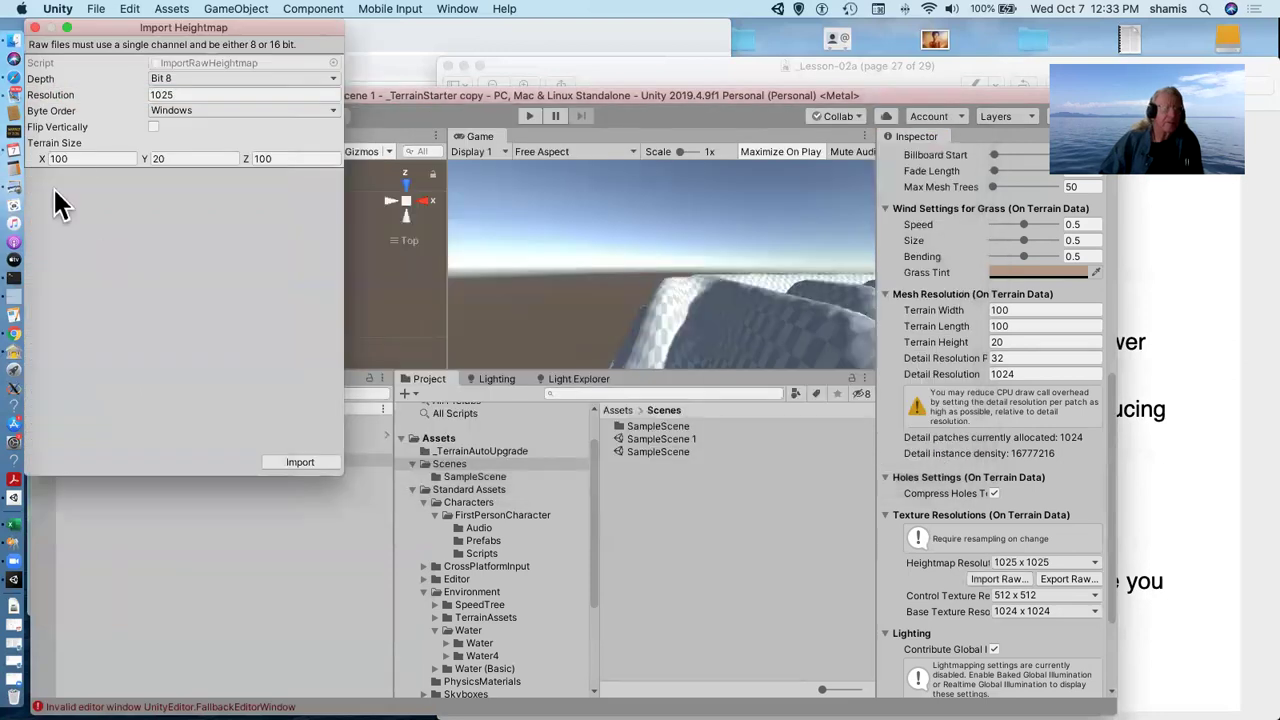
Import with Mac byte order and Flip Vertically, then orbit to view the raised 'Jim' lettering
click(170, 108)
click(184, 98)
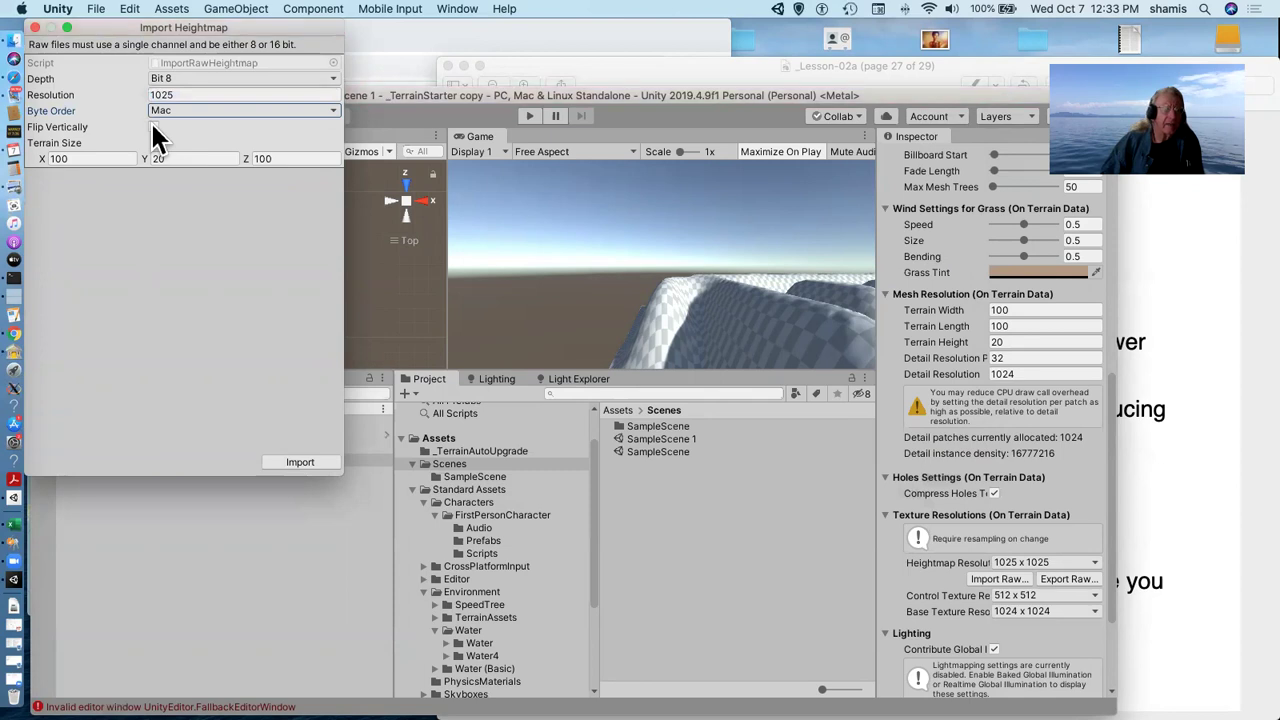
click(154, 127)
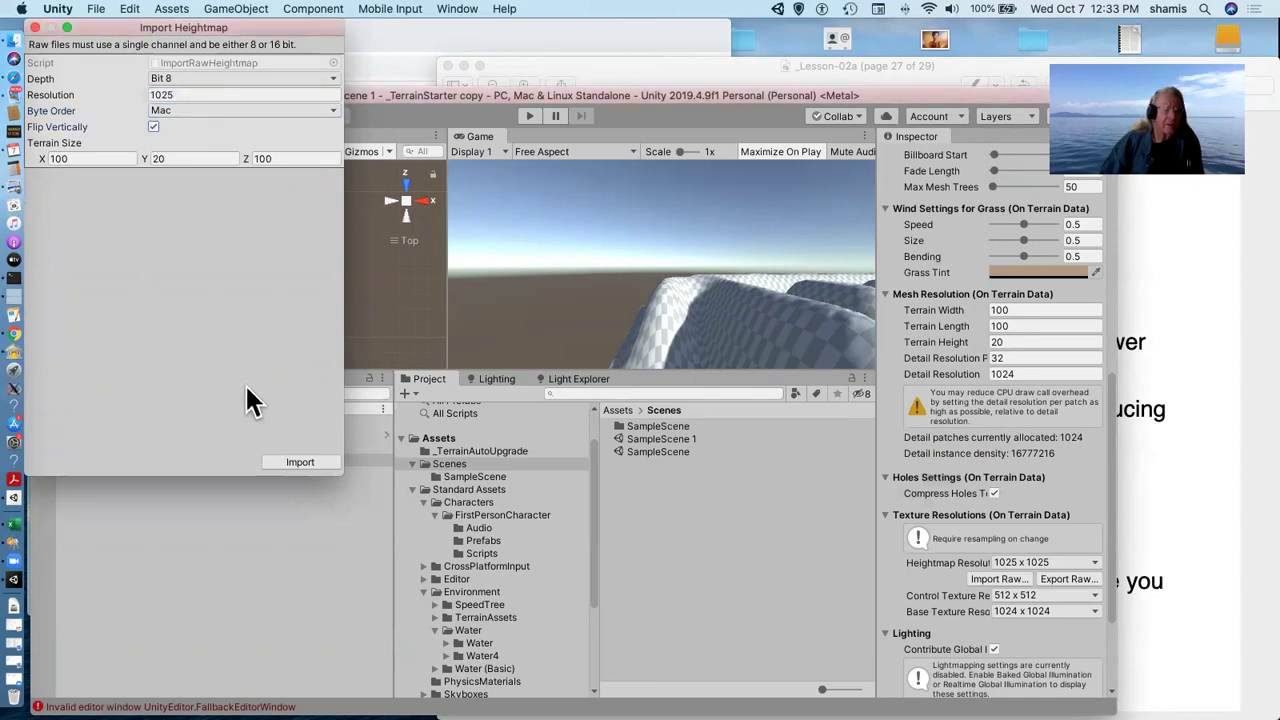
click(306, 463)
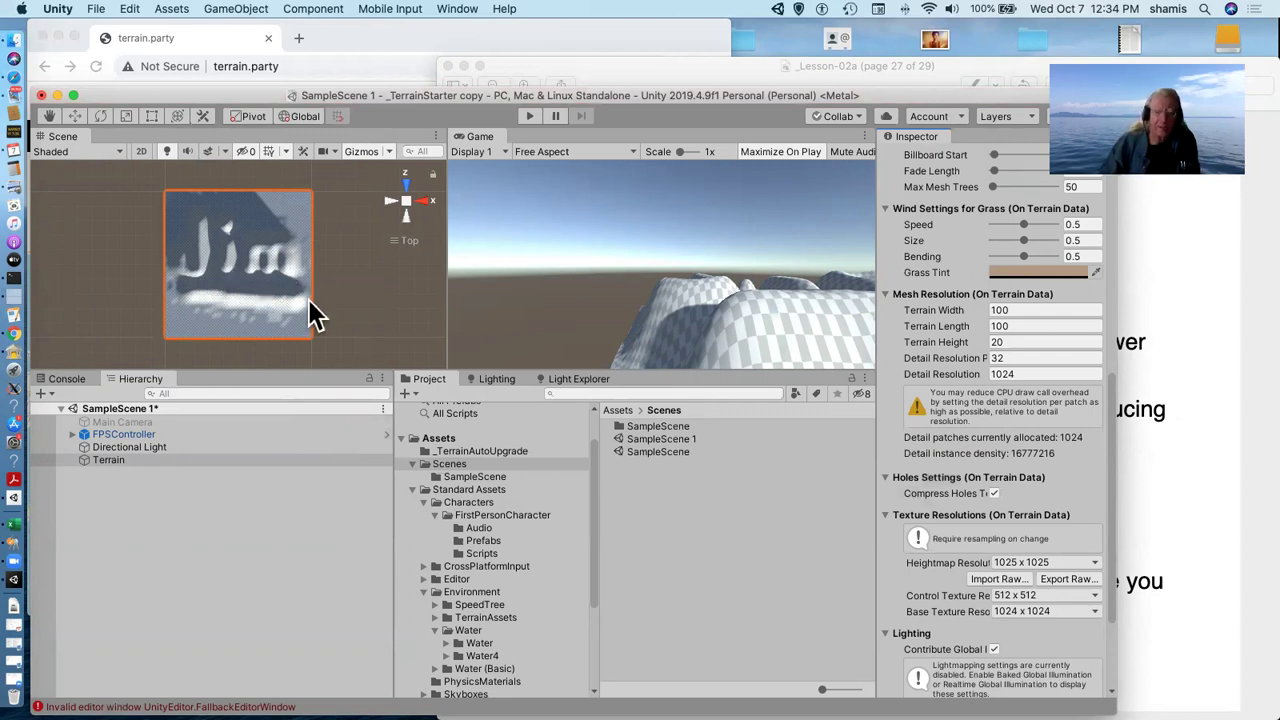
scroll(334, 287, up, 1)
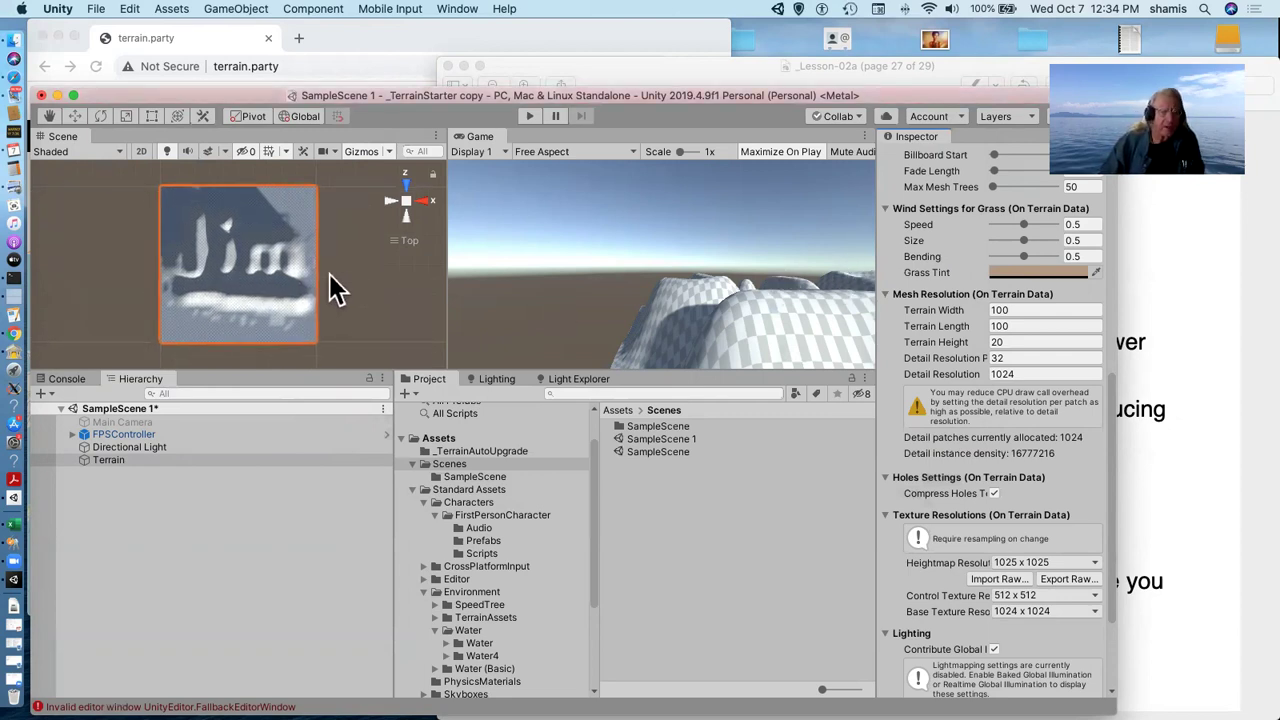
scroll(334, 287, up, 5)
alt+drag(337, 286, 368, 232)
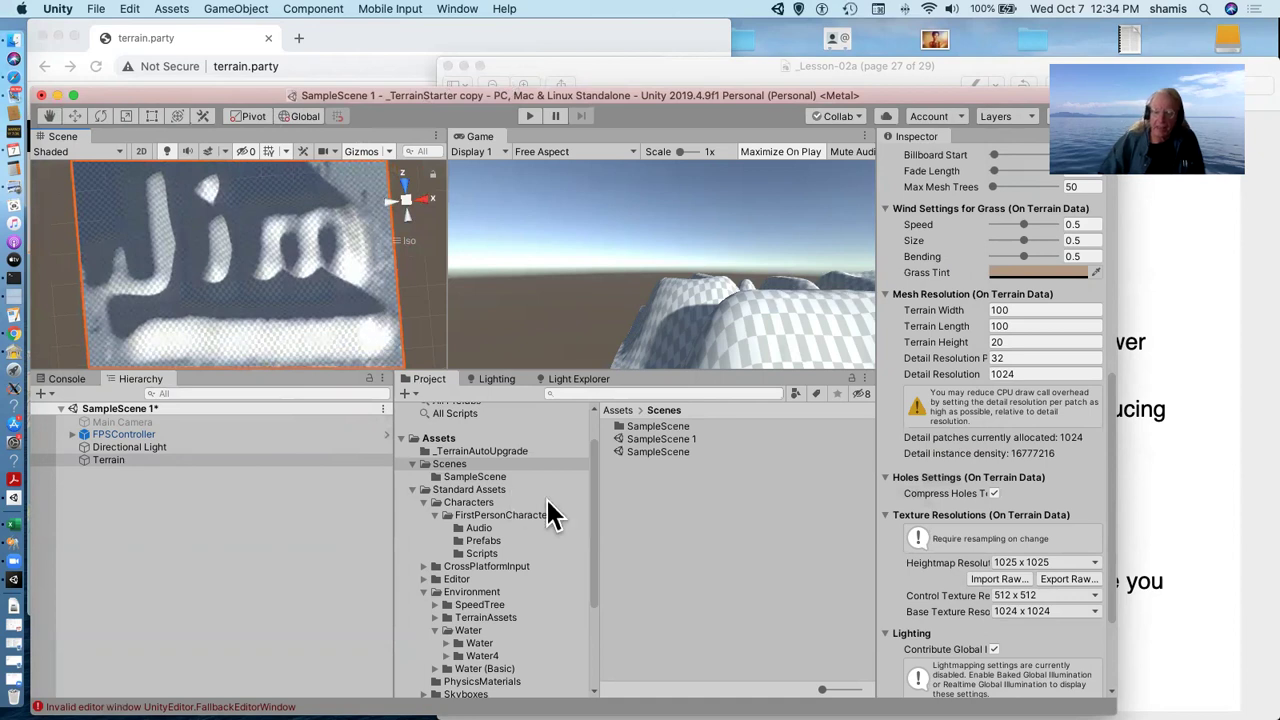
Advance the lecture slides to page 28, introducing terrain.party heightmaps
click(1182, 593)
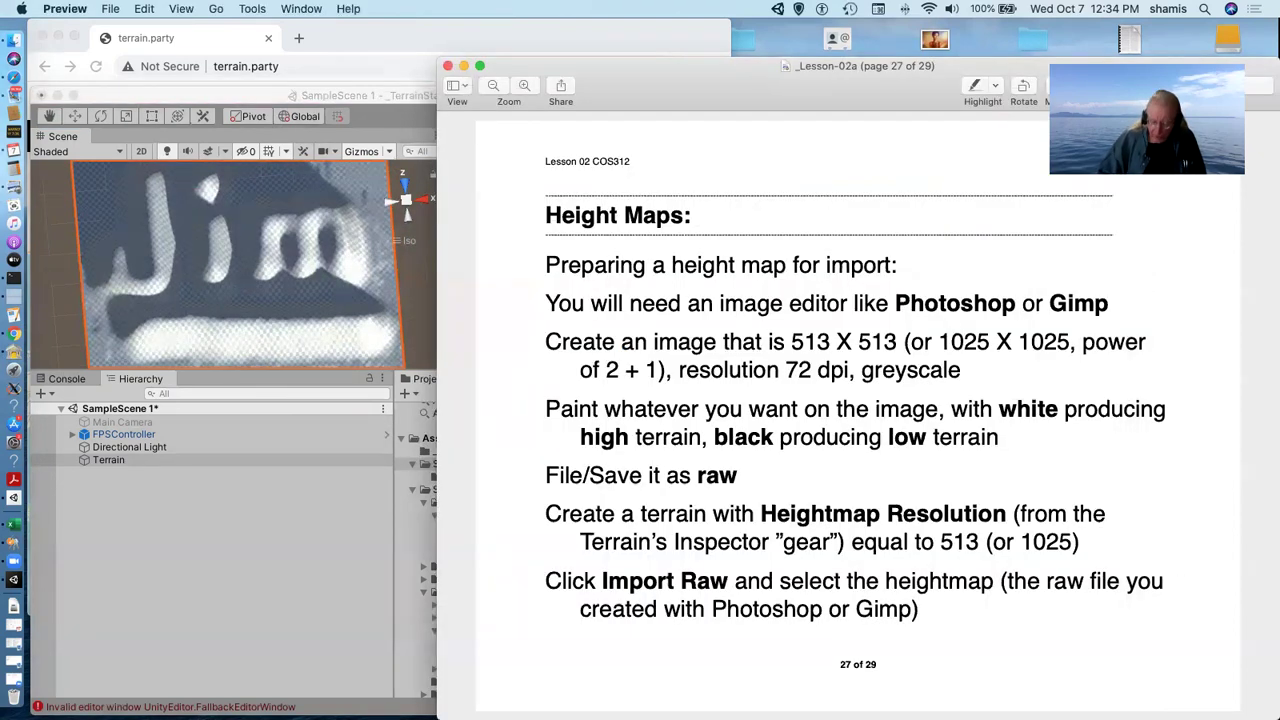
key(Down)
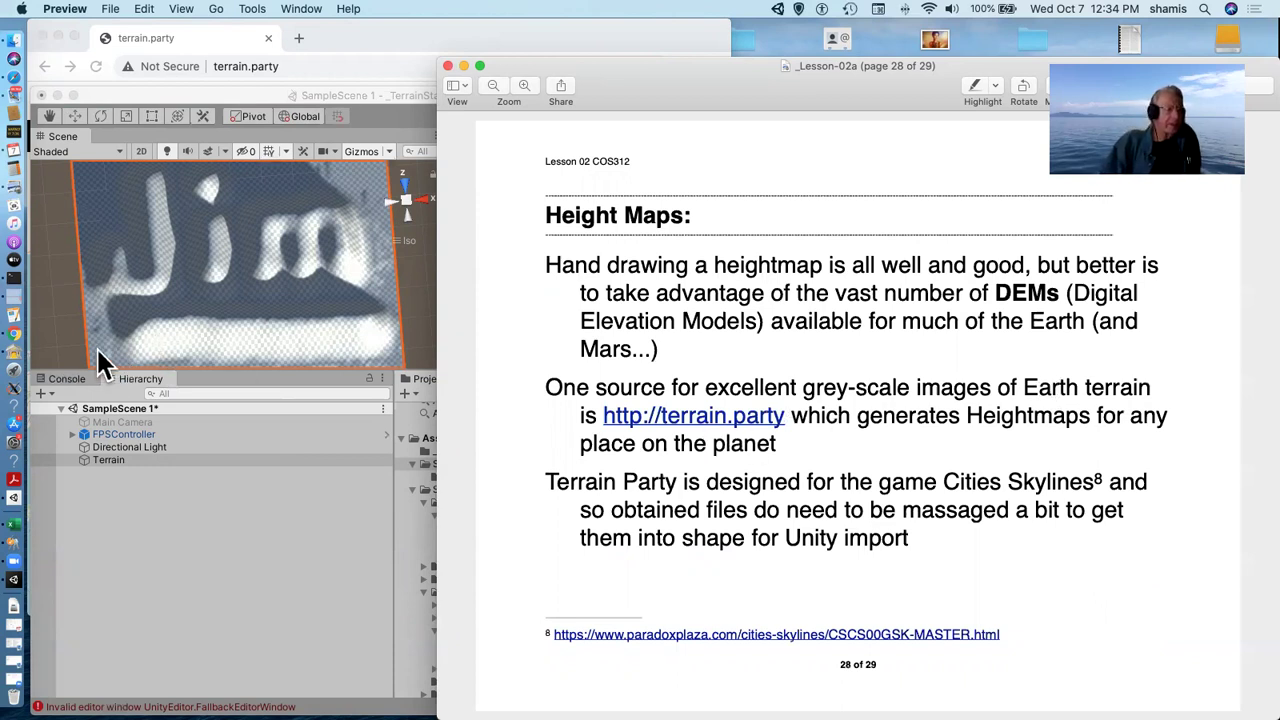
On terrain.party, place a 32 km selection square over Mount Desert Island, then return to the slides
click(16, 334)
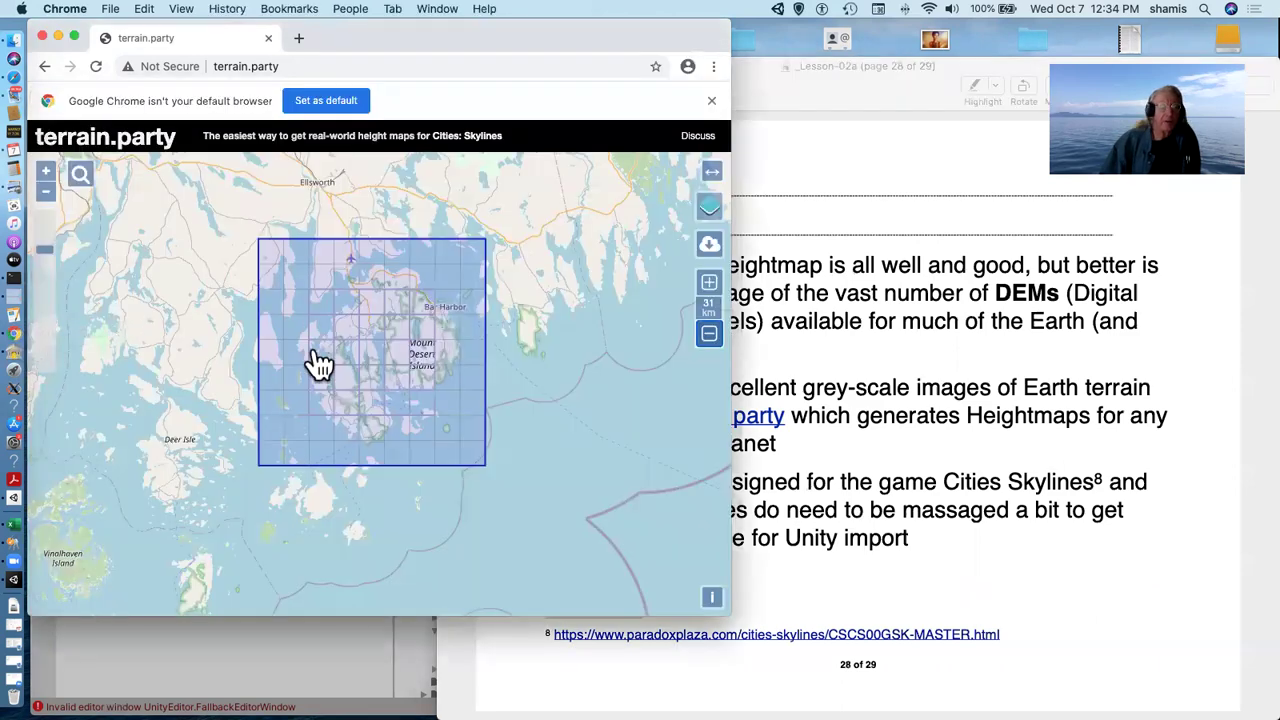
scroll(622, 356, down, 2)
scroll(622, 357, down, 1)
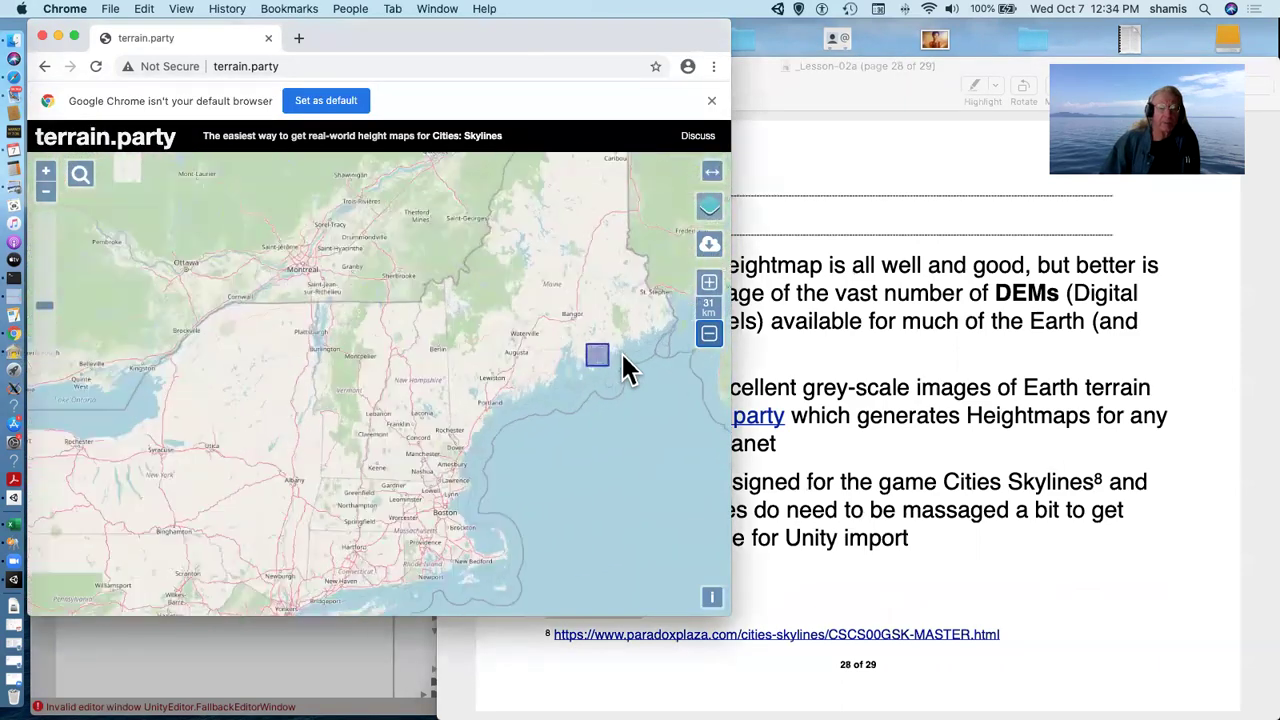
scroll(622, 357, up, 3)
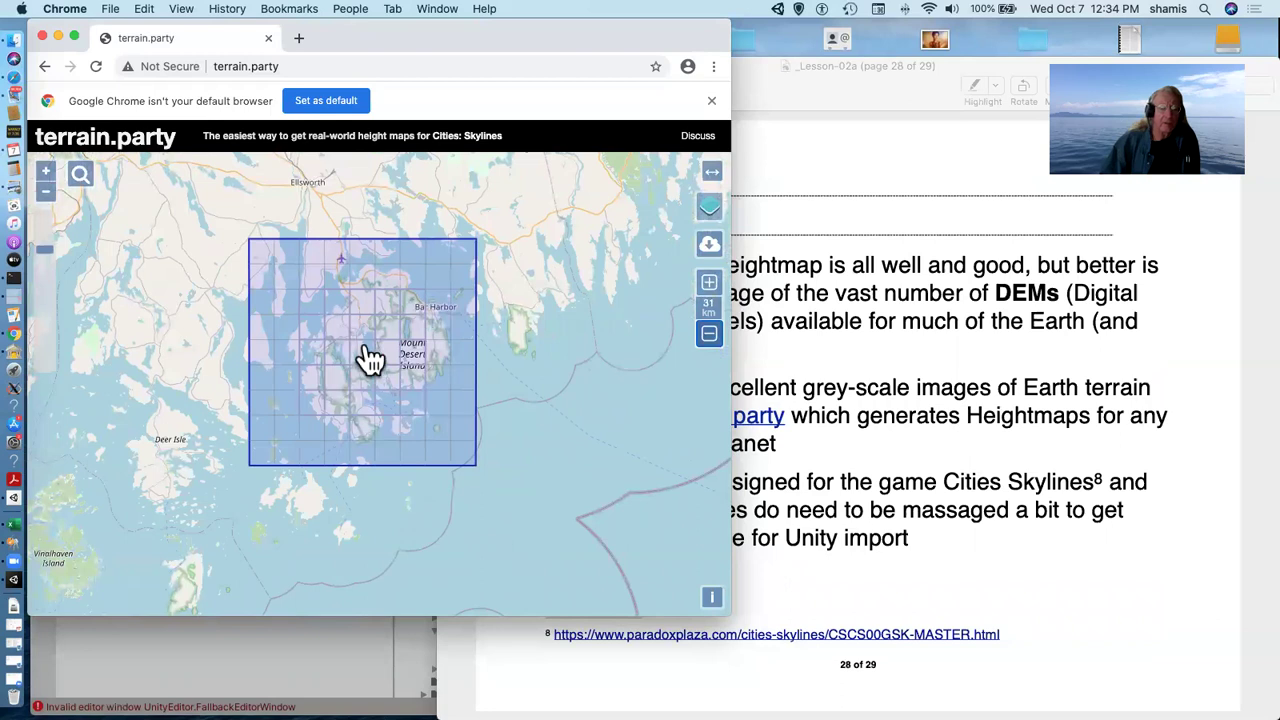
mouse_move(366, 357)
mouse_down()
mouse_move(417, 380)
mouse_move(360, 337)
mouse_move(414, 365)
mouse_move(373, 363)
mouse_up()
click(709, 282)
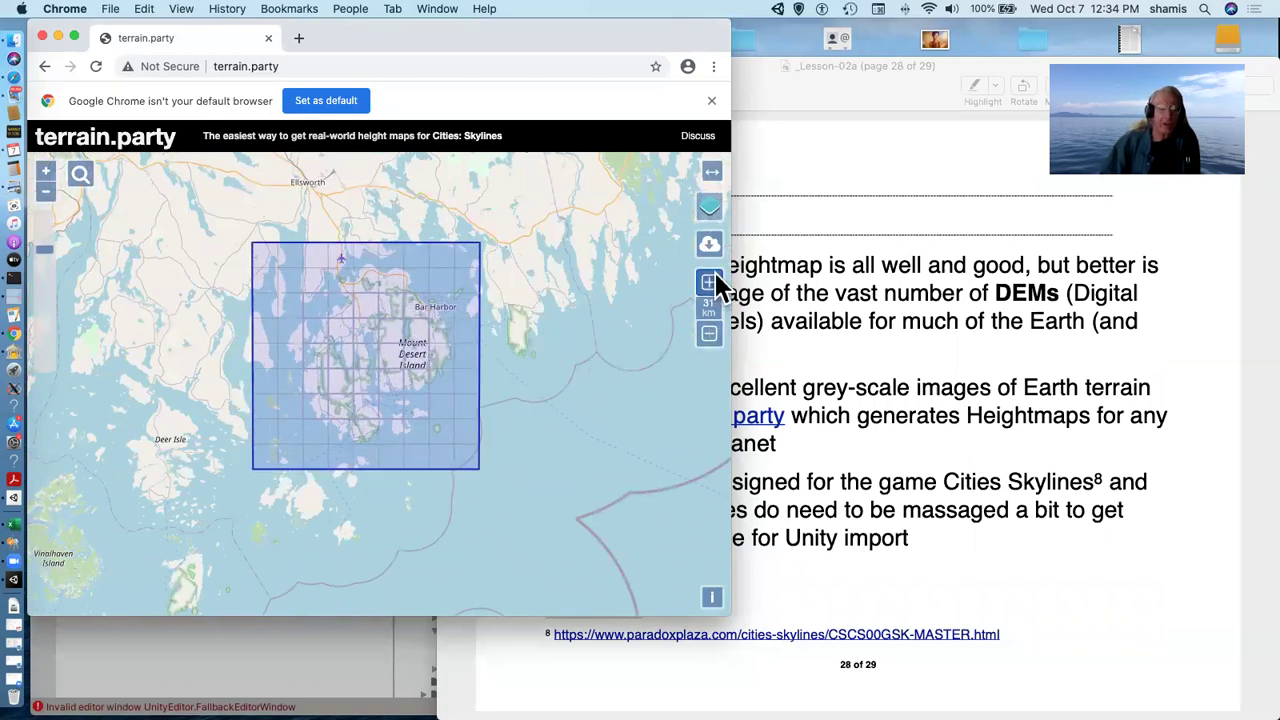
click(709, 282)
click(708, 336)
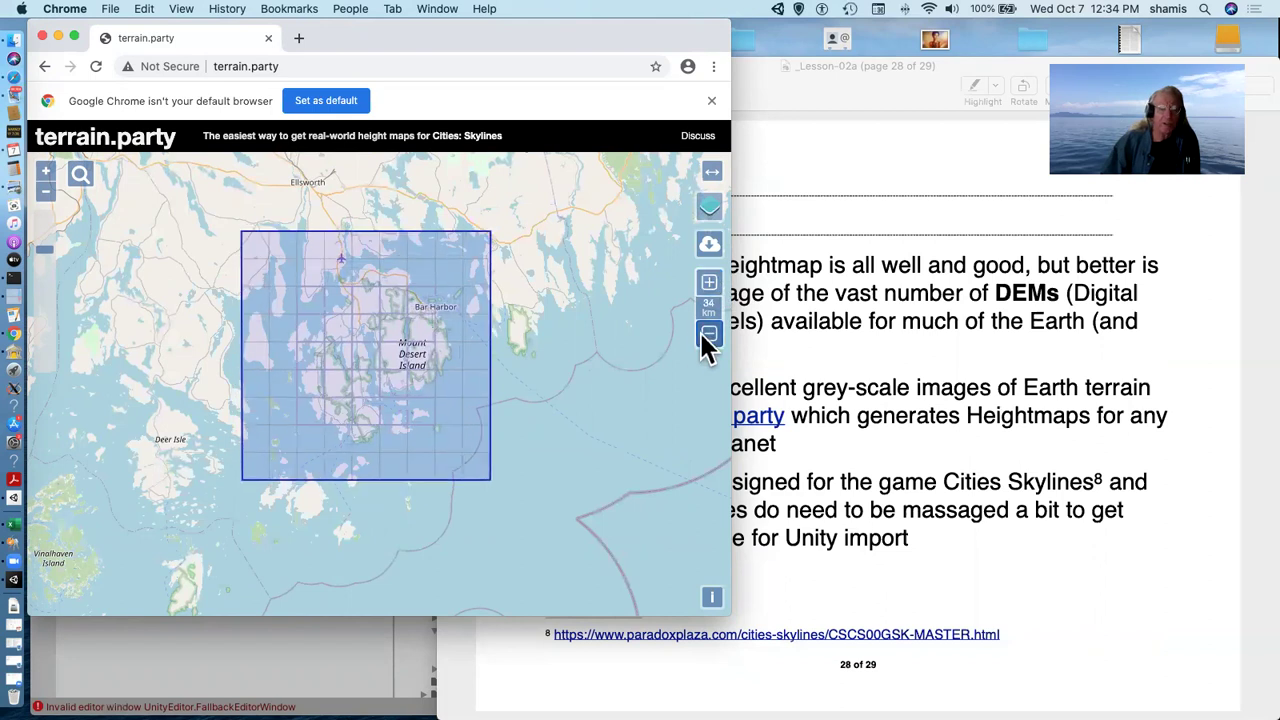
click(708, 336)
click(708, 336)
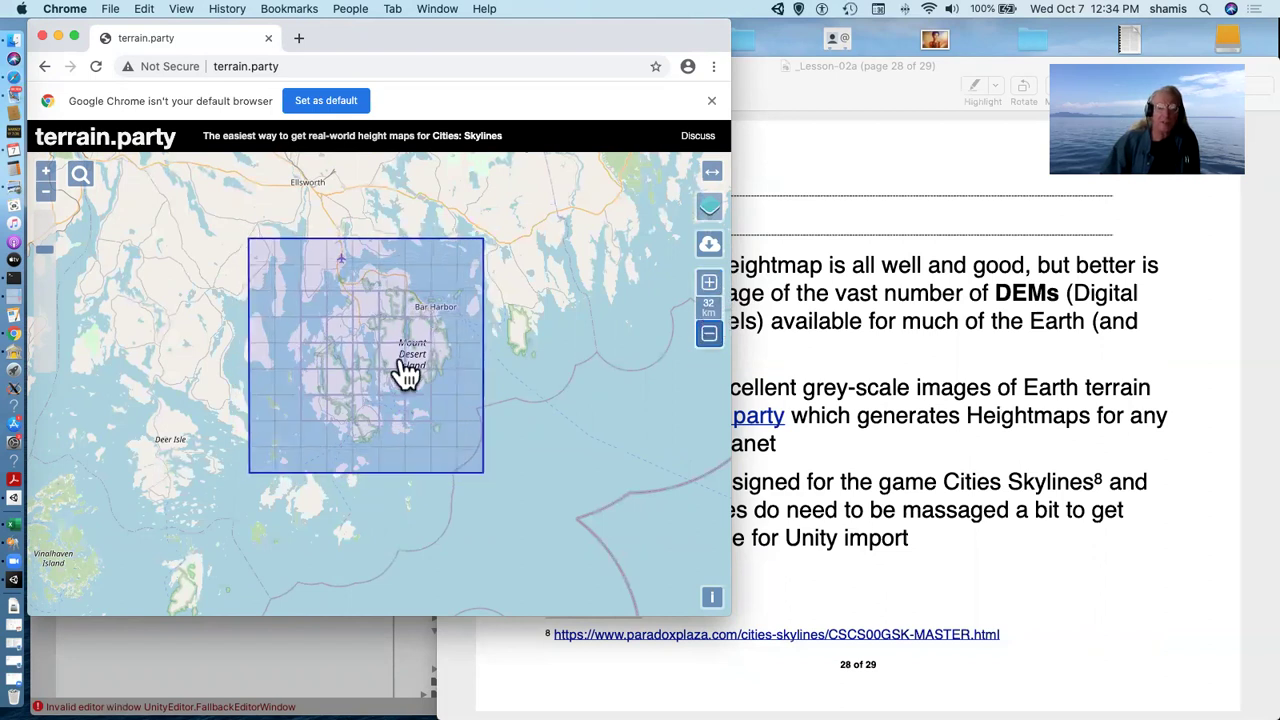
drag(337, 366, 345, 366)
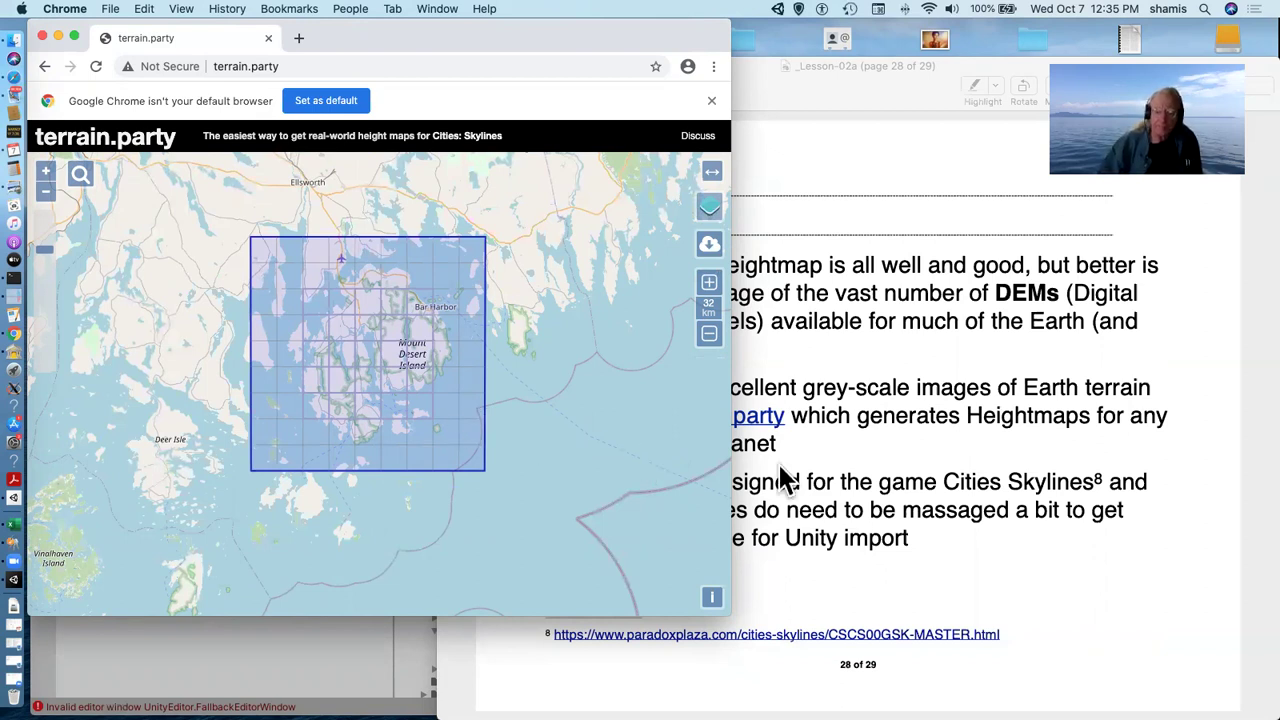
click(838, 474)
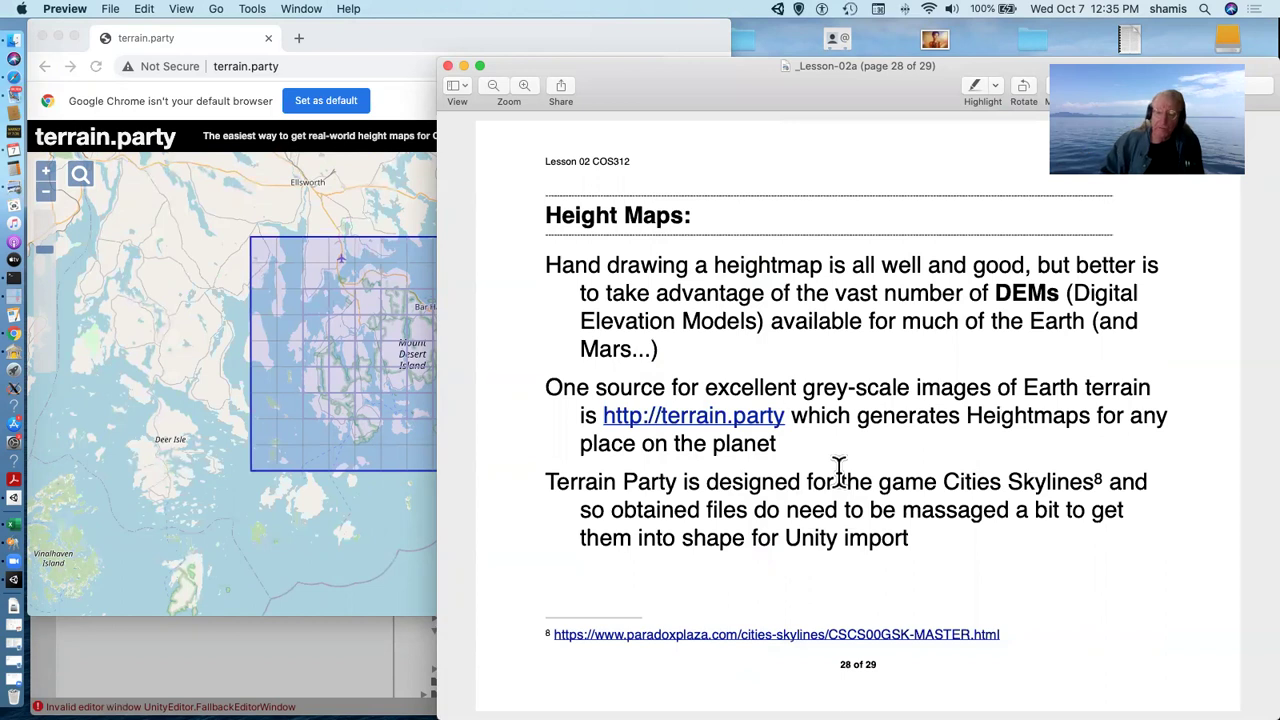
View the page 29 heightmap example slide, return to page 28, and bring Unity forward
key(Right)
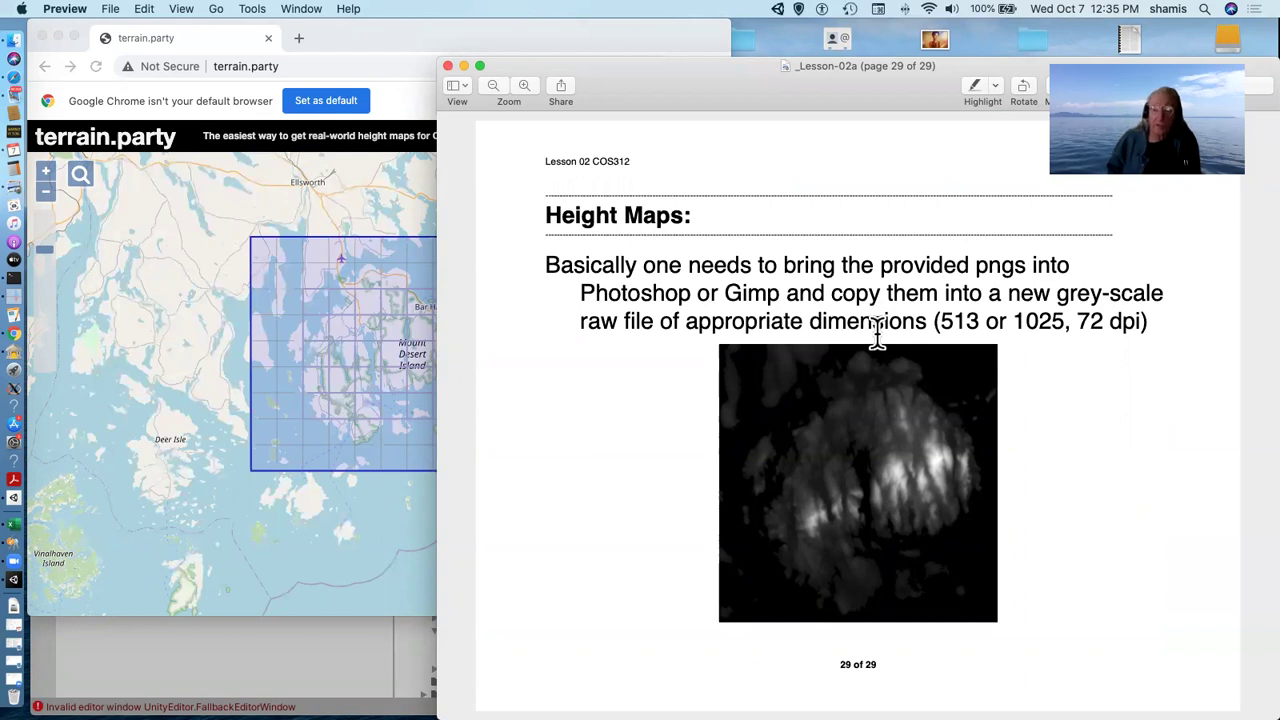
key(Up)
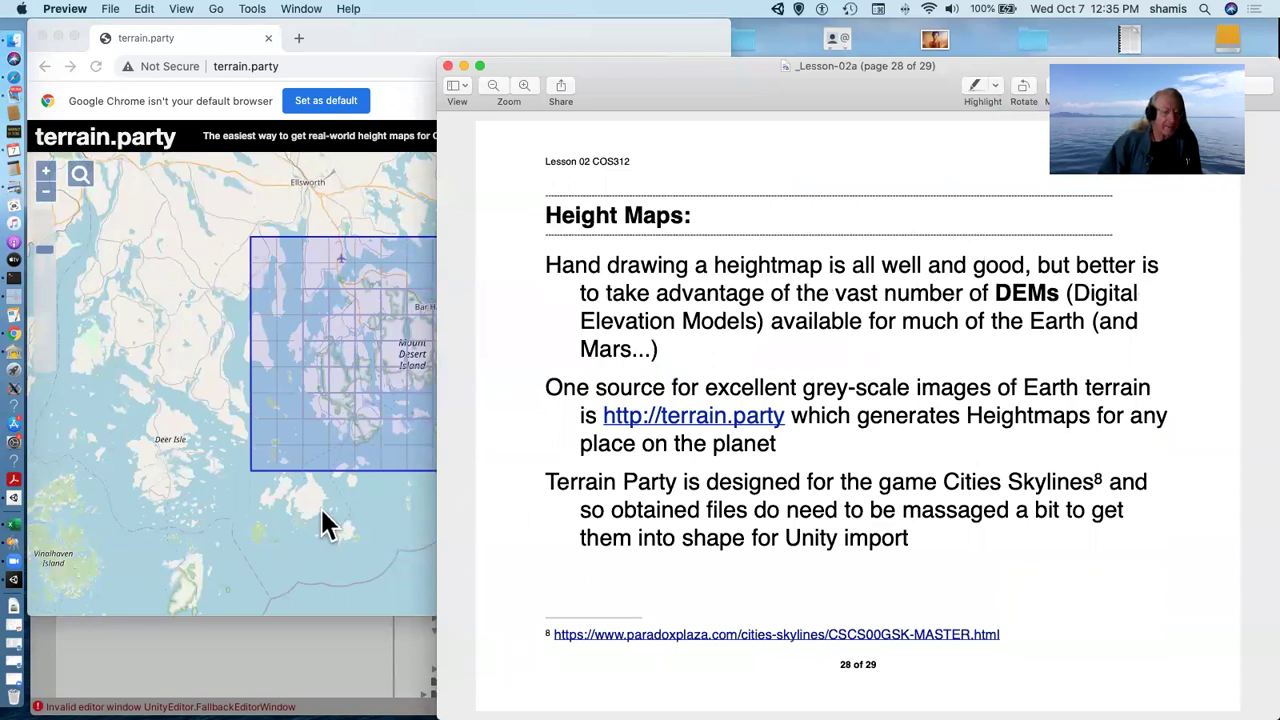
click(309, 651)
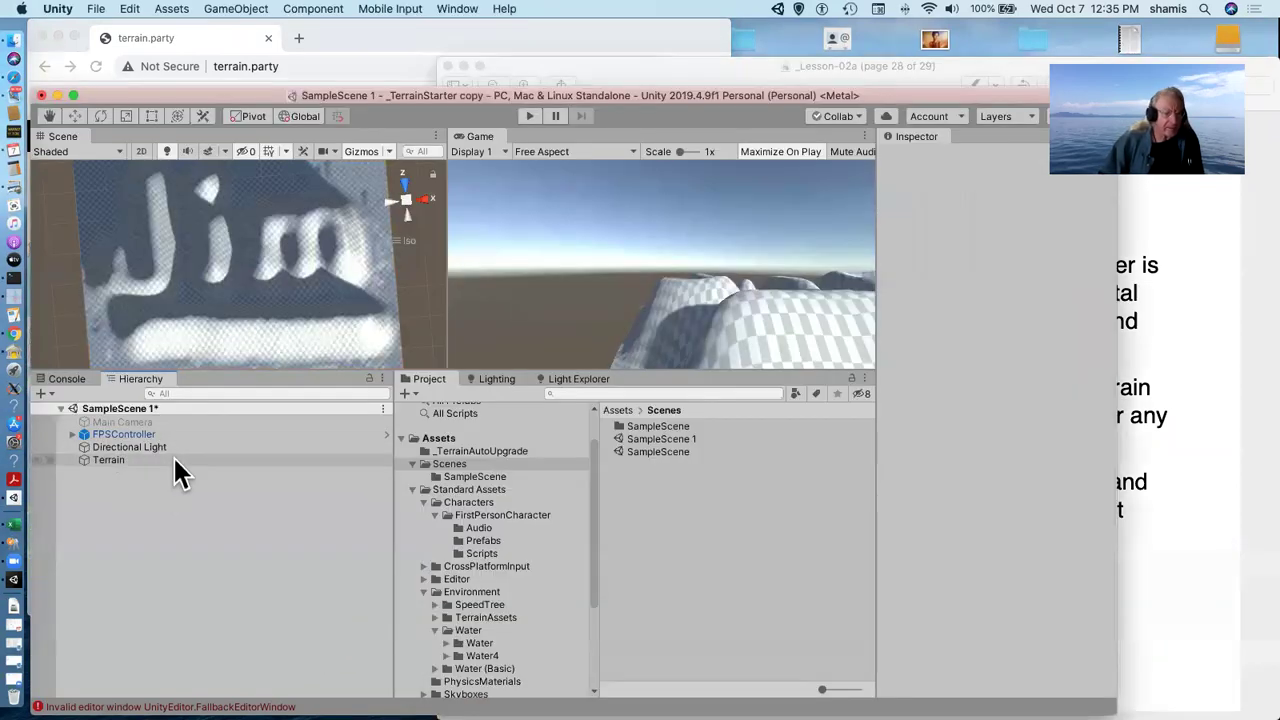
Select the Terrain and choose _Figures/test.raw as the raw heightmap to import
click(109, 459)
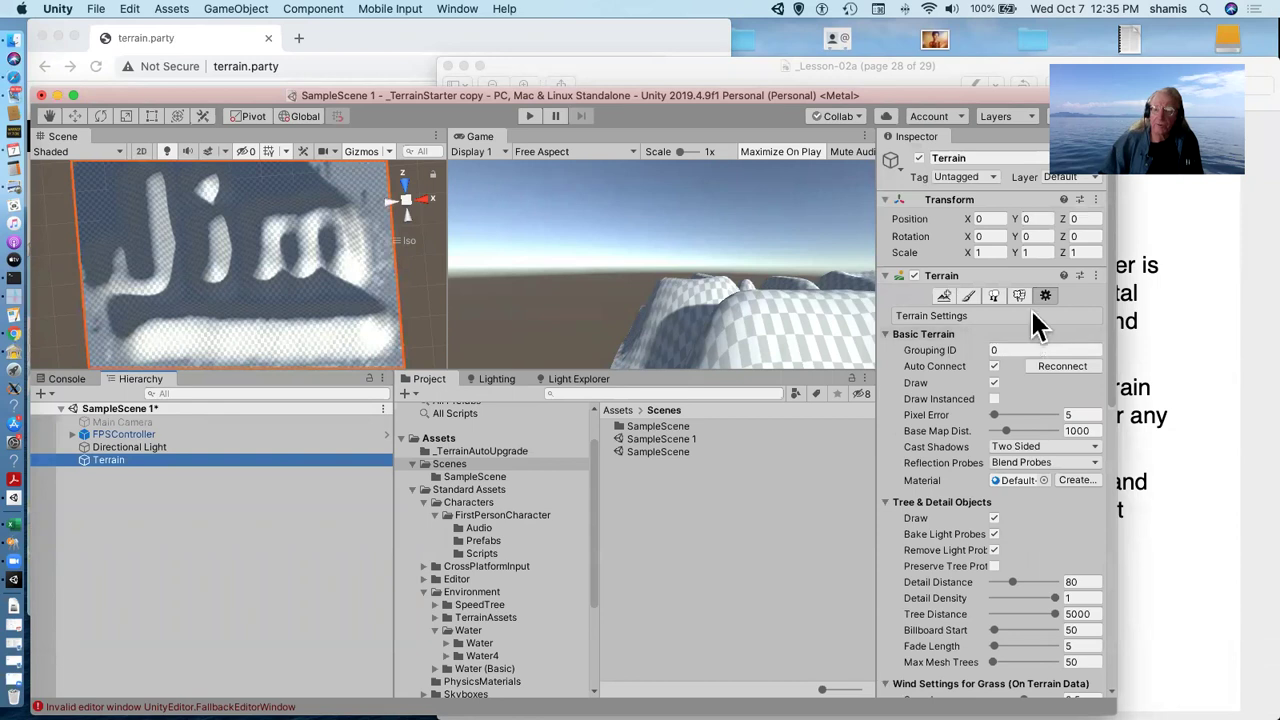
scroll(1051, 495, down, 5)
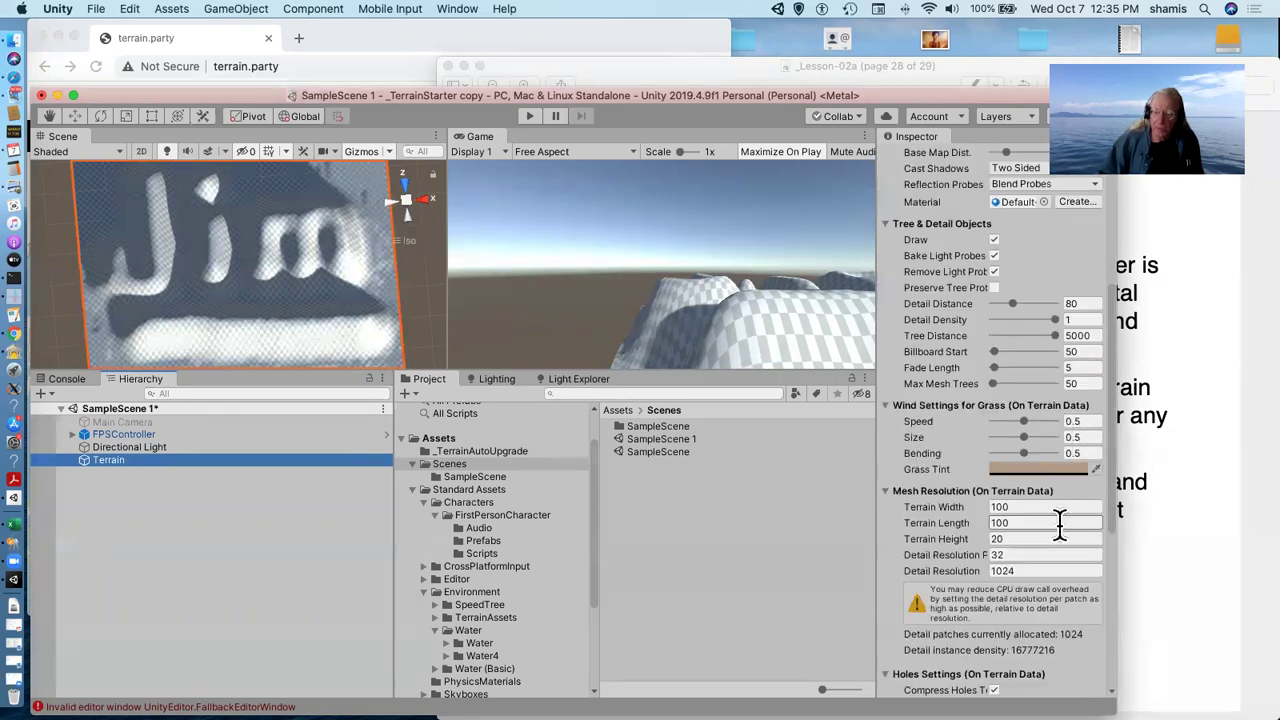
scroll(1060, 525, down, 5)
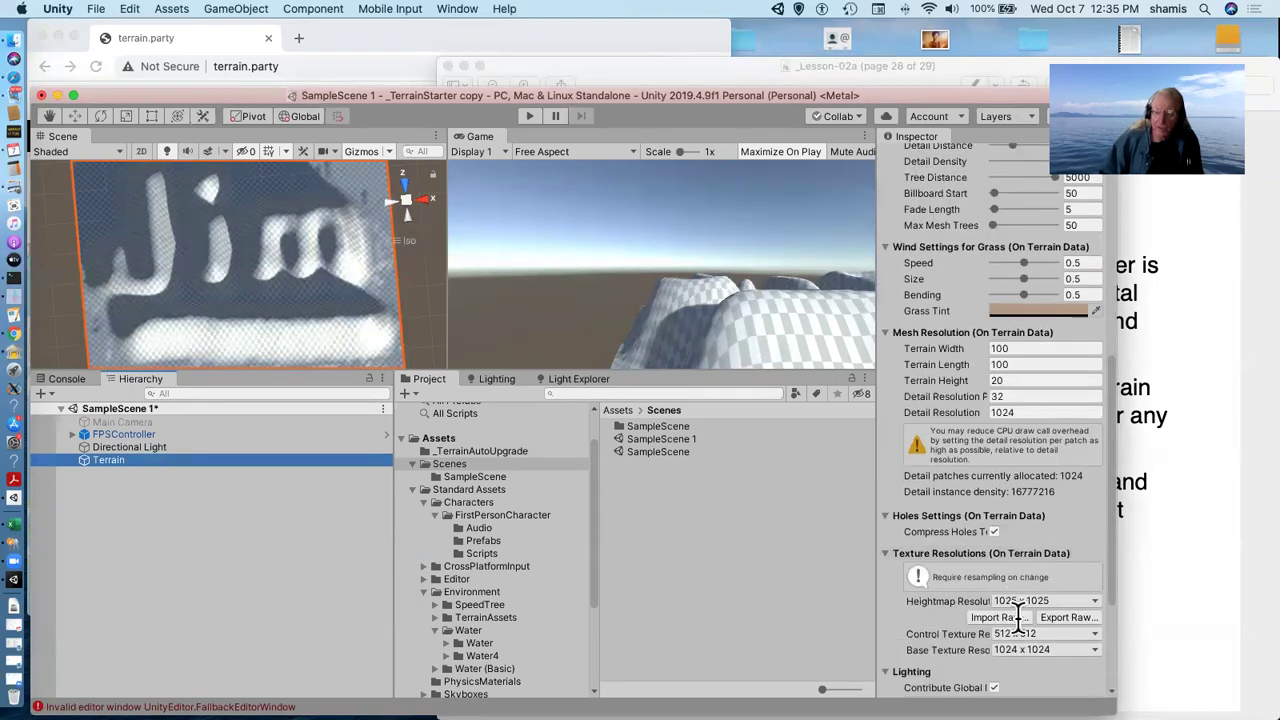
click(1008, 616)
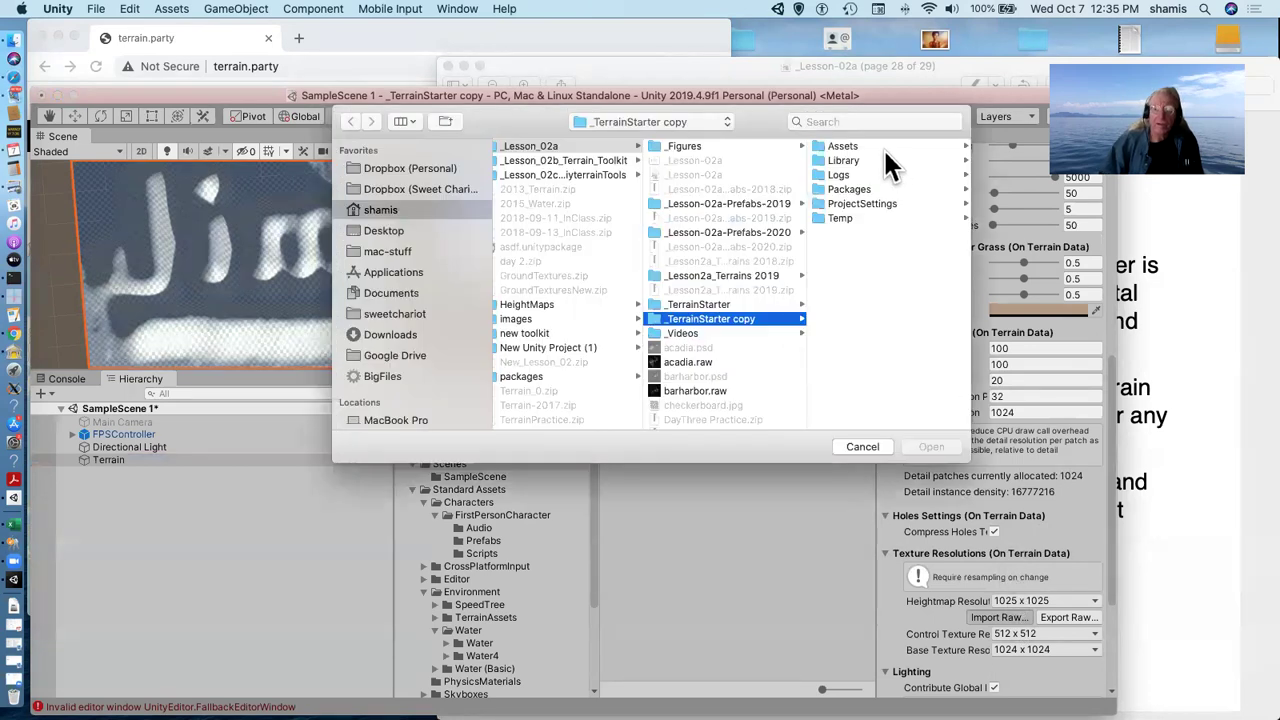
click(738, 146)
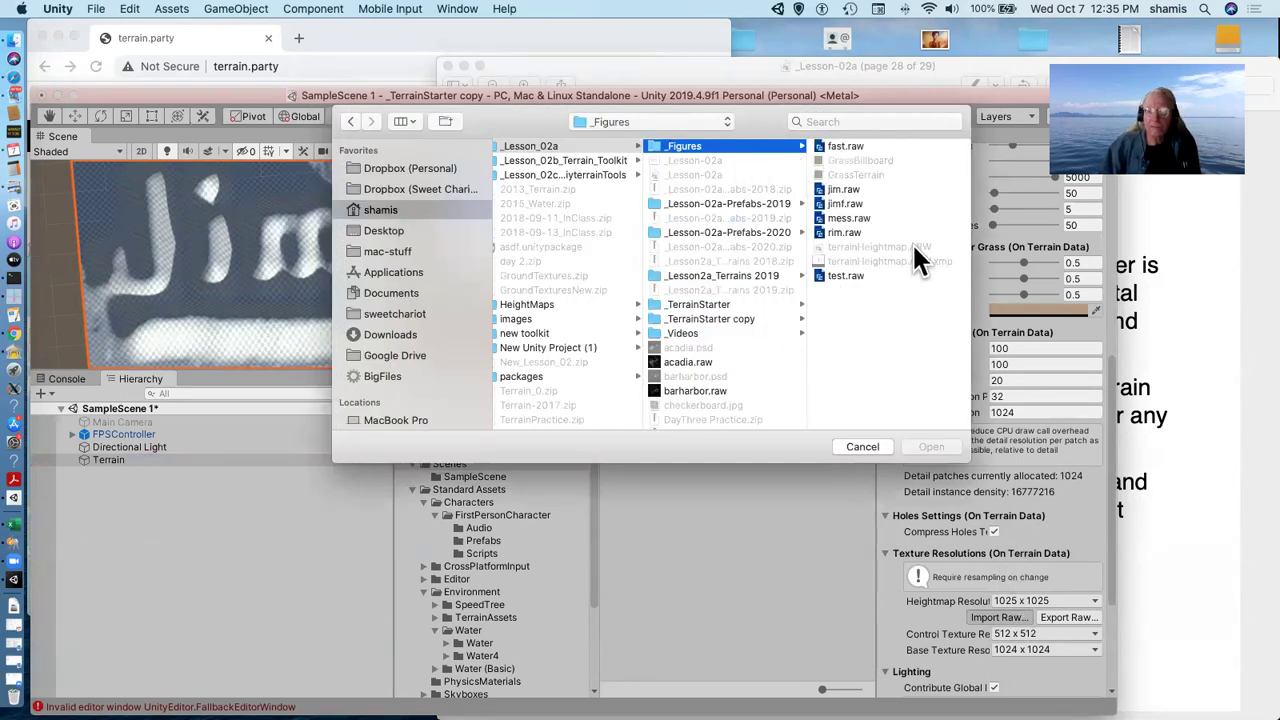
click(843, 278)
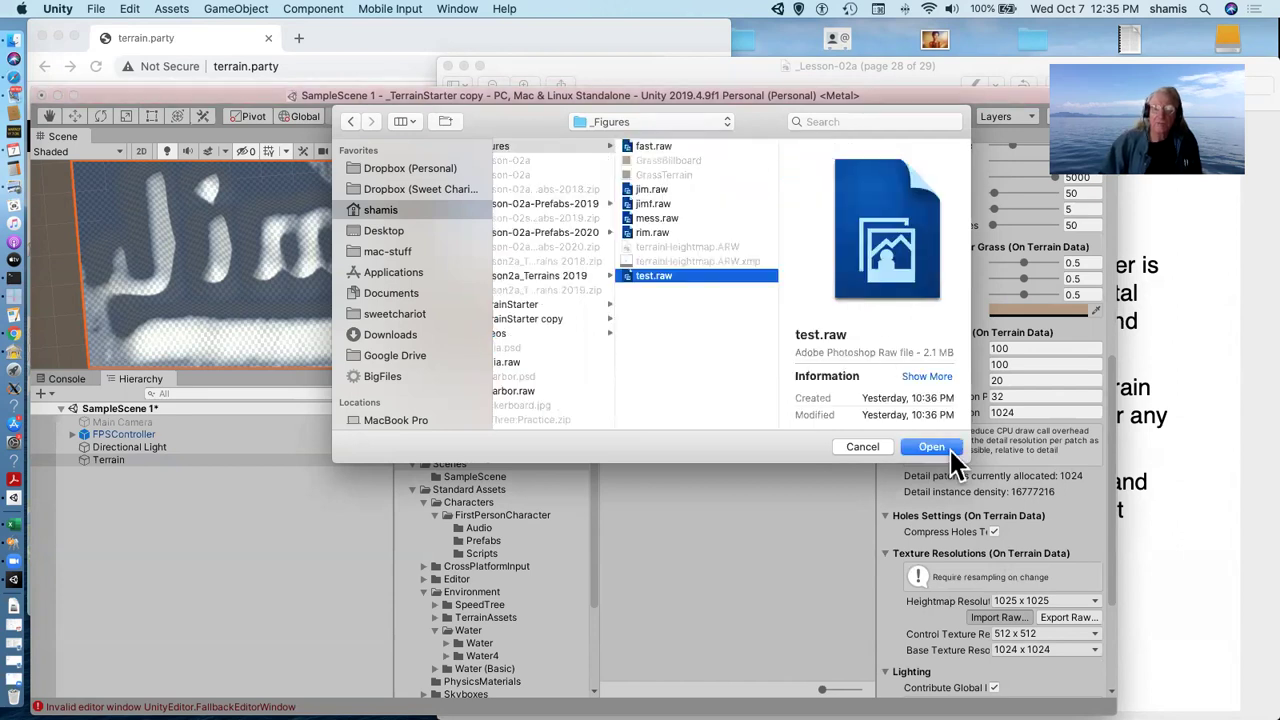
click(928, 448)
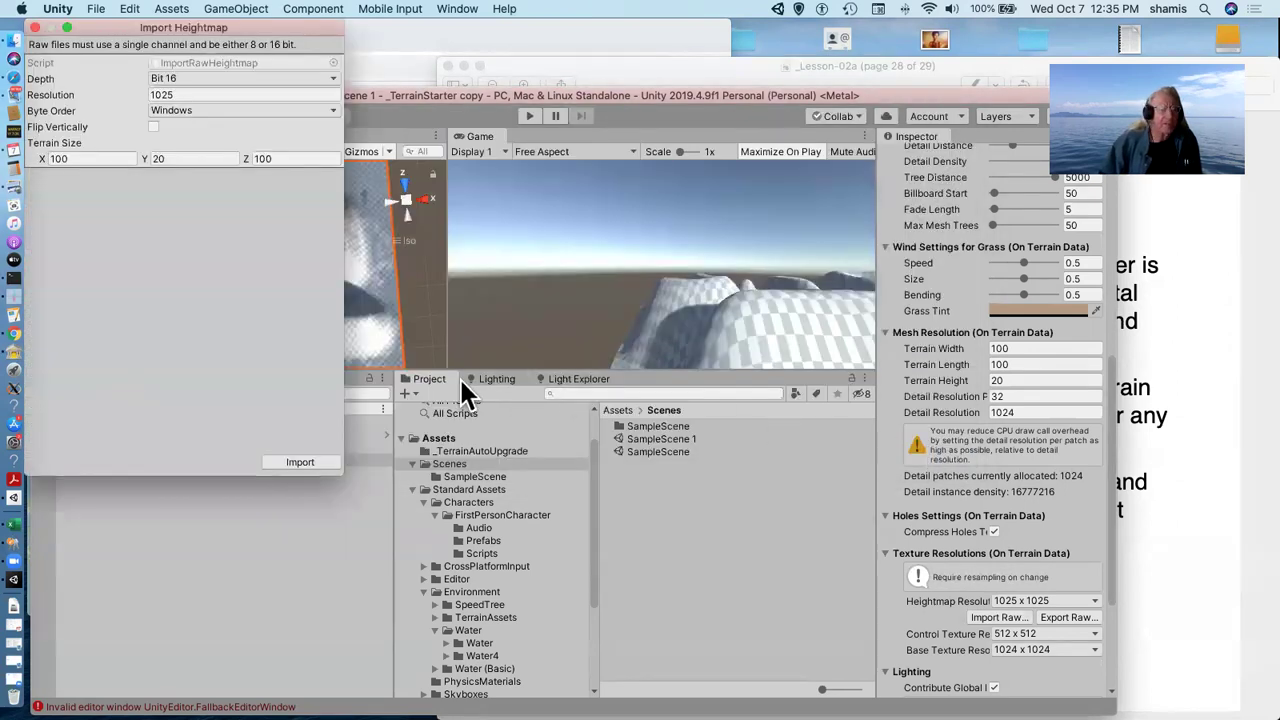
Set the heightmap import to Mac byte order and flip it vertically
click(305, 110)
click(255, 98)
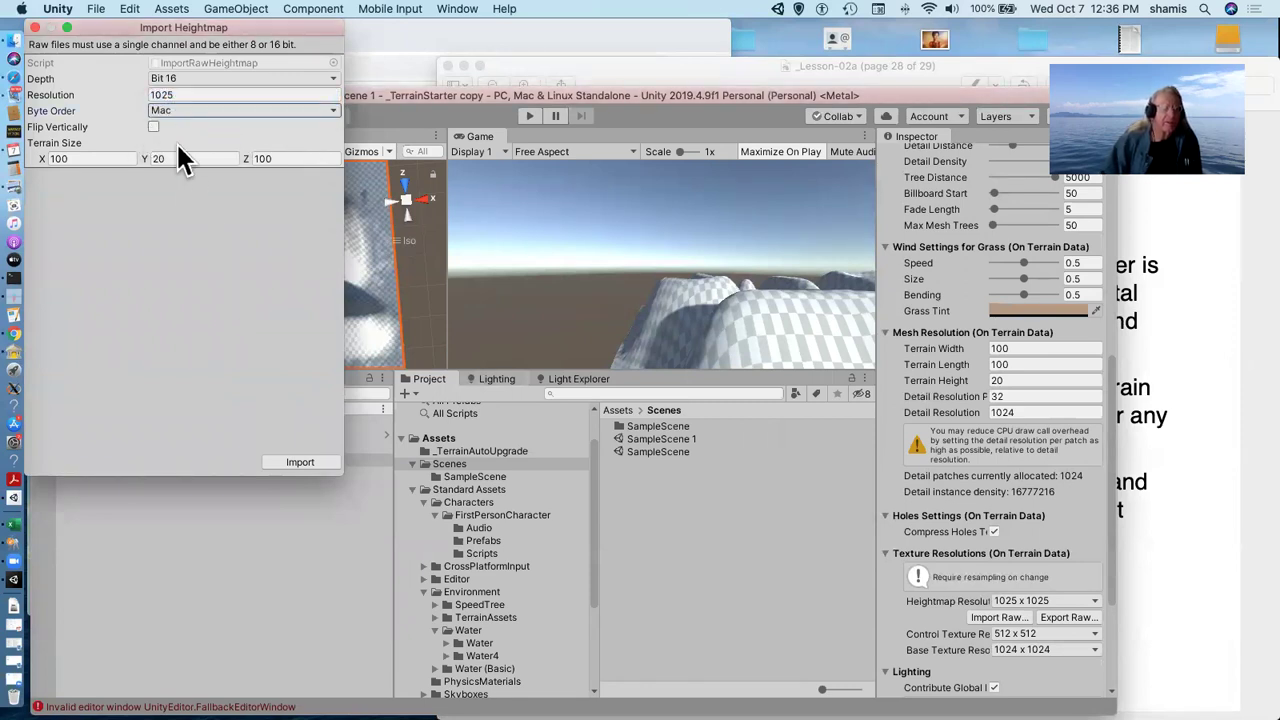
click(153, 127)
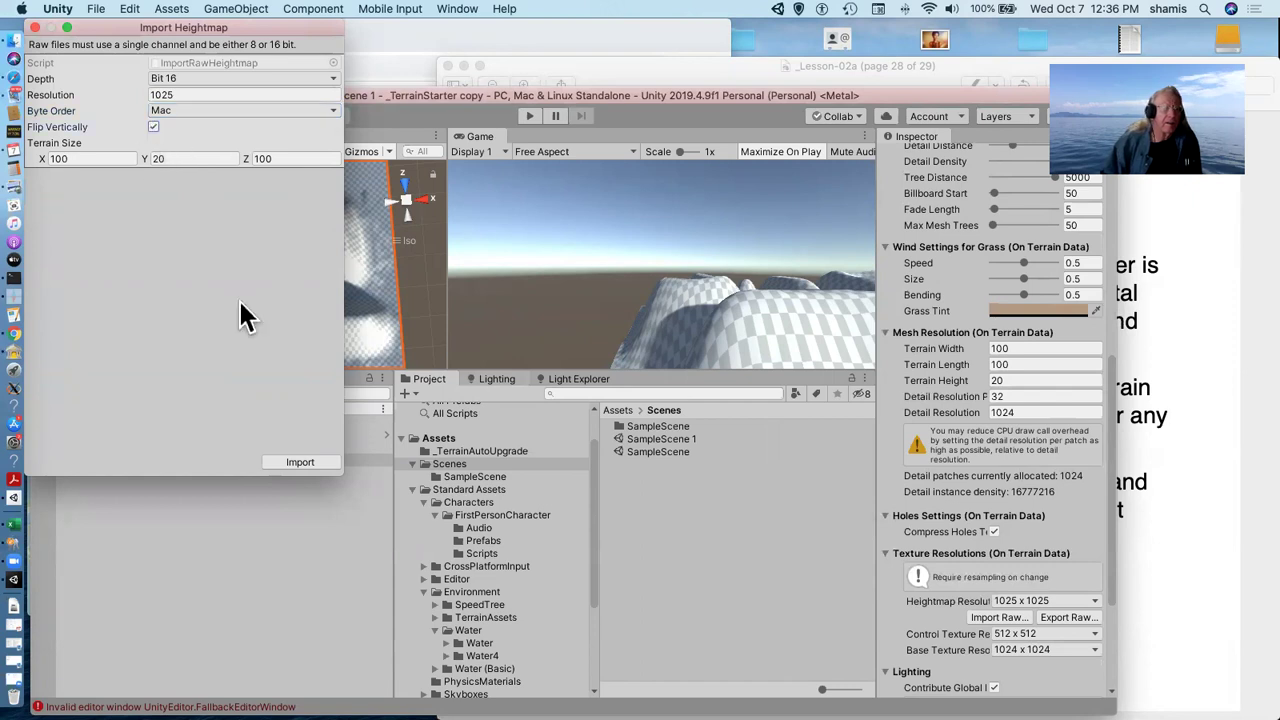
click(300, 462)
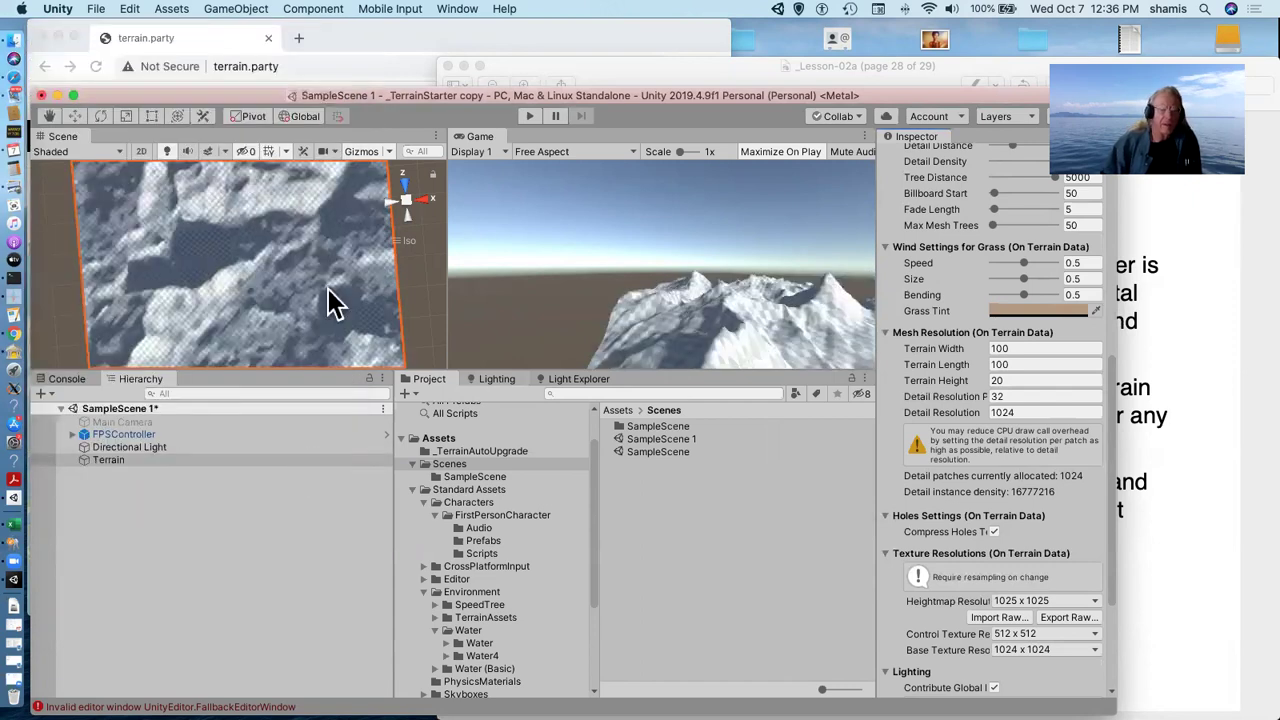
scroll(329, 277, down, 5)
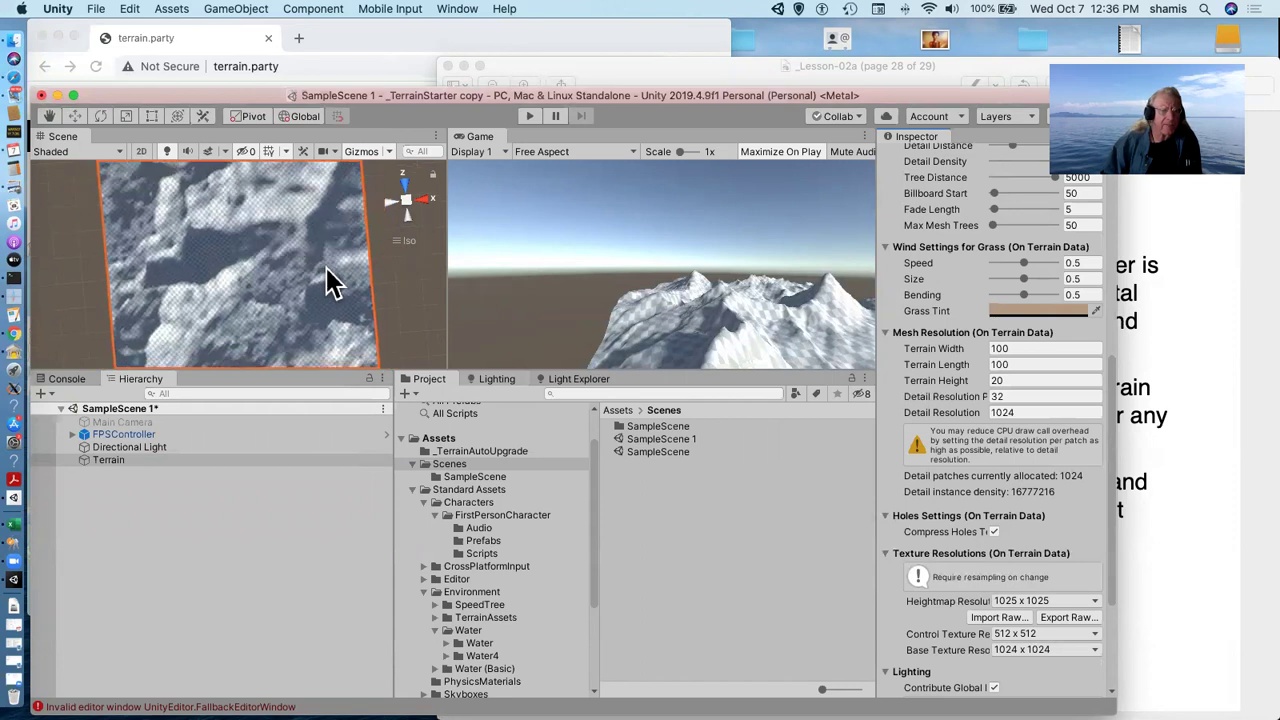
scroll(326, 267, up, 6)
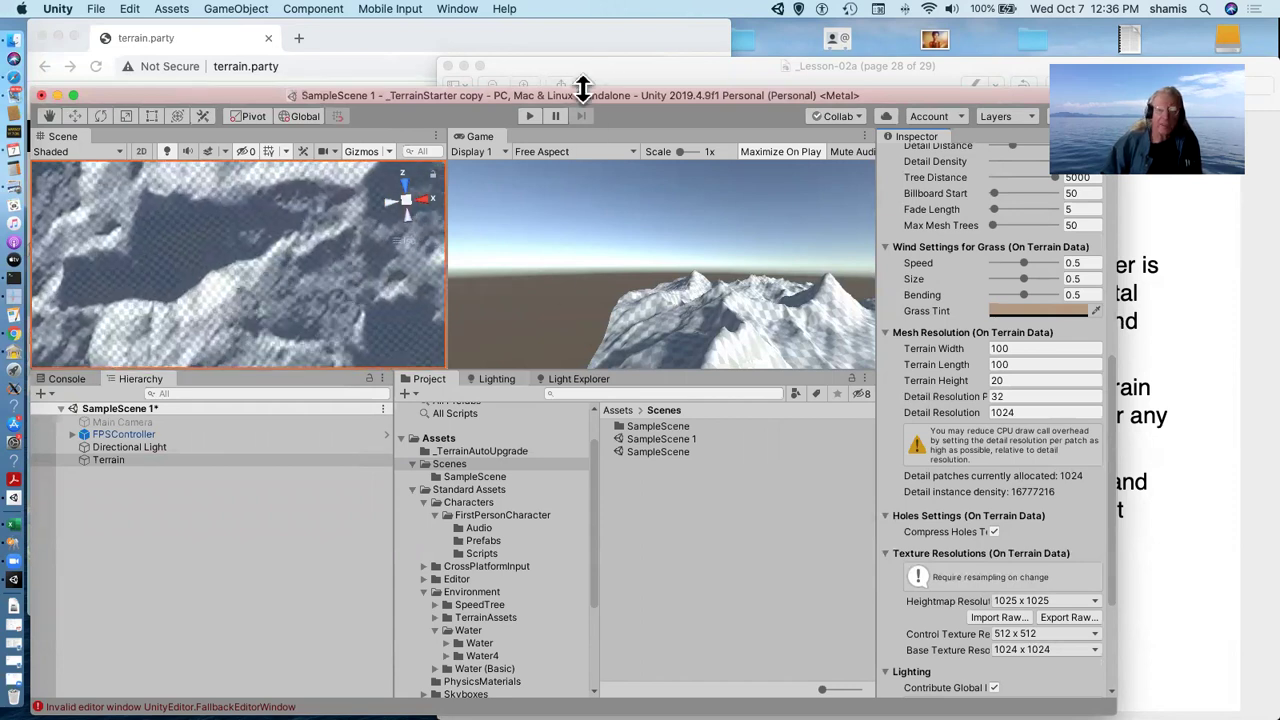
click(530, 116)
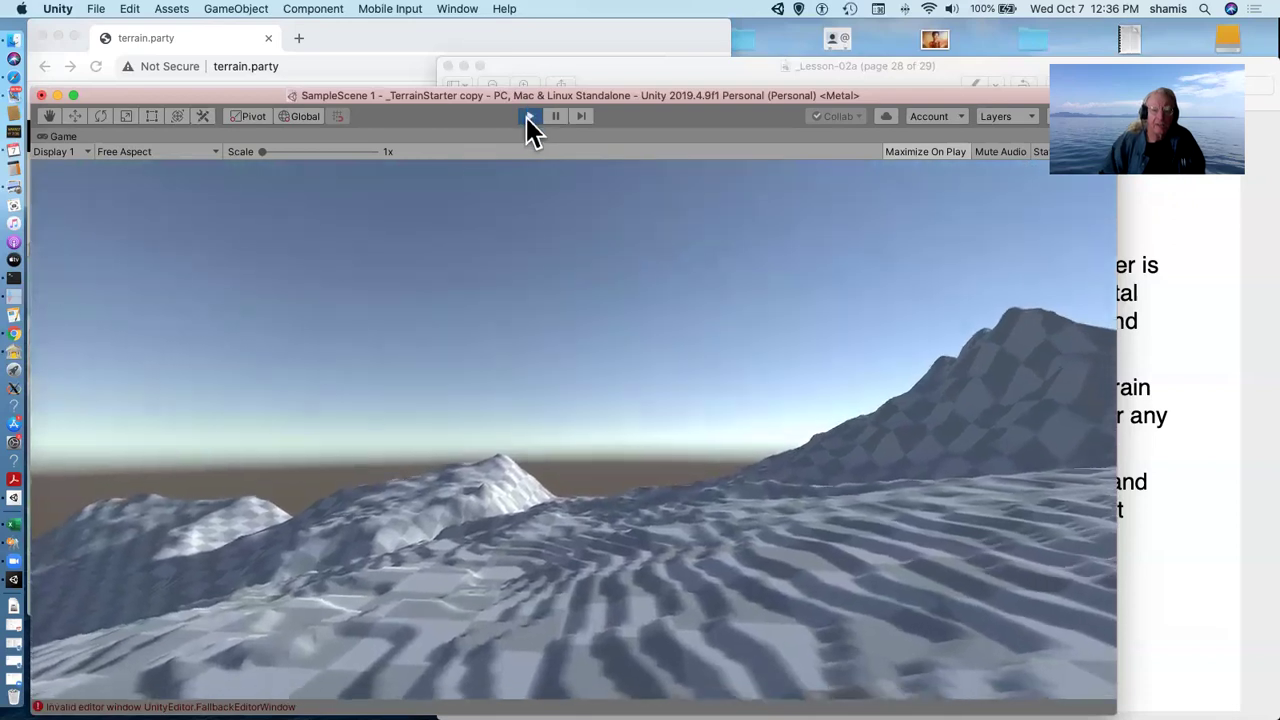
Exit play mode and make the Terrain the active inspector
click(529, 116)
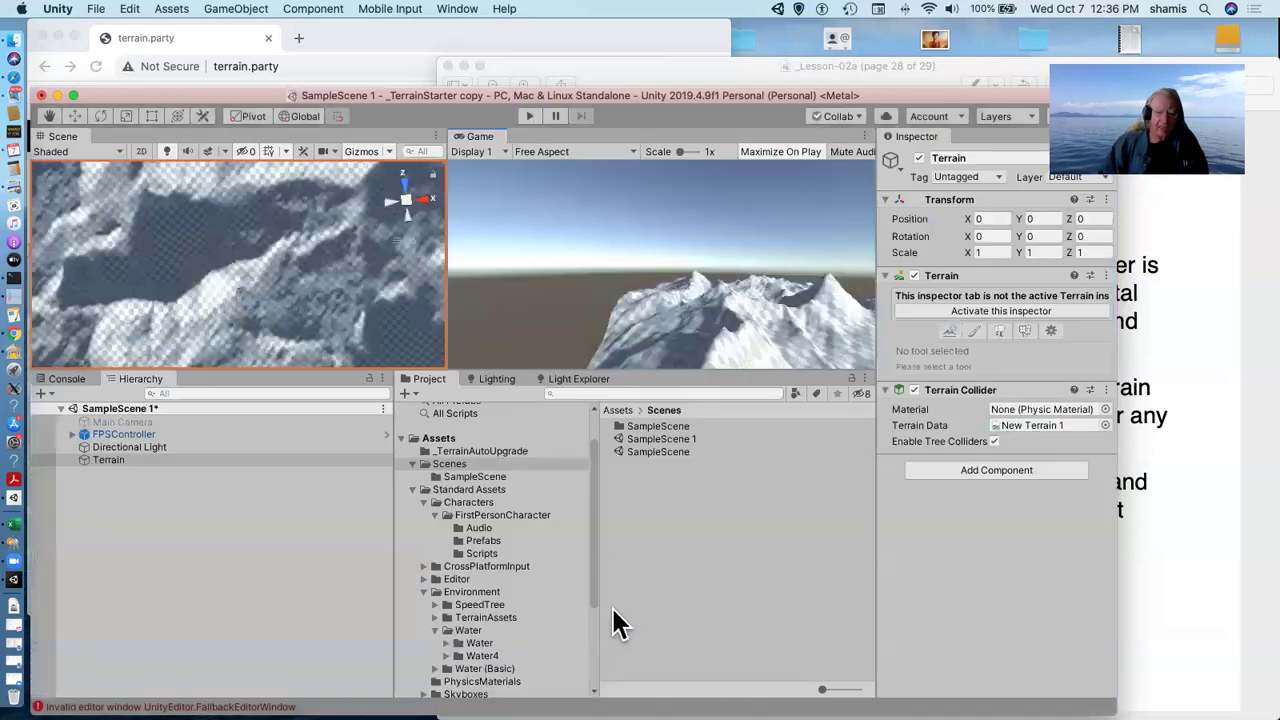
click(232, 462)
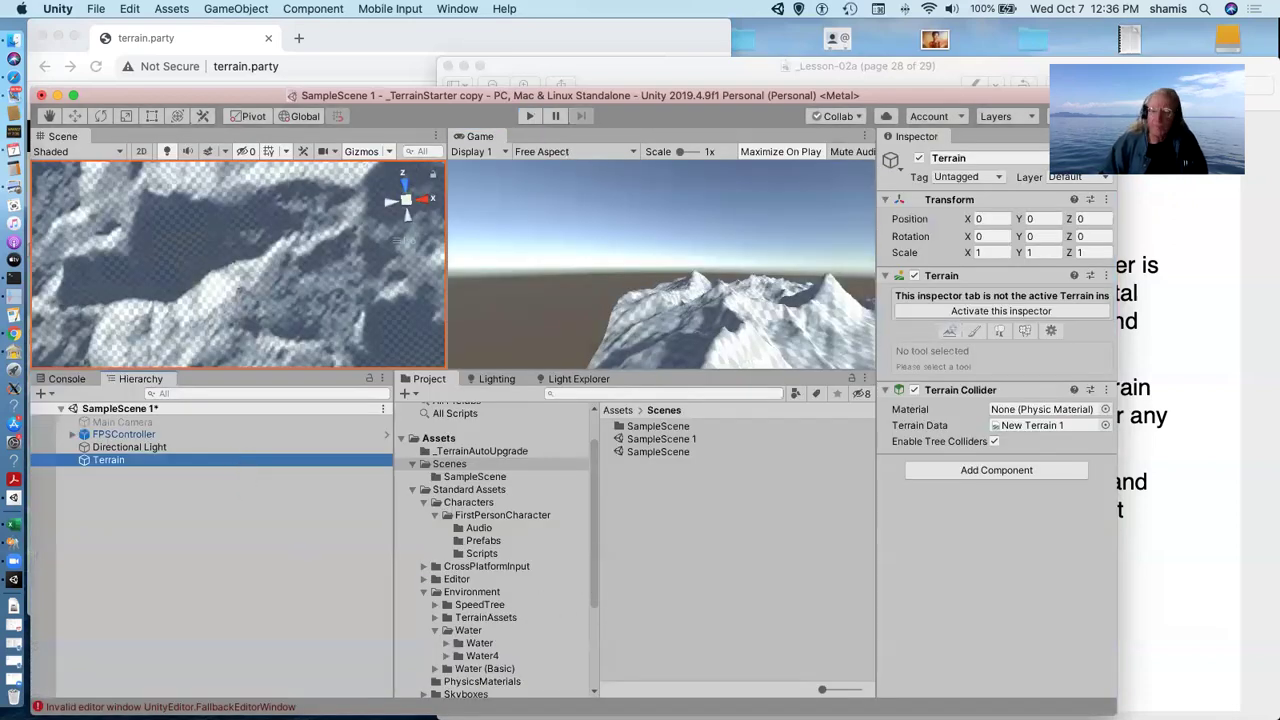
click(1010, 310)
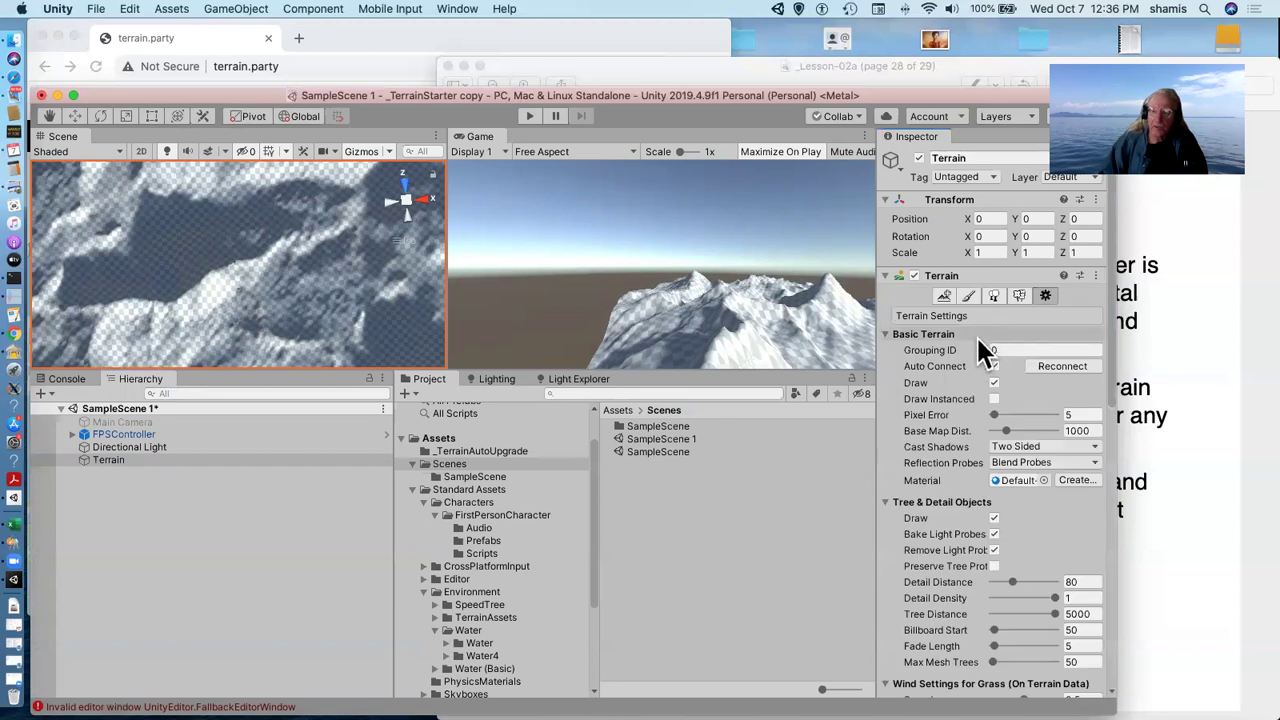
Smooth the terrain with the Smooth Height tool using builtin_brush_1 at size 799
click(969, 296)
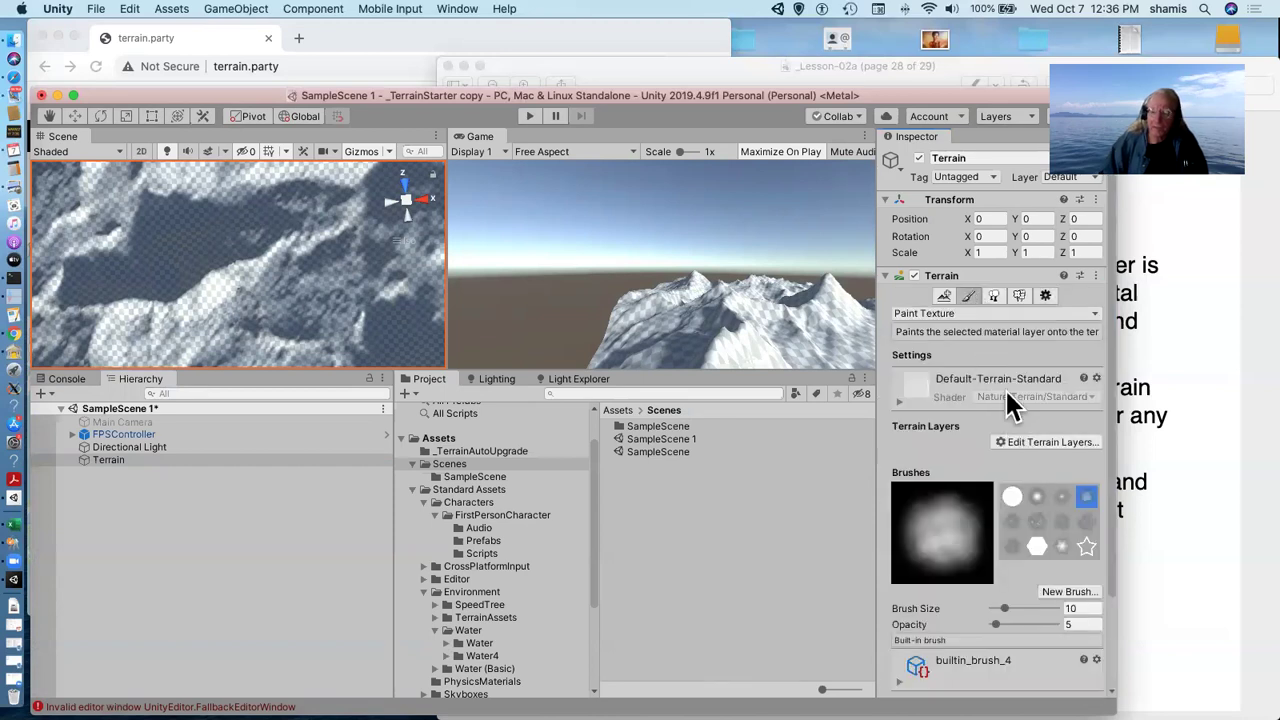
click(1005, 313)
click(983, 338)
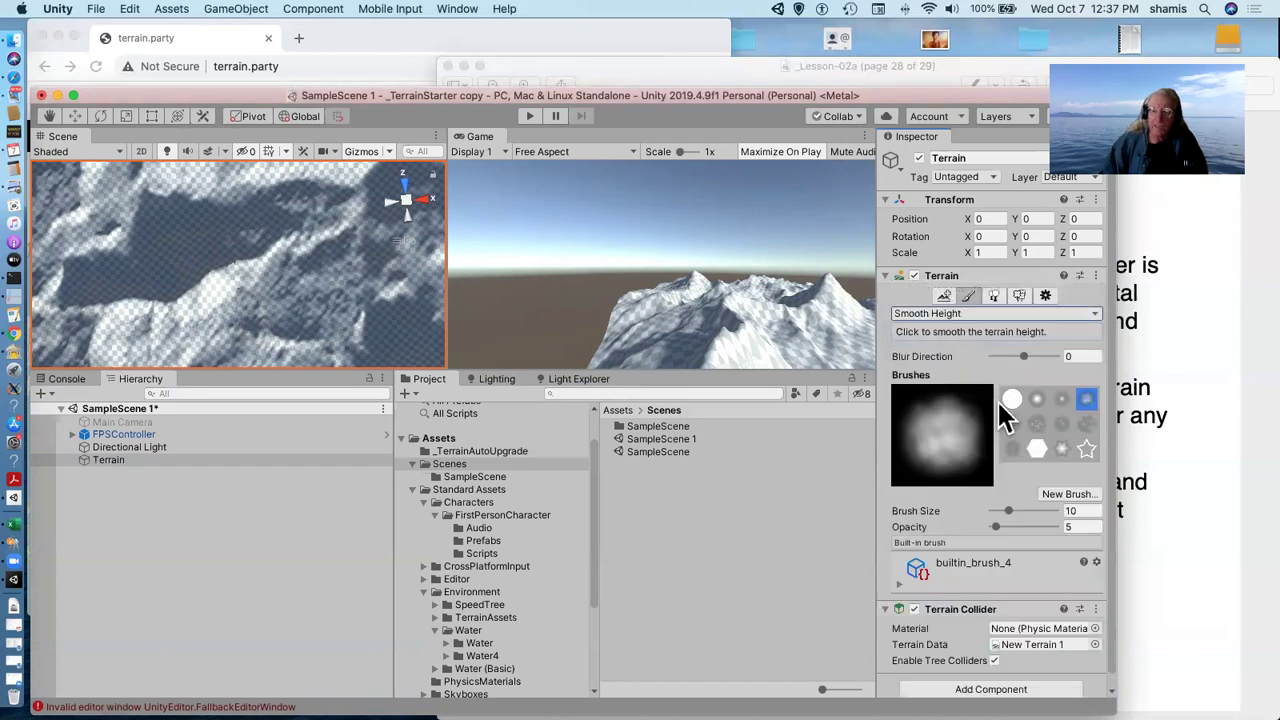
click(1011, 400)
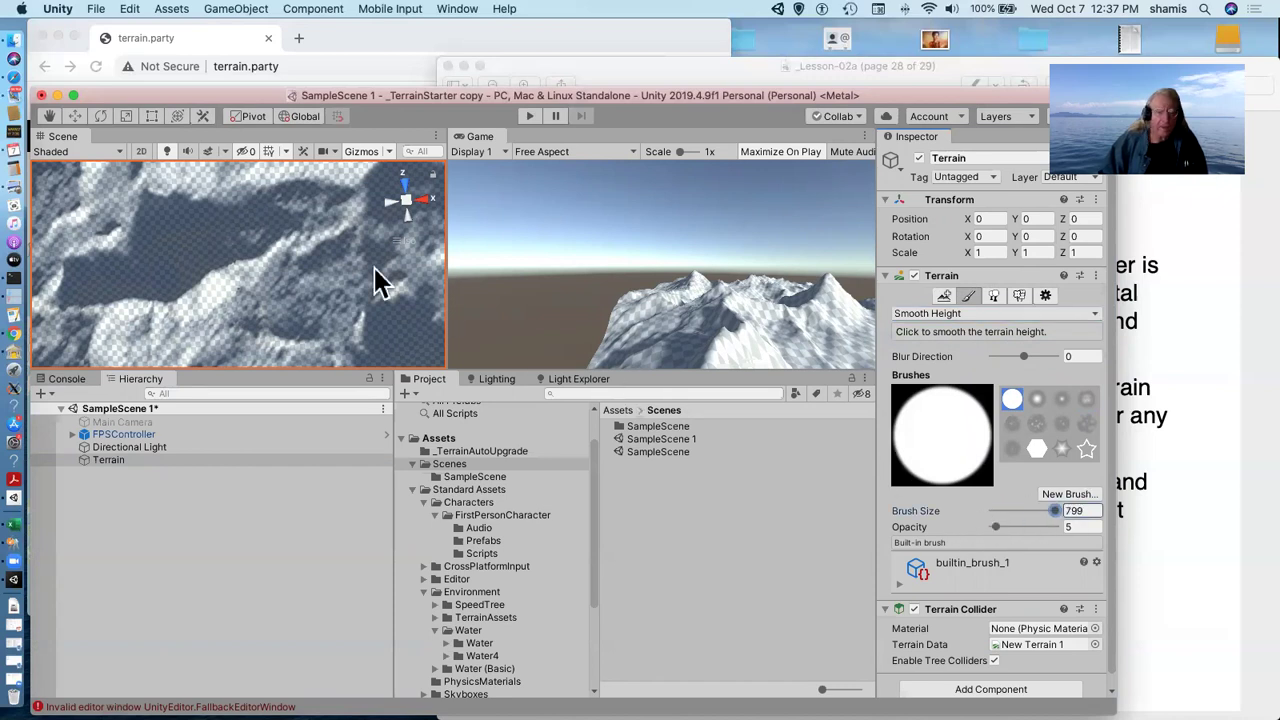
mouse_move(377, 280)
mouse_down()
mouse_move(231, 309)
mouse_move(251, 277)
mouse_move(380, 323)
mouse_up()
scroll(240, 310, down, 10)
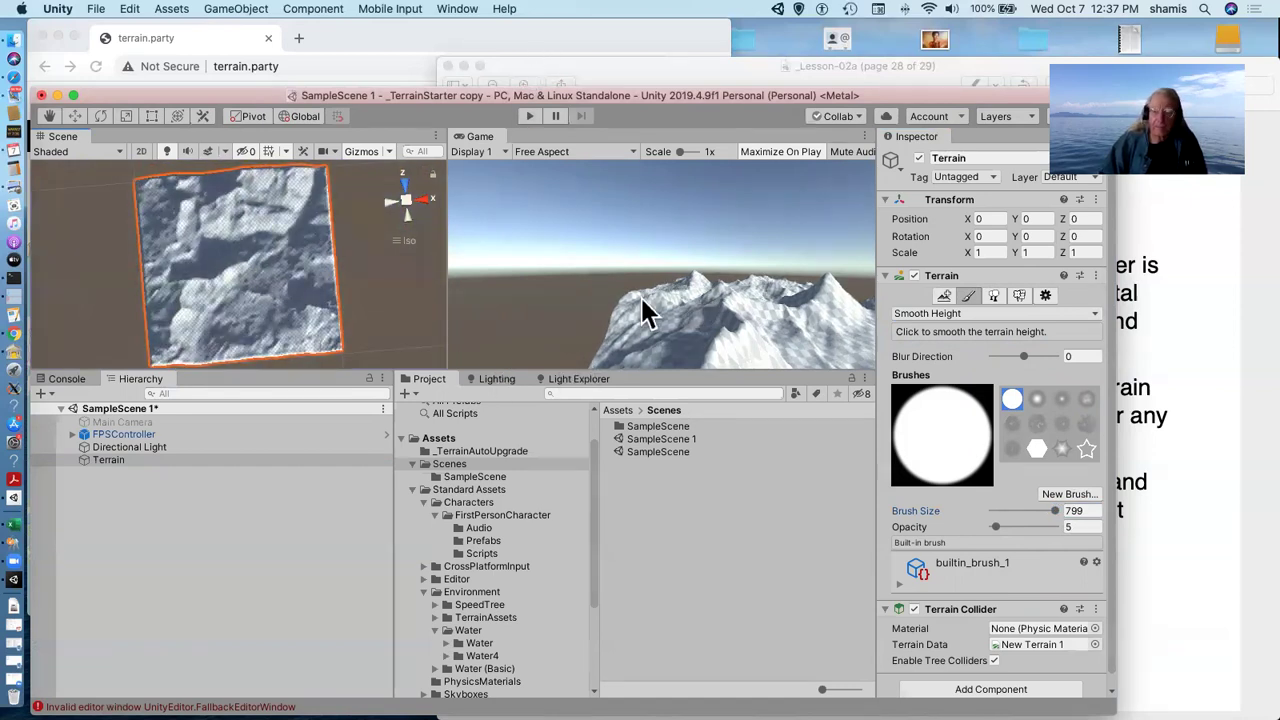
click(531, 116)
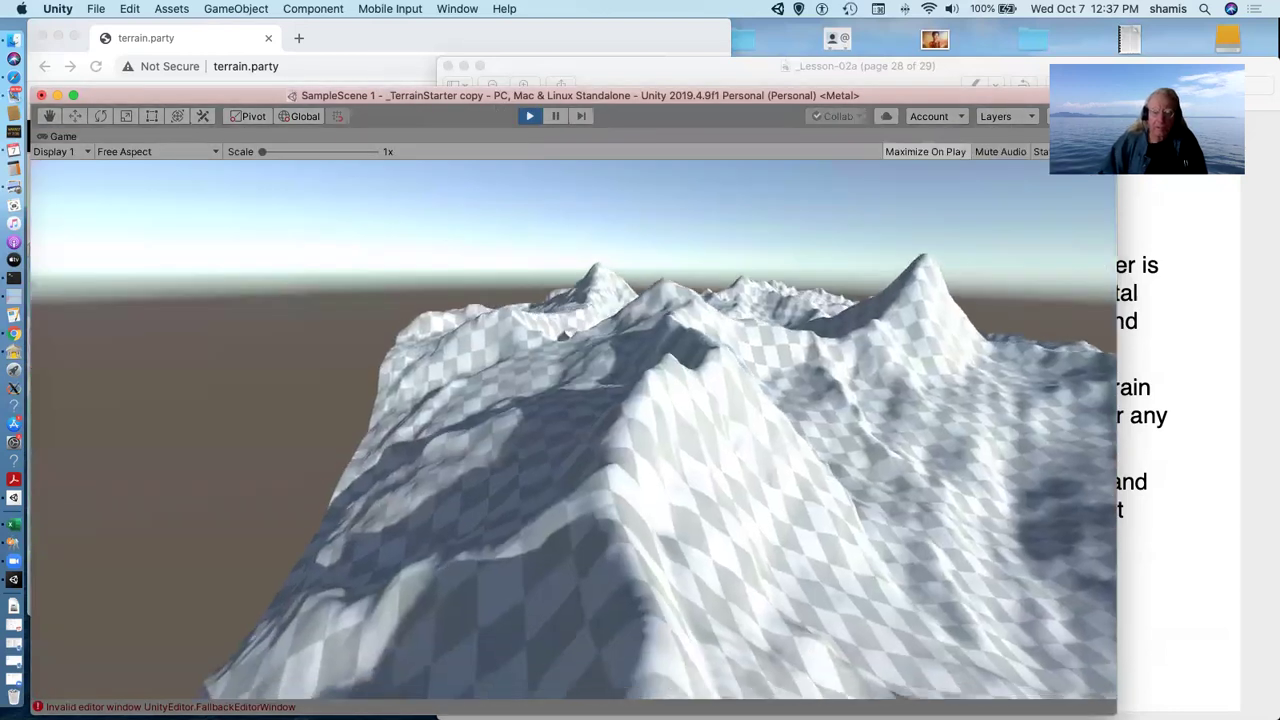
key(w)
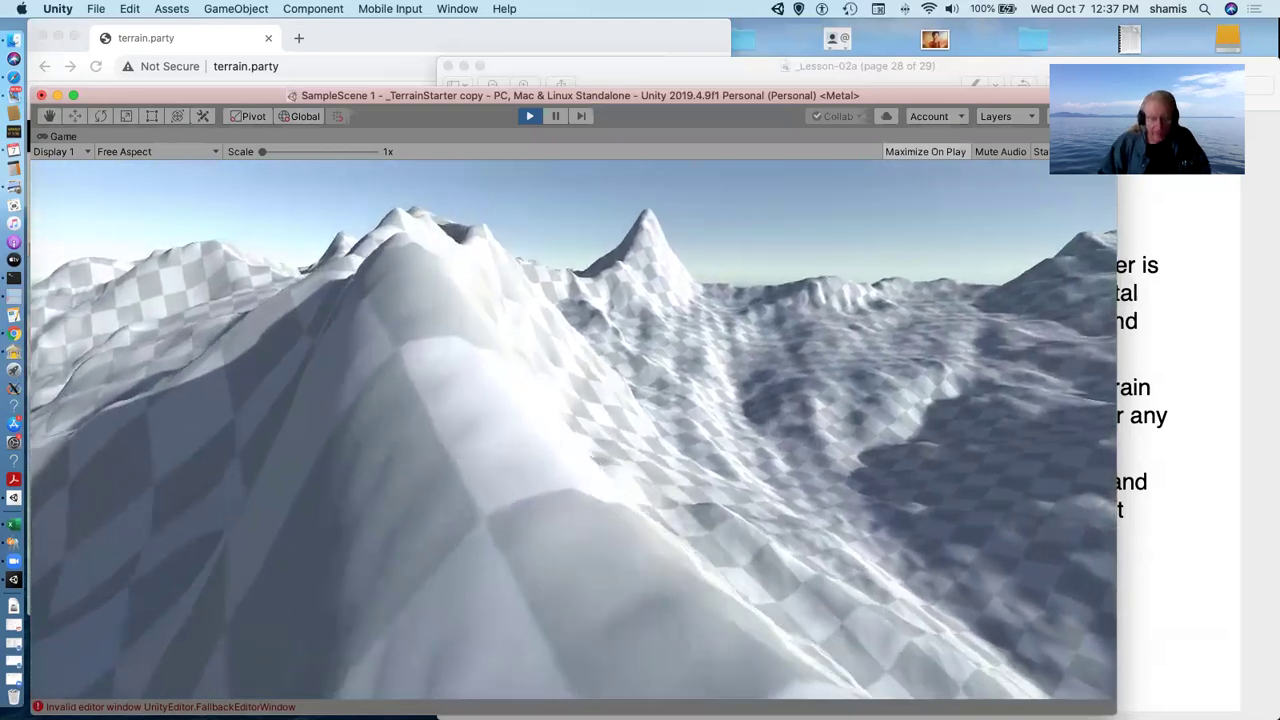
key(w)
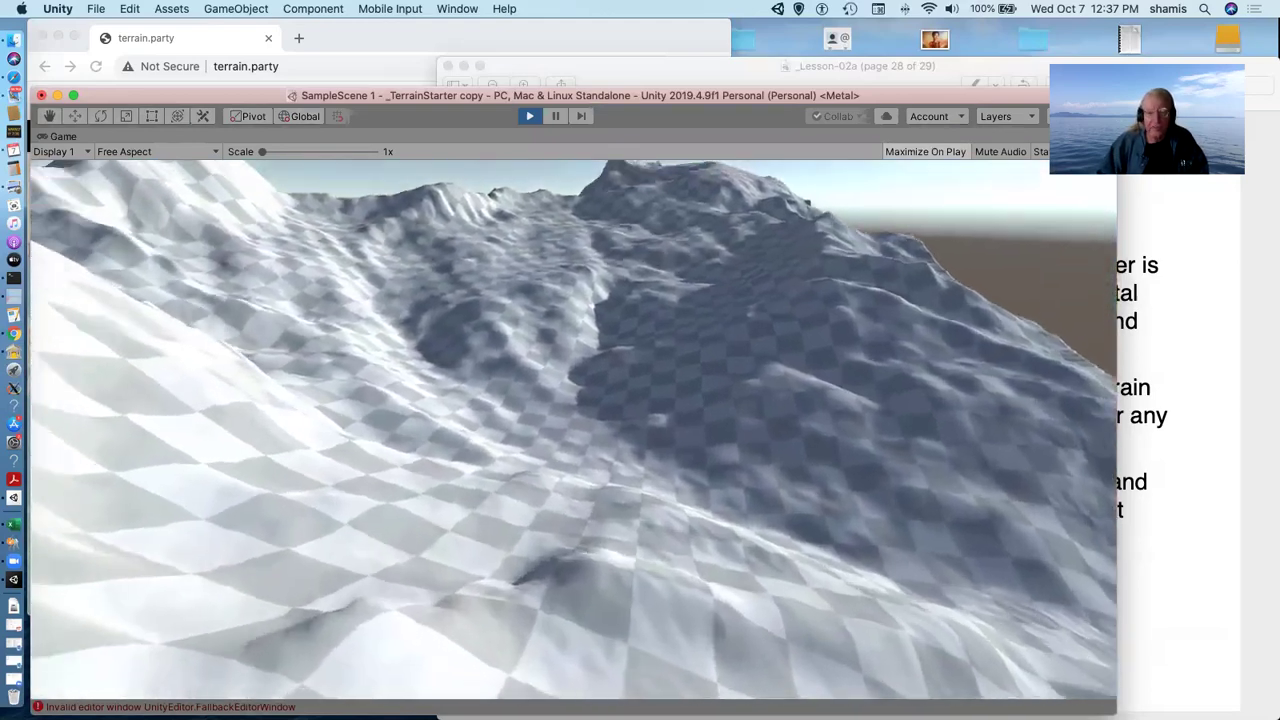
key(w)
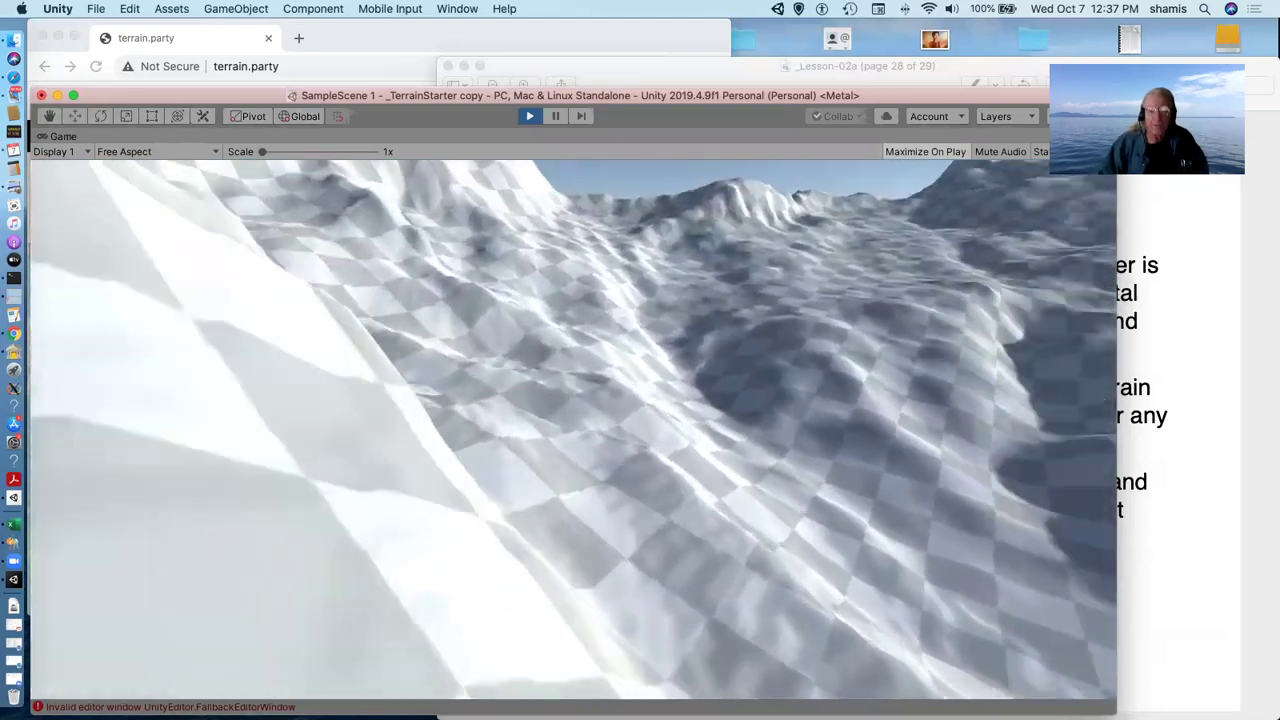
key(w)
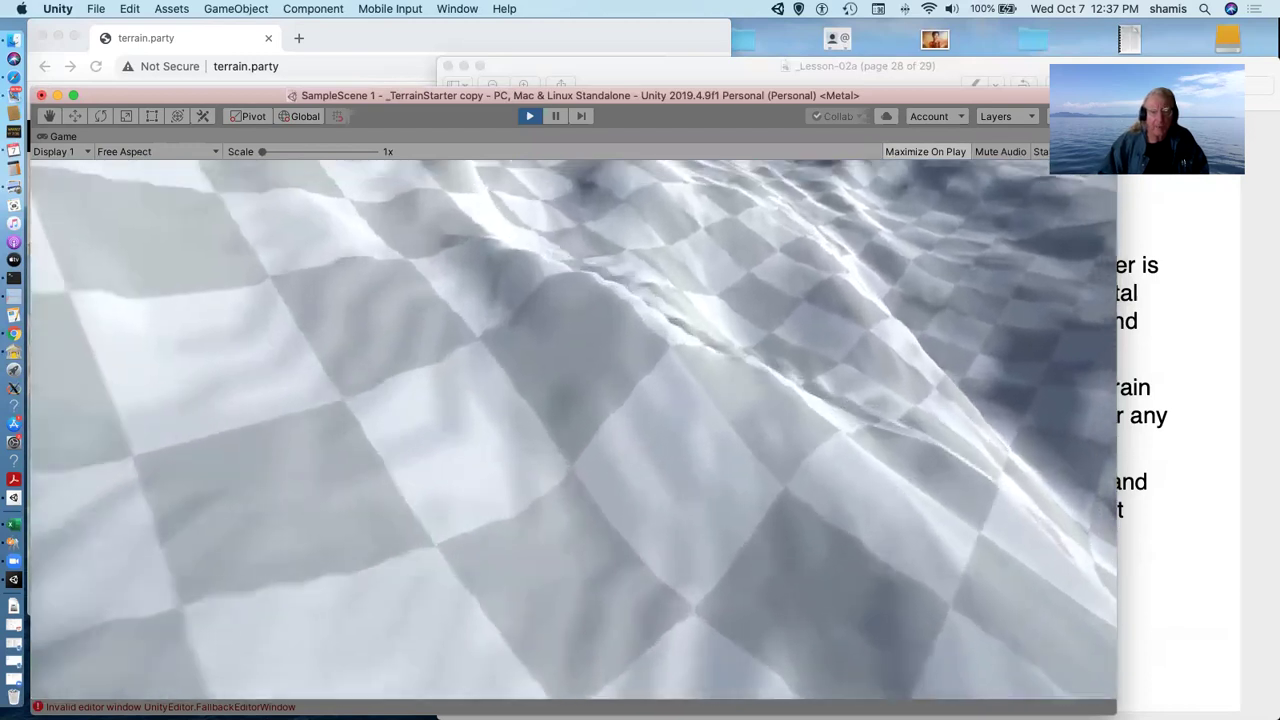
key(w)
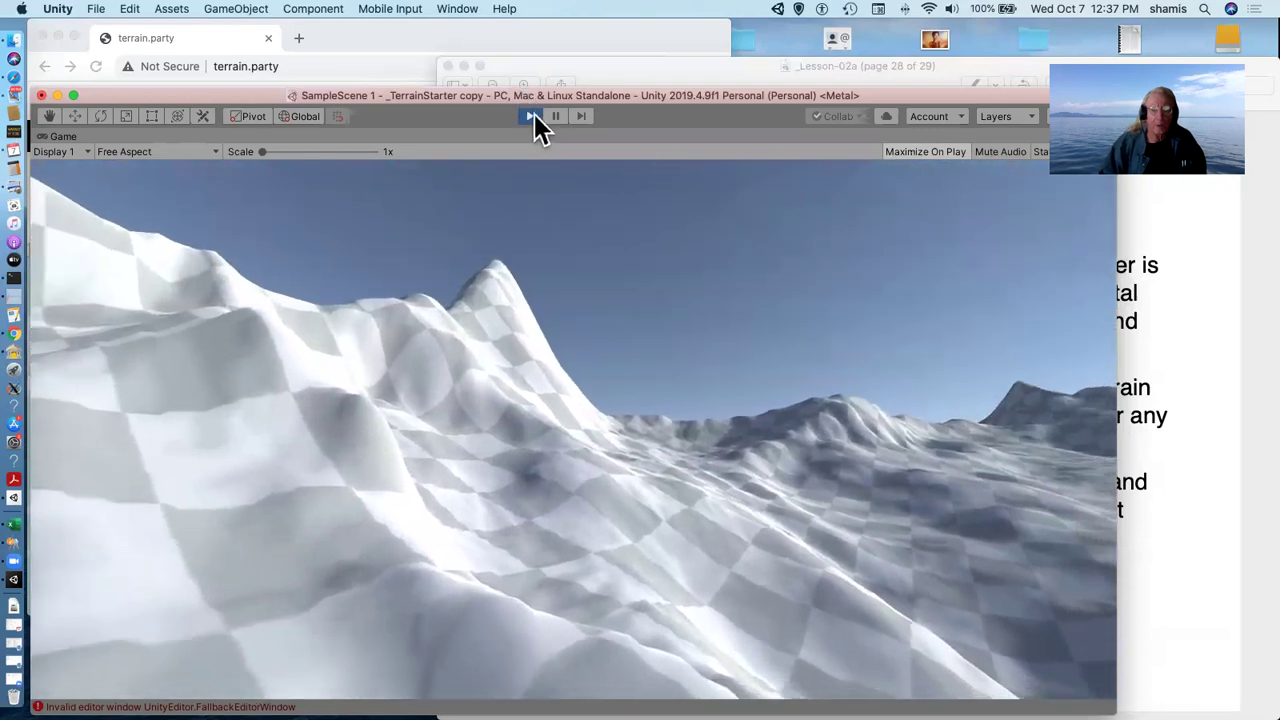
click(533, 116)
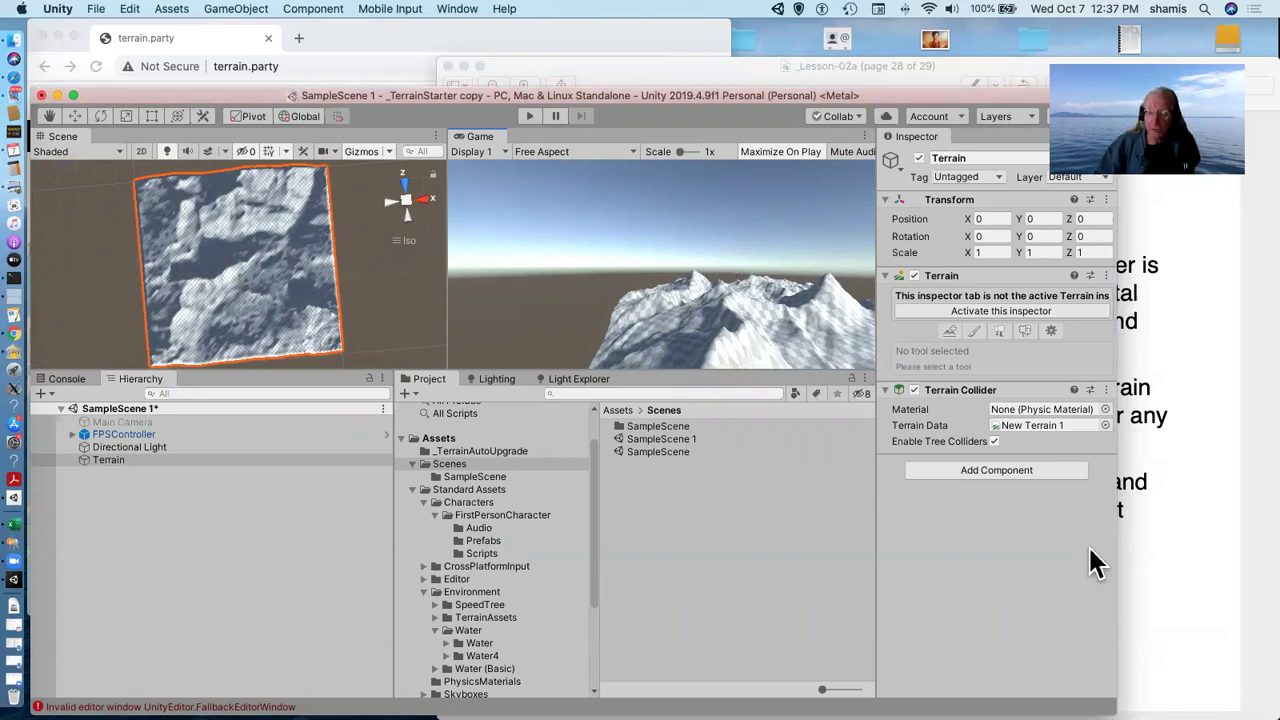
Show page 29 of the lecture PDF, the slide on converting PNGs to raw heightmaps
click(1190, 540)
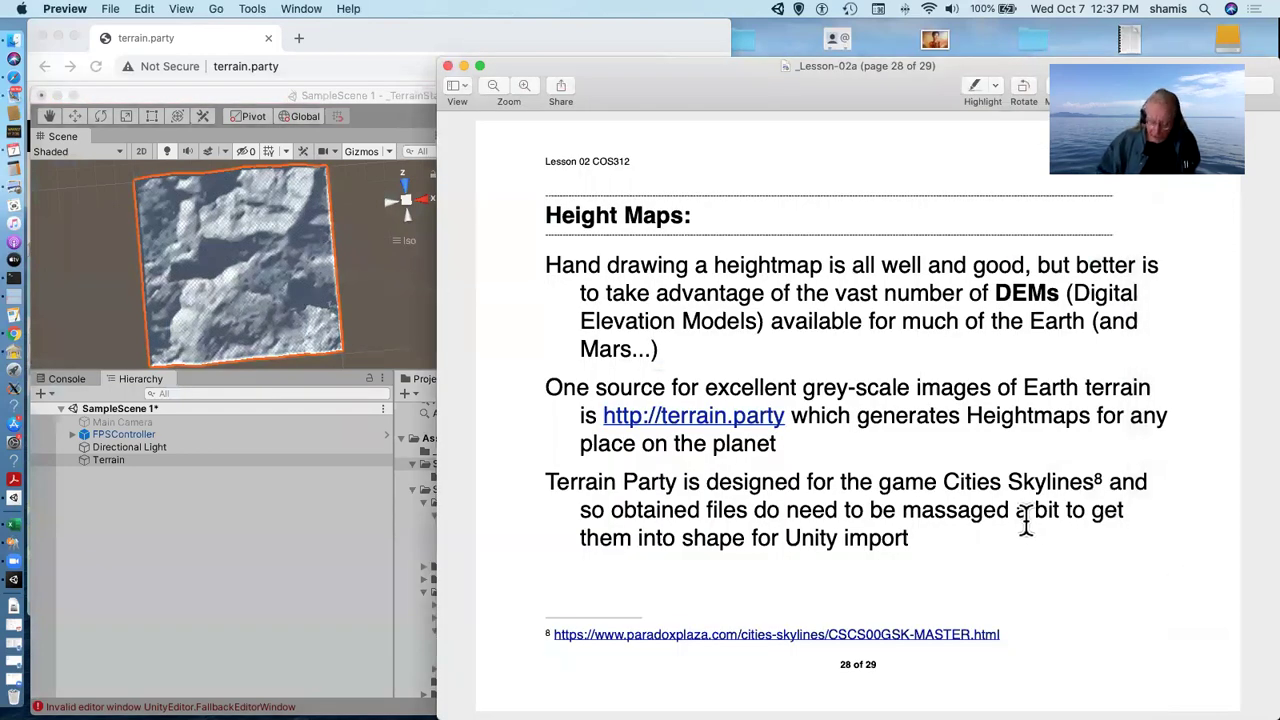
key(Down)
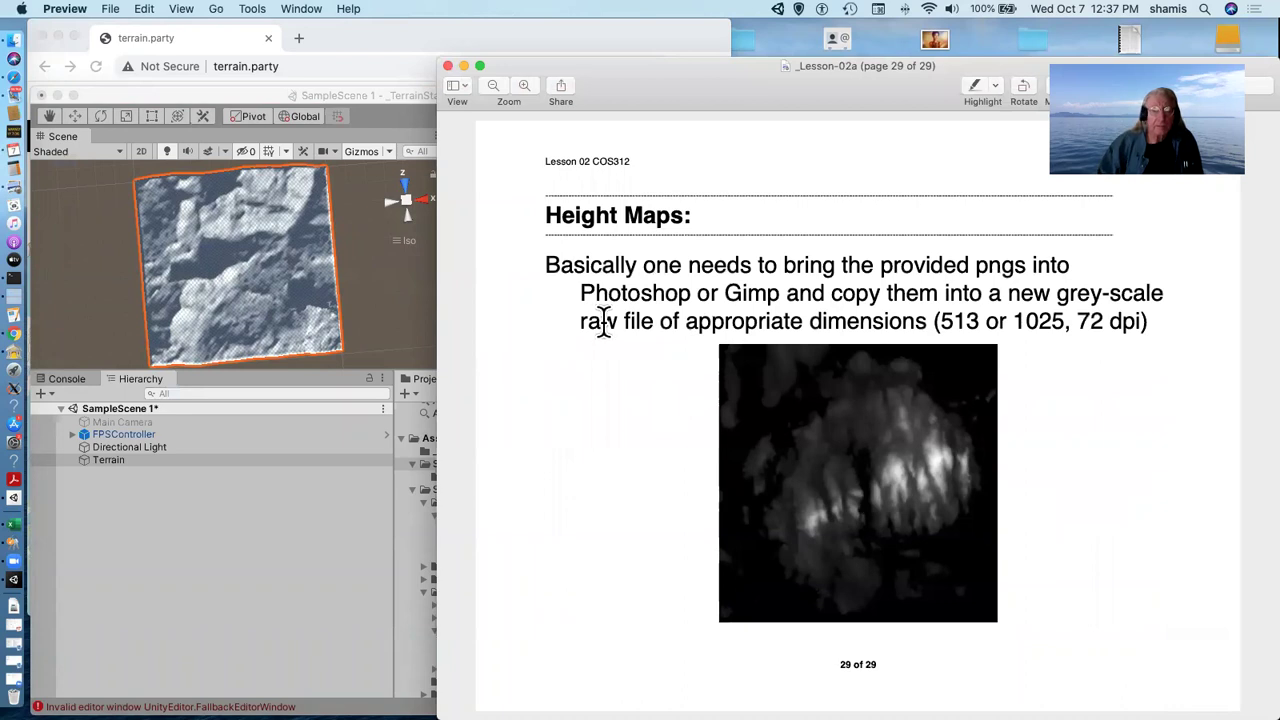